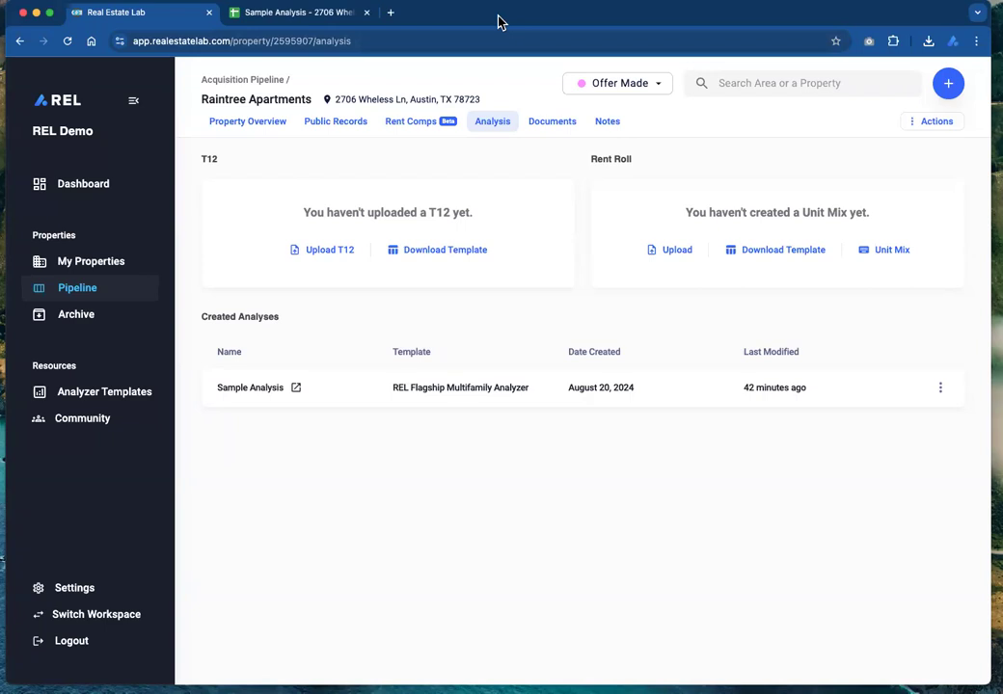
- Open the Pine Oak T12 Format.xlsx workbook from the Sample T12s folder in Excel
mouse_move(569, 688)
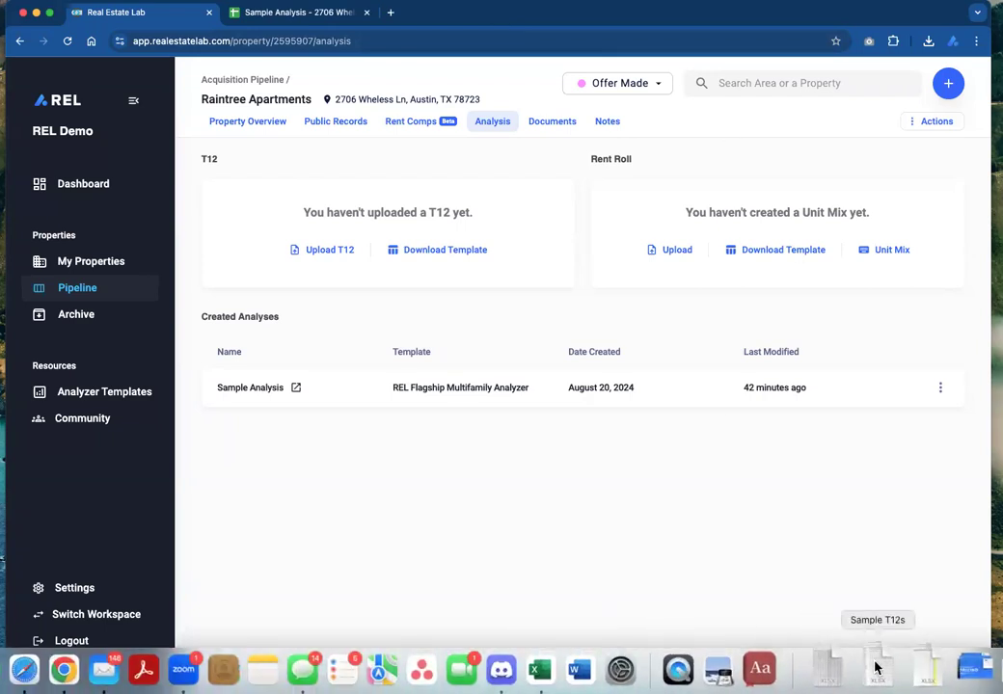
left_click(876, 668)
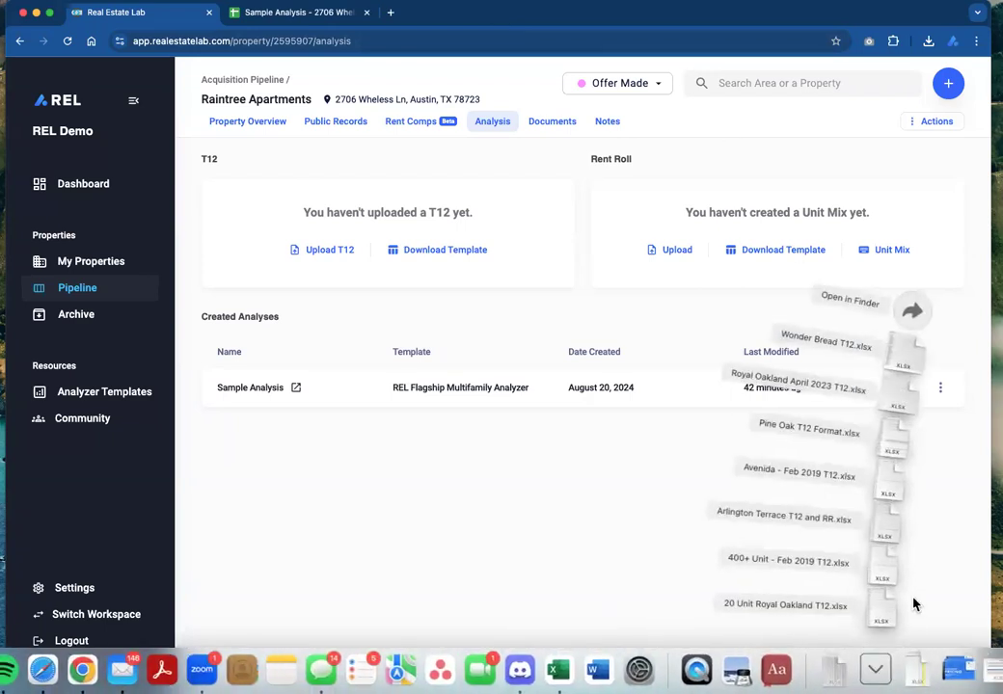
left_click(897, 453)
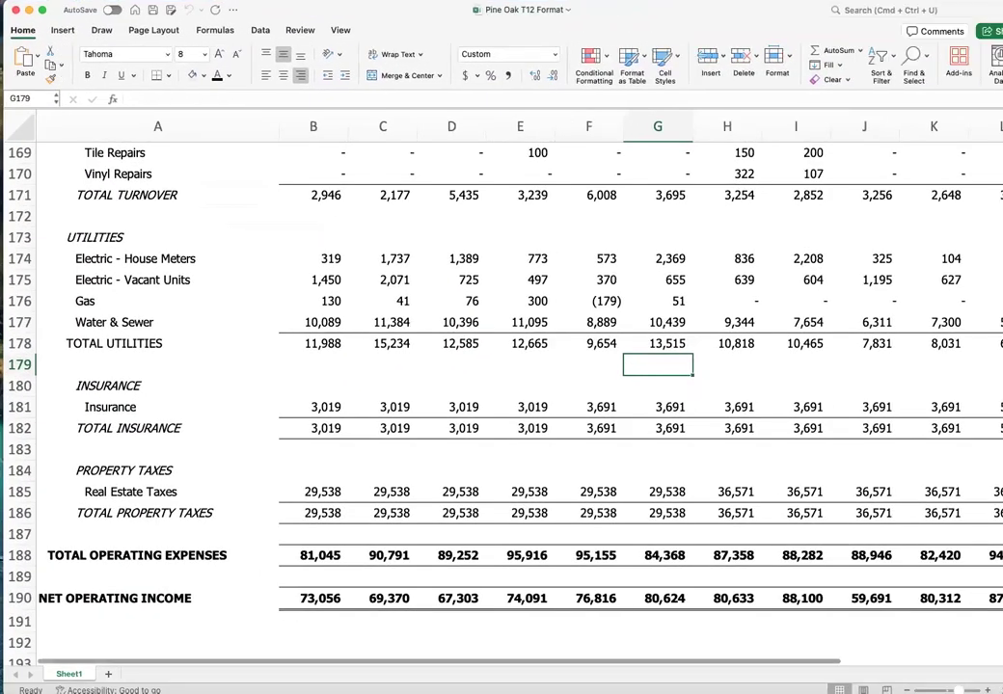
- Examine the Pine Oak statement's month headers from Jul 2018 to Jun 2019 and the twelve monthly columns B to M
scroll(353, 305, "down", 5)
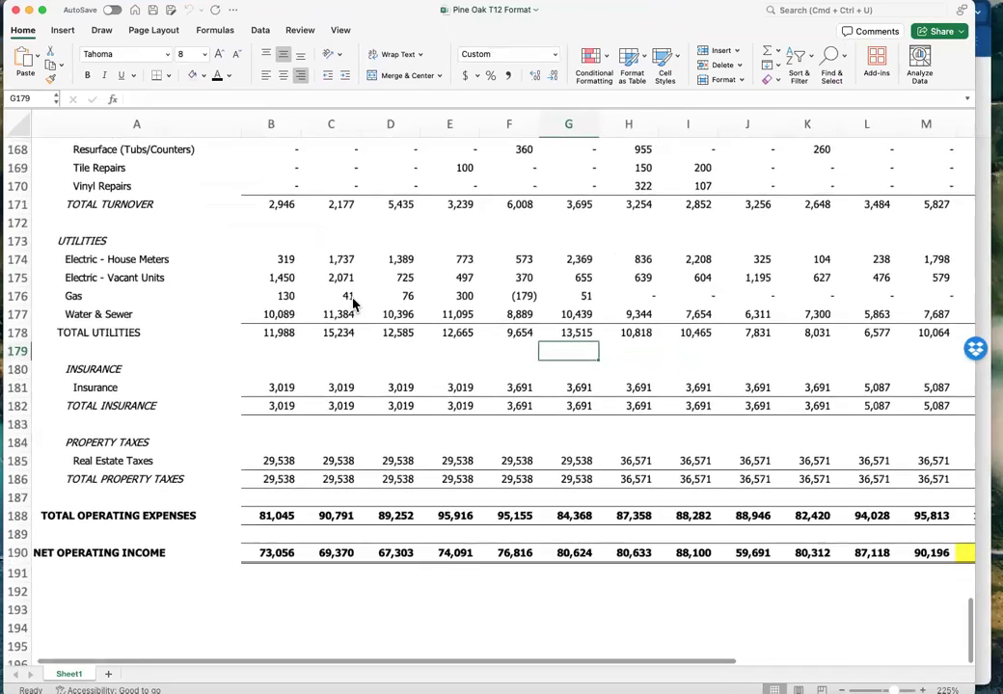
scroll(353, 305, "up", 10)
scroll(353, 305, "up", 20)
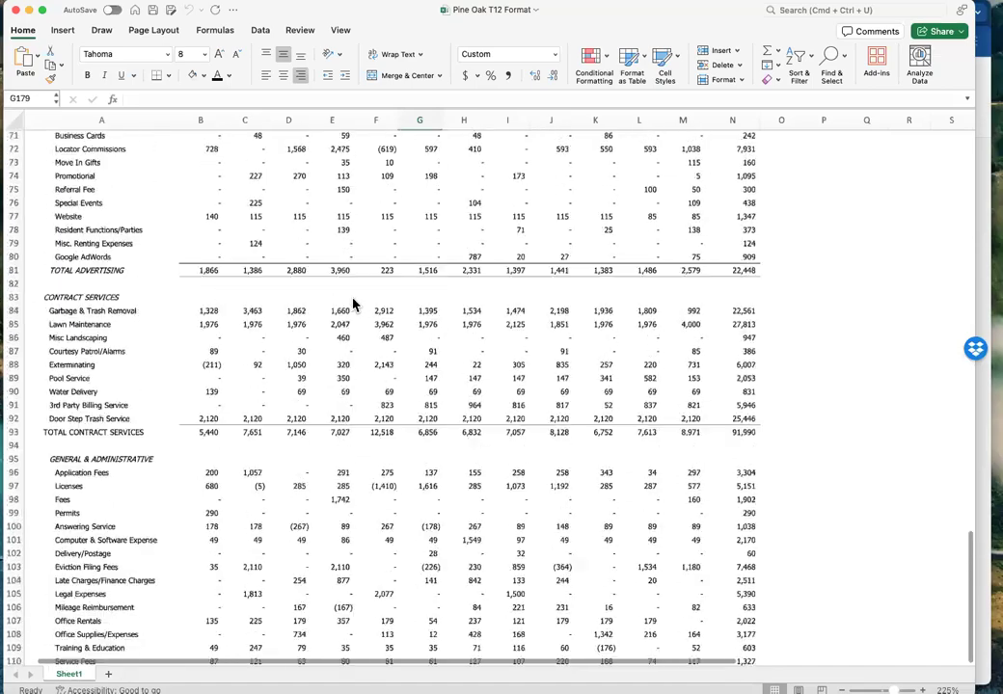
scroll(354, 304, "up", 15)
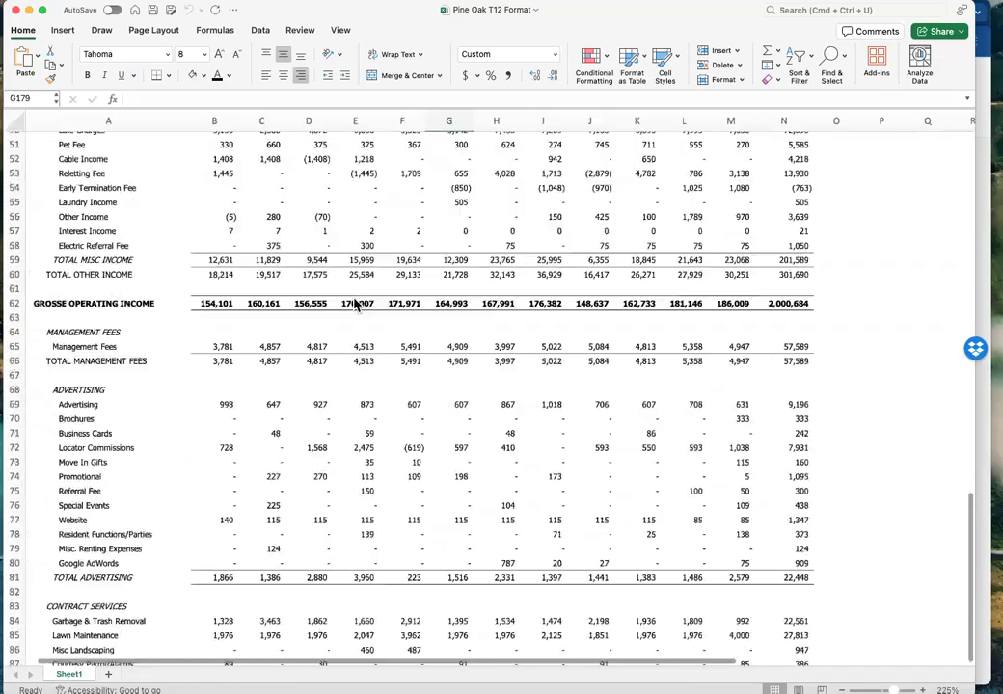
left_click(212, 196)
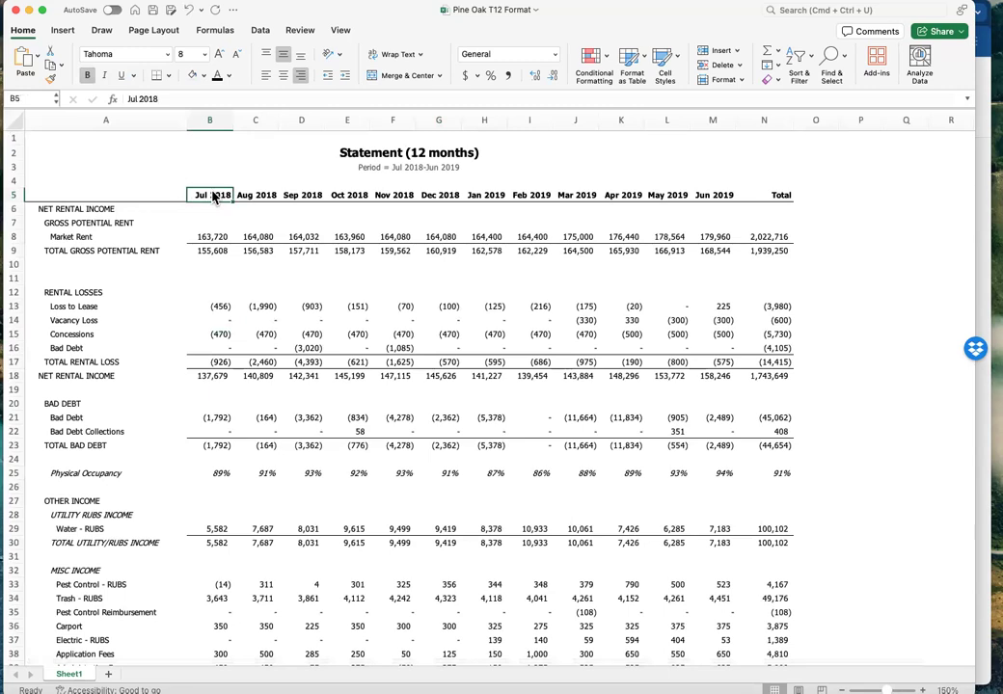
left_click_drag(214, 197, 709, 197)
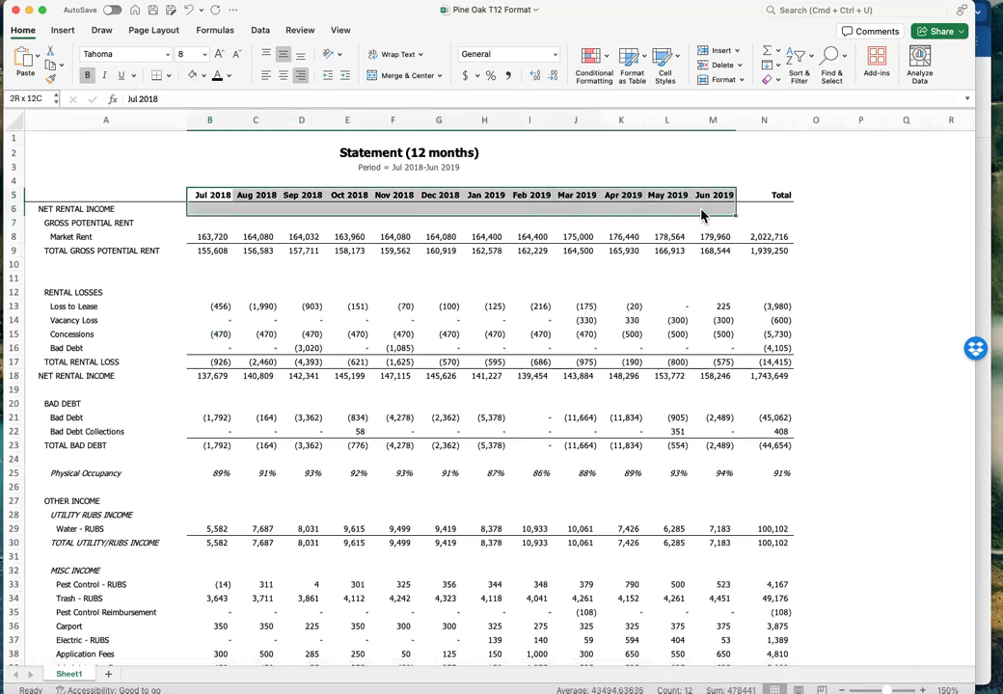
left_click(712, 198)
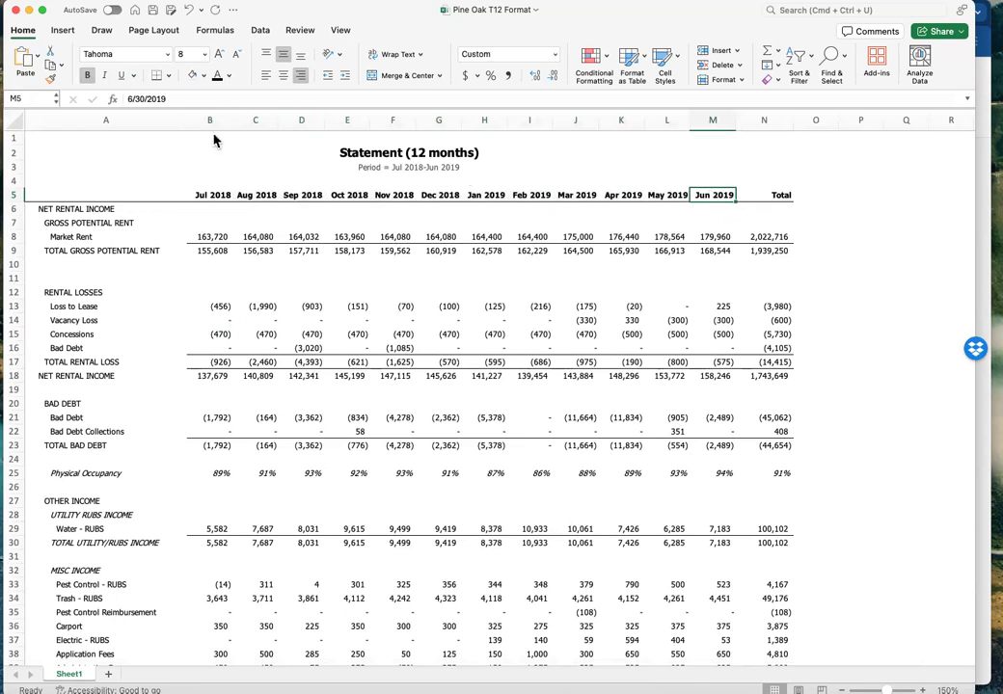
left_click_drag(208, 120, 708, 126)
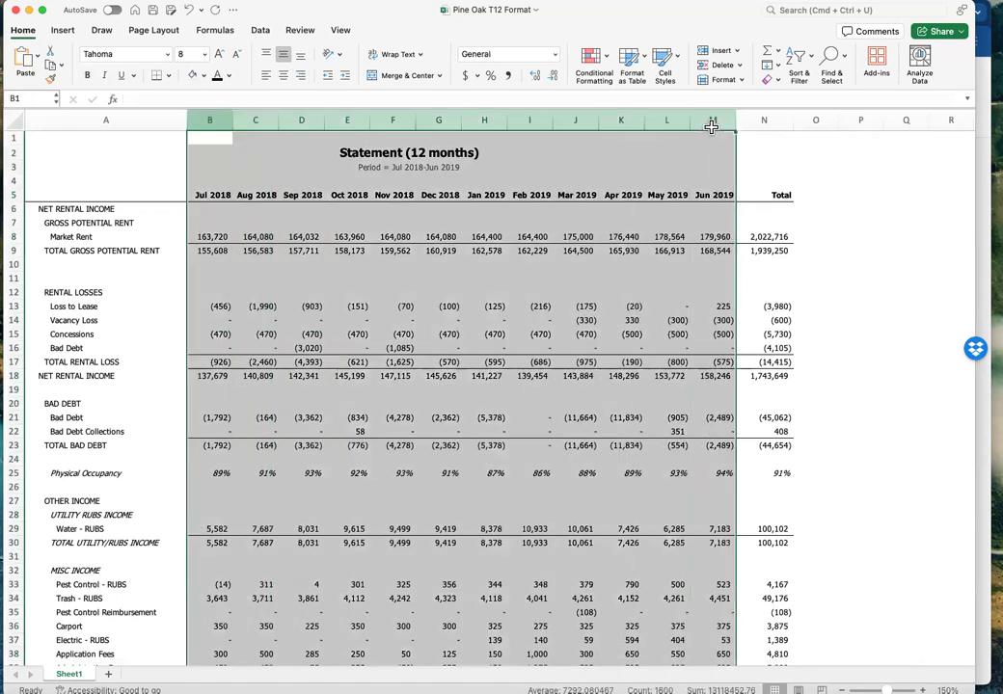
left_click(256, 279)
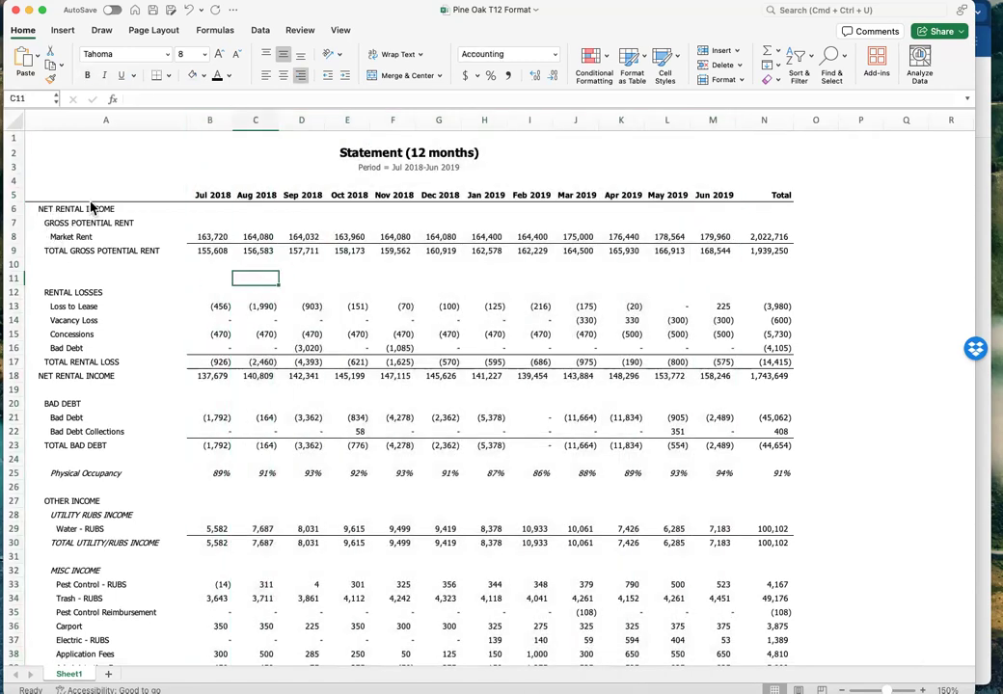
- Review the statement's income and expense categories, from miscellaneous income through utilities, insurance and property taxes
scroll(132, 480, "down", 9)
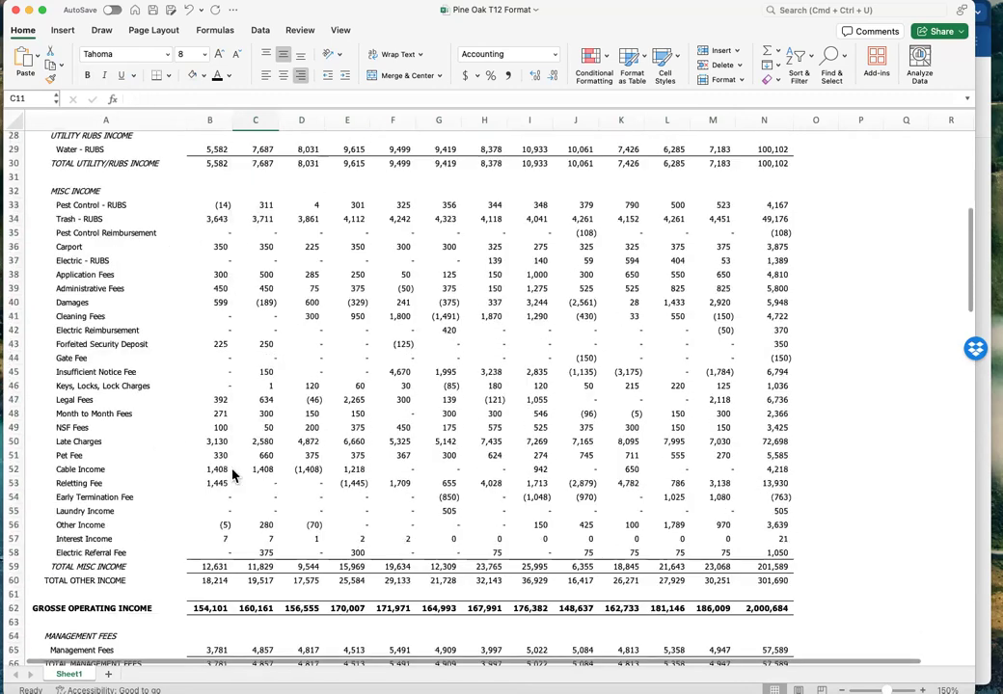
scroll(232, 473, "down", 11)
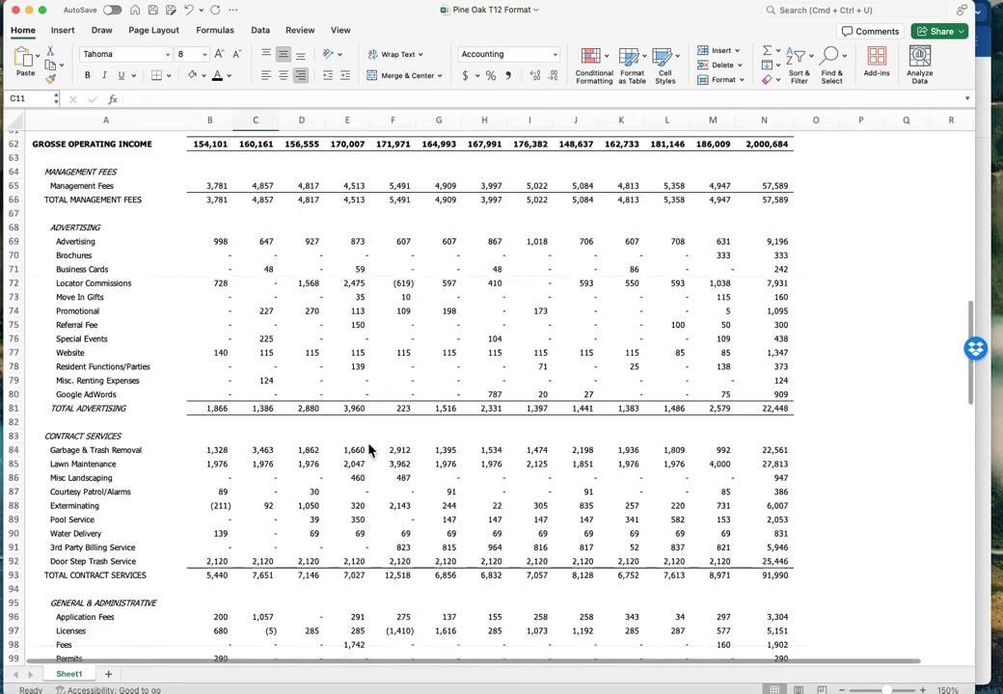
scroll(300, 412, "down", 7)
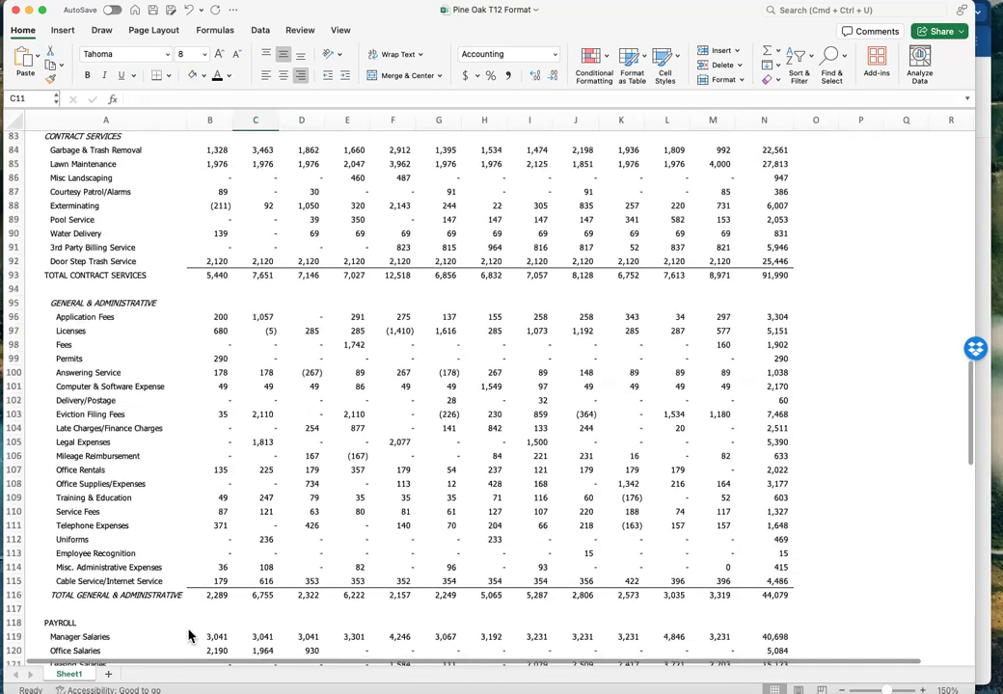
scroll(190, 634, "down", 5)
scroll(190, 634, "down", 9)
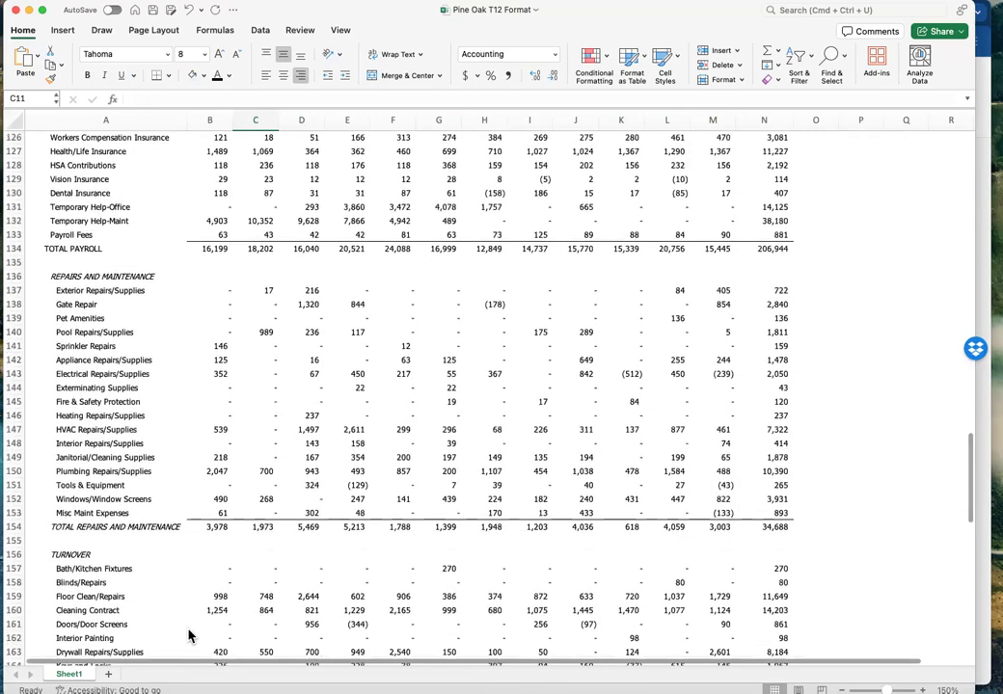
scroll(179, 497, "down", 11)
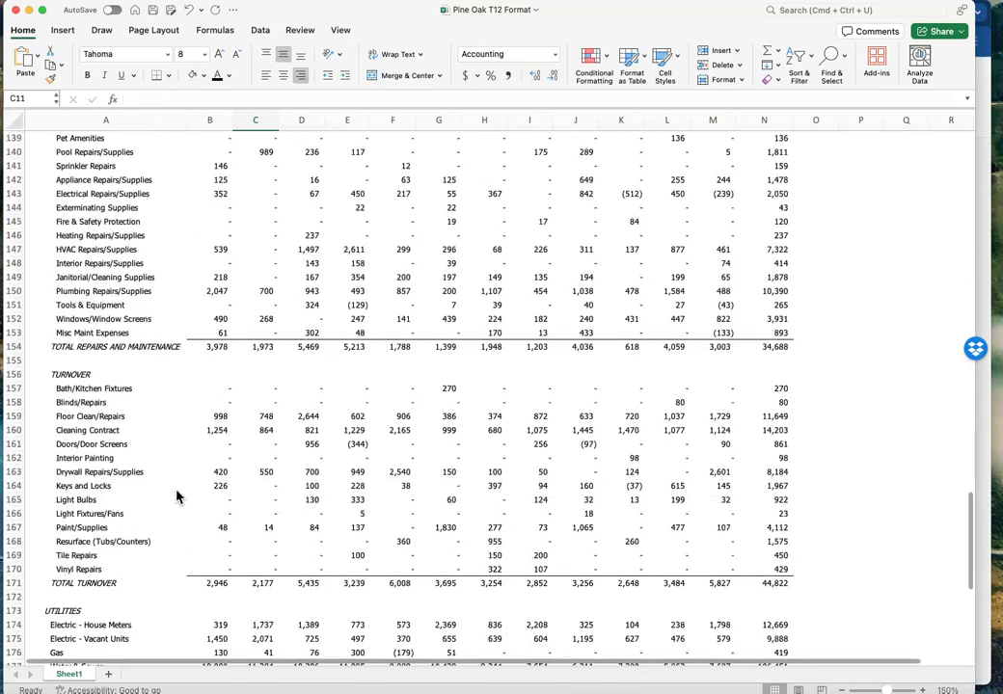
scroll(216, 407, "down", 2)
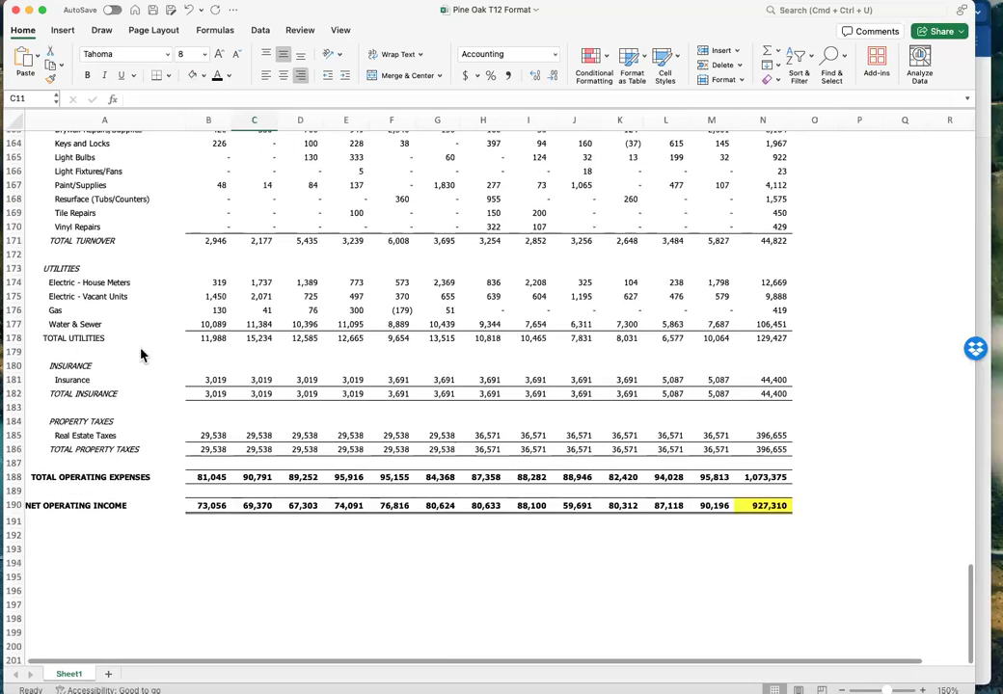
- Examine the Net Operating Income row across the months through its total, and return to the statement's beginning
left_click(293, 506)
left_click(94, 494)
left_click_drag(212, 509, 768, 510)
left_click(769, 509)
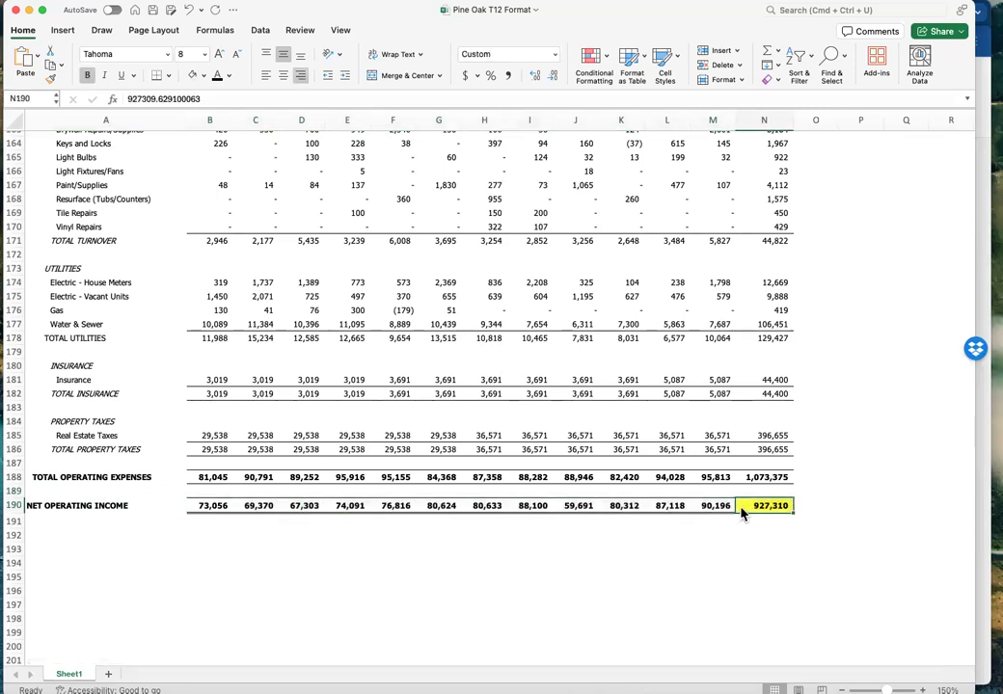
scroll(472, 336, "up", 20)
scroll(473, 336, "up", 18)
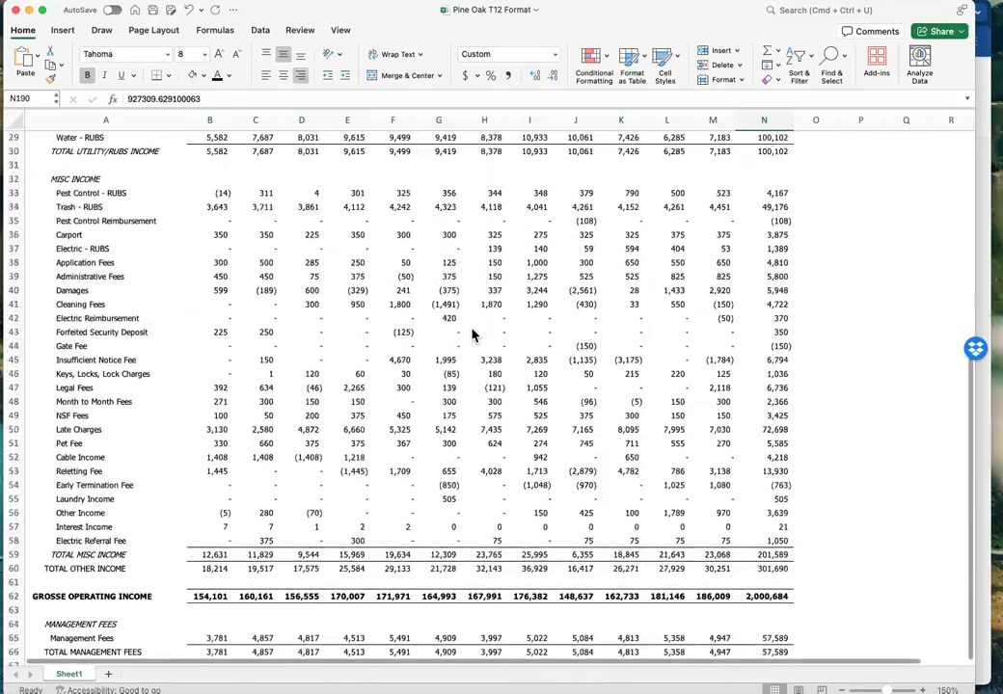
key("ctrl+Up")
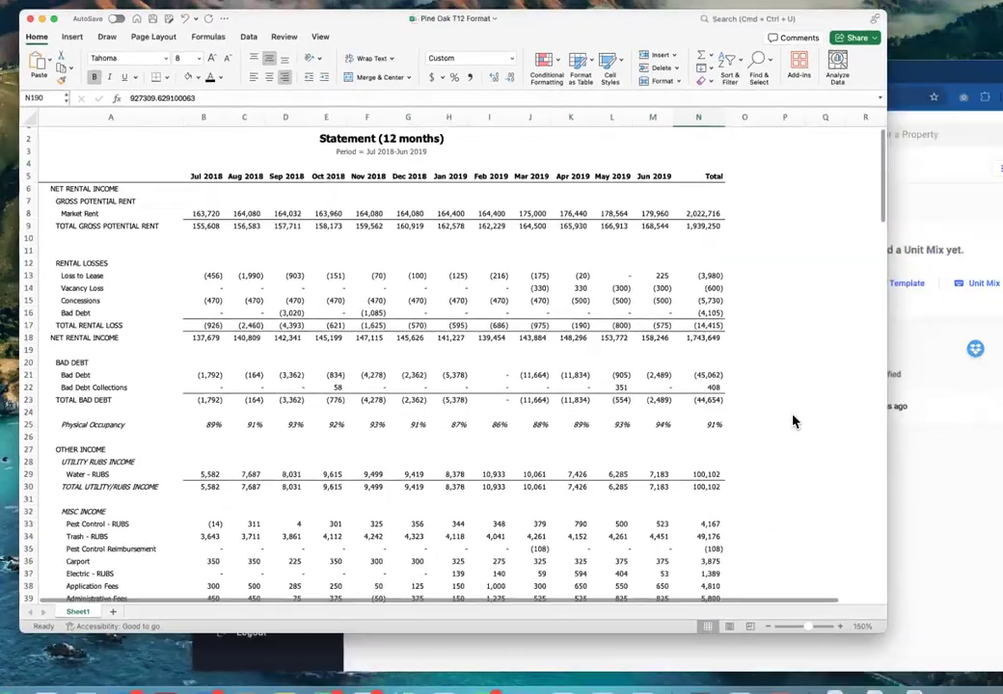
- Switch to the Sample Analysis spreadsheet in the browser and examine the T-12 and Year 1 columns of the Pro Forma sheet
left_click(795, 421)
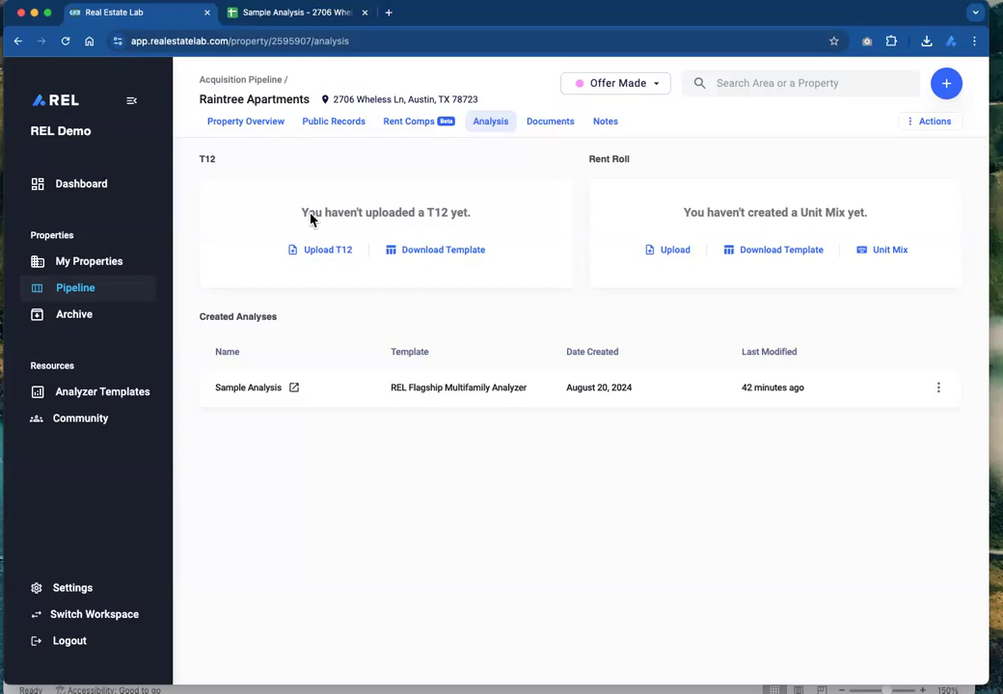
left_click(282, 15)
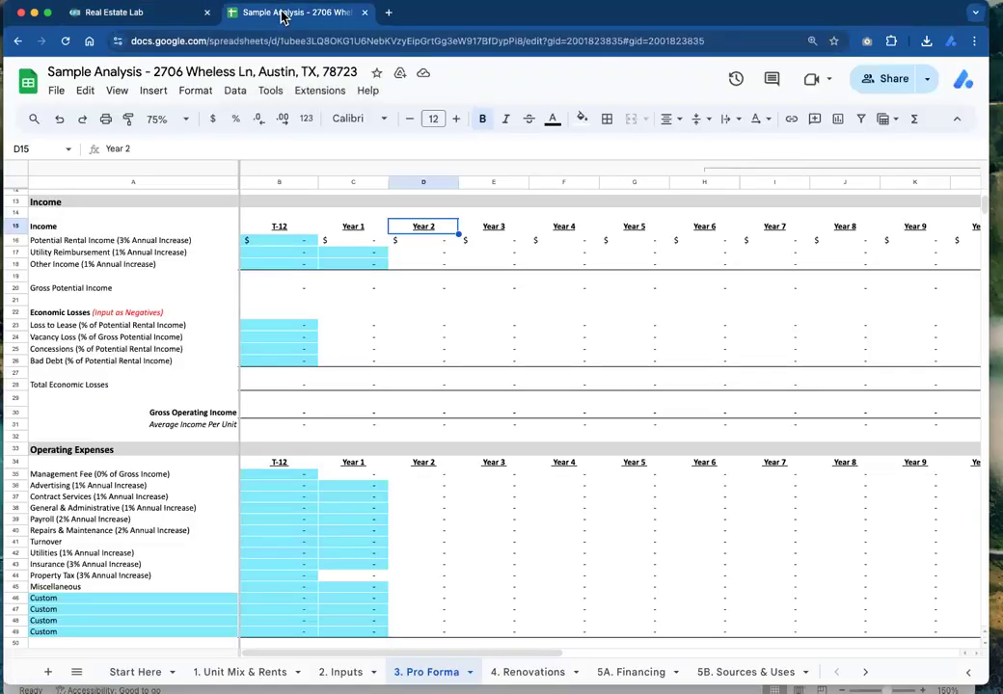
left_click(376, 385)
left_click(269, 183)
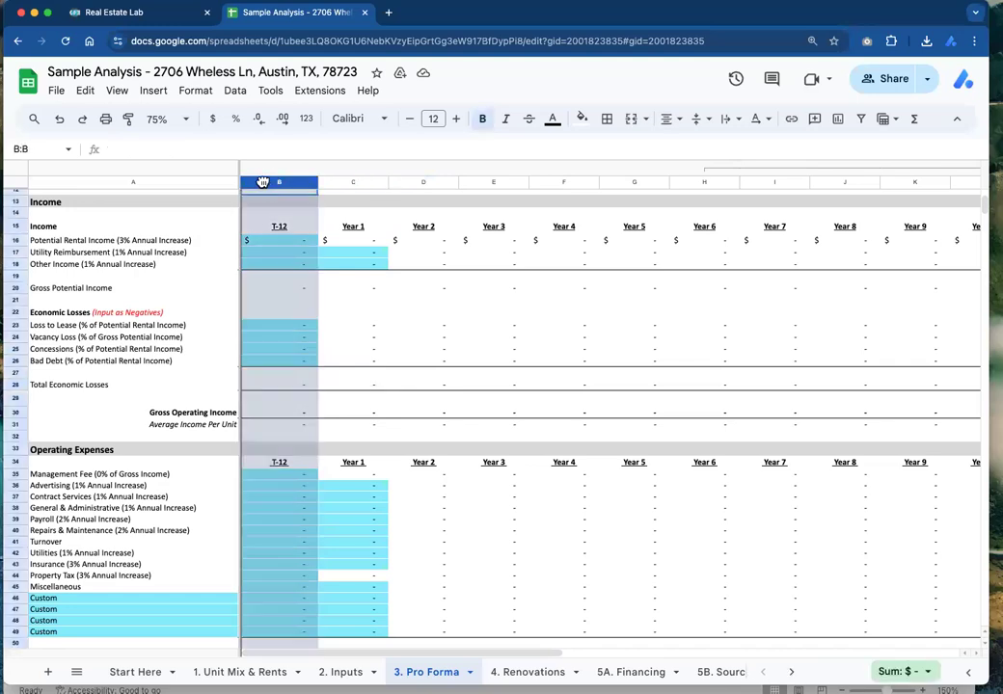
left_click(357, 181)
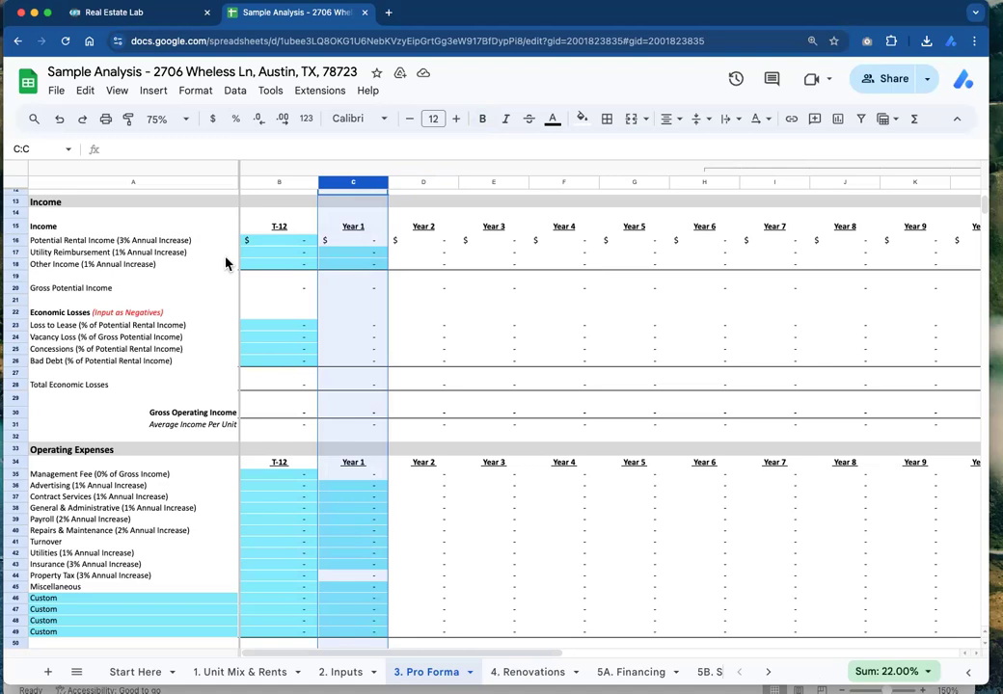
left_click(278, 183)
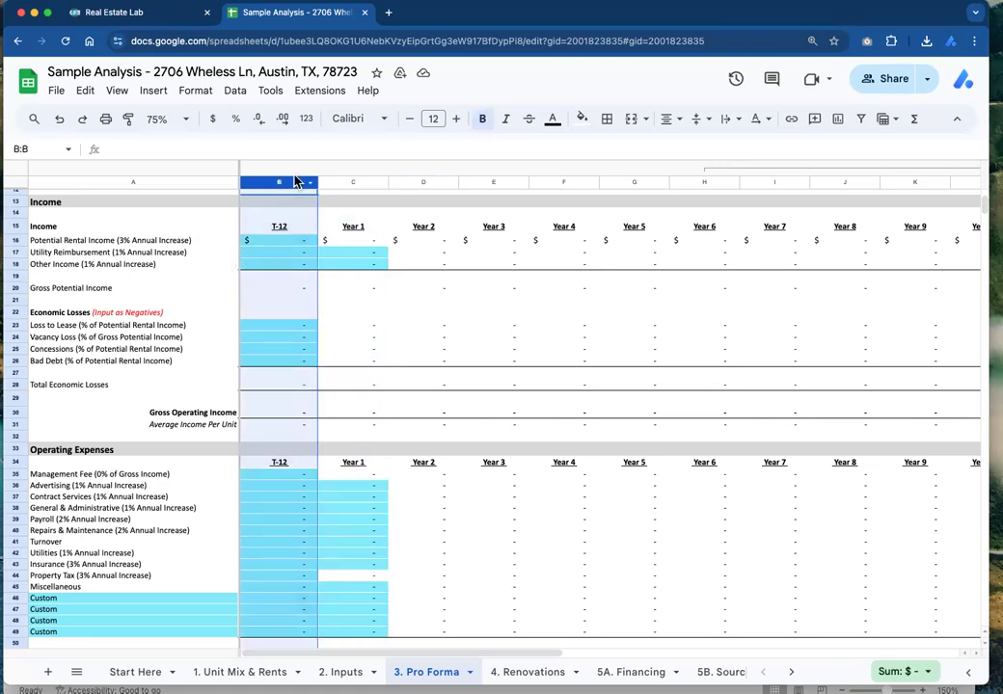
left_click(351, 183)
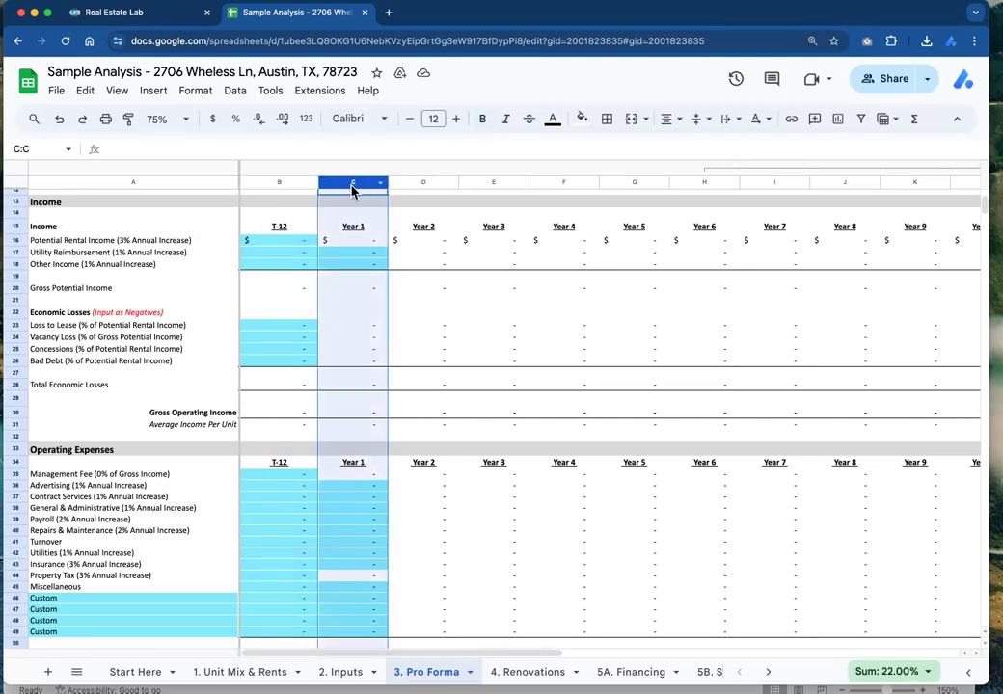
left_click(345, 230)
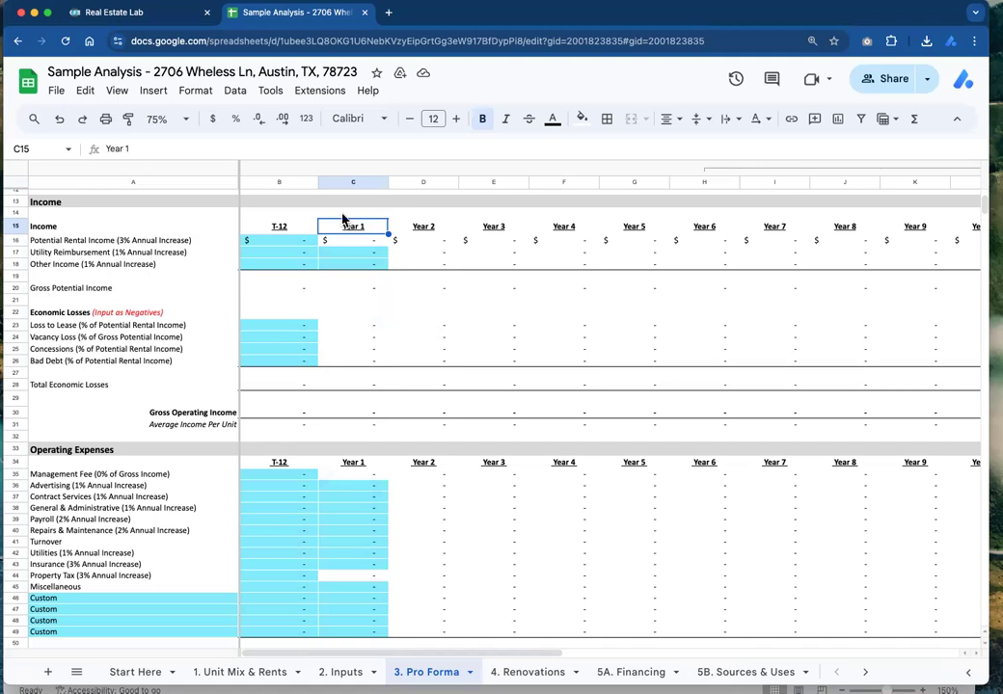
left_click(121, 13)
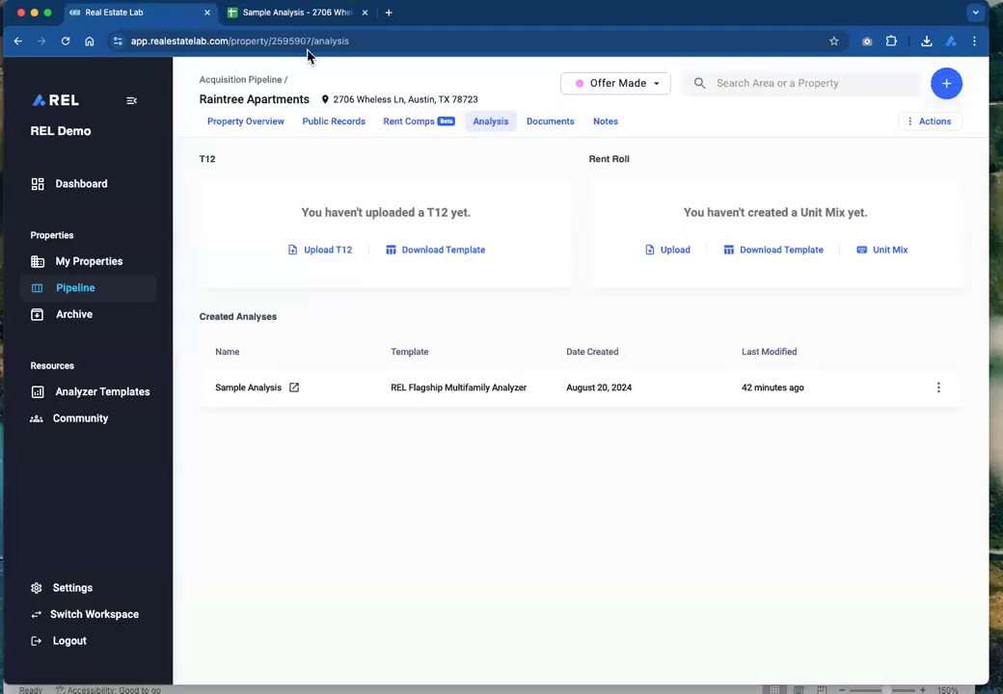
left_click(294, 20)
left_click(265, 181)
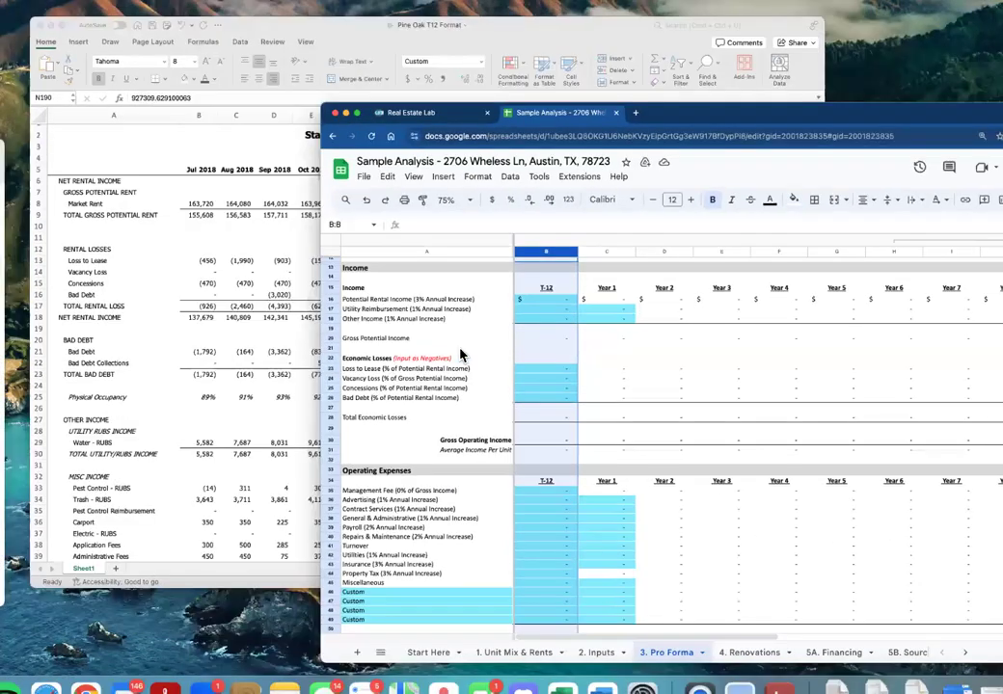
- Enter the Pine Oak statement's Market Rent total, 2022716, as the T-12 Potential Rental Income in the Pro Forma sheet
left_click(139, 243)
left_click_drag(115, 229, 309, 230)
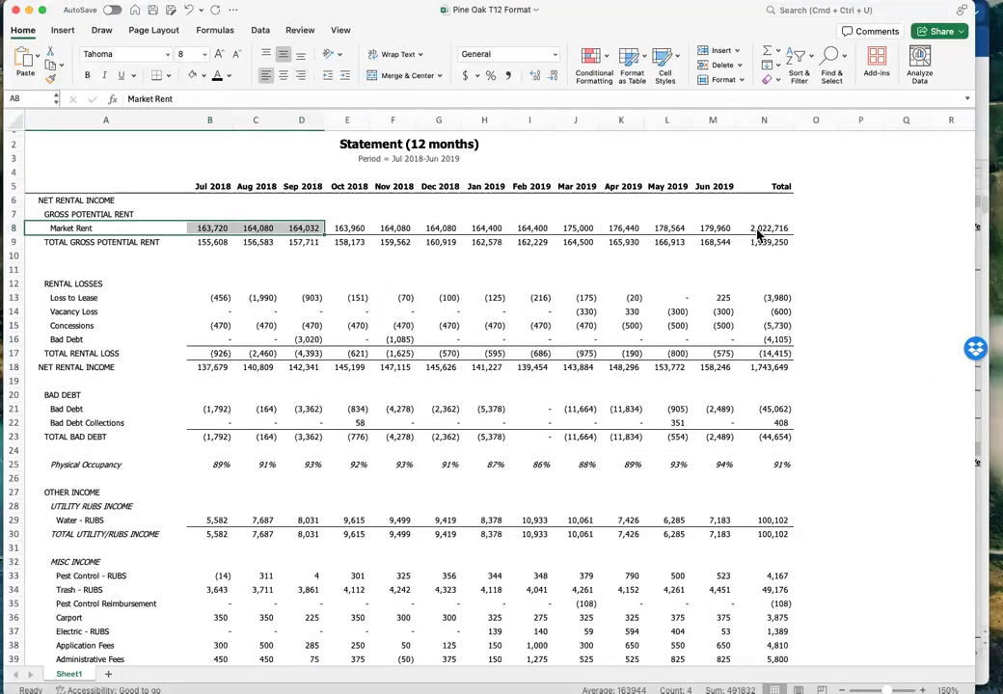
left_click(767, 229)
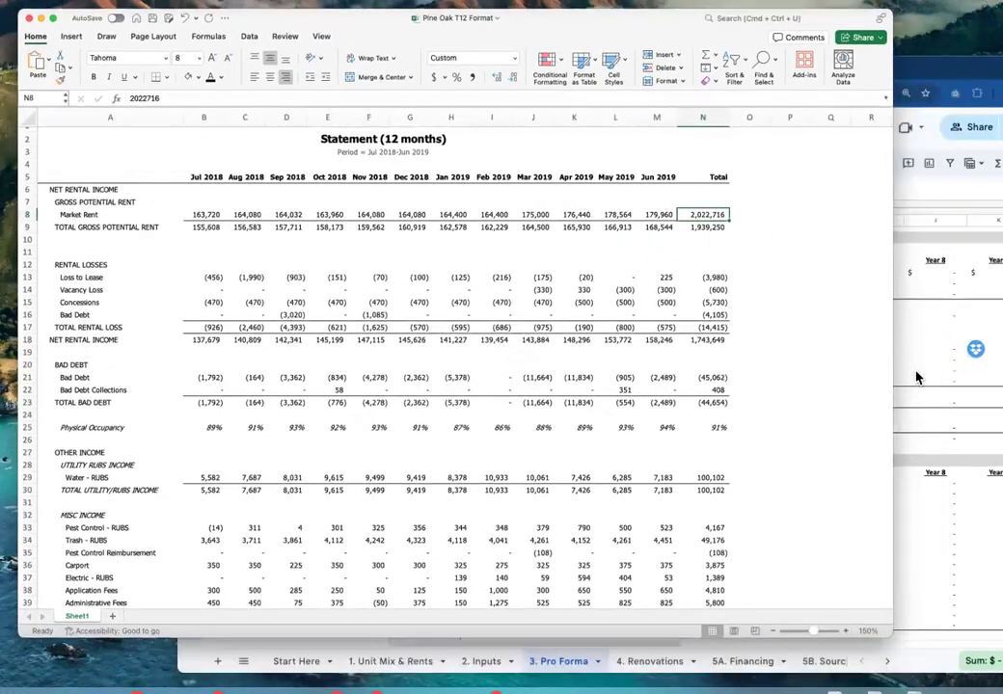
left_click(915, 370)
left_click(272, 242)
type("2,02")
type("2,716")
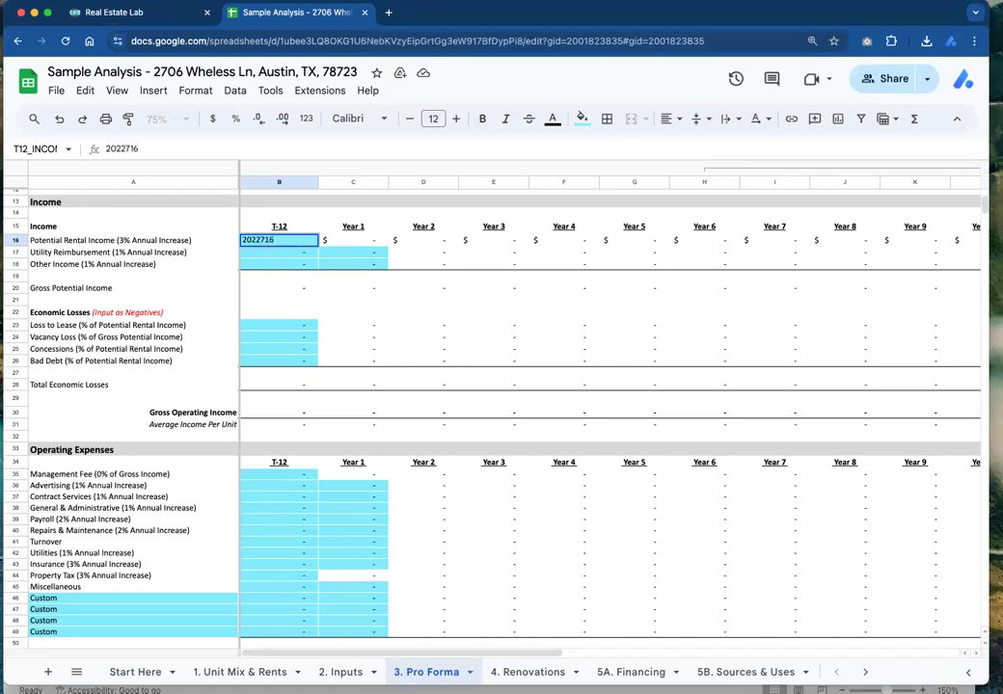
key("Return")
- Switch to the Pine Oak statement in Excel and select the totals for Trash - RUBS, Cleaning Fees, Late Charges, Early Termination Fee and Cable Income
left_click_drag(138, 255, 269, 257)
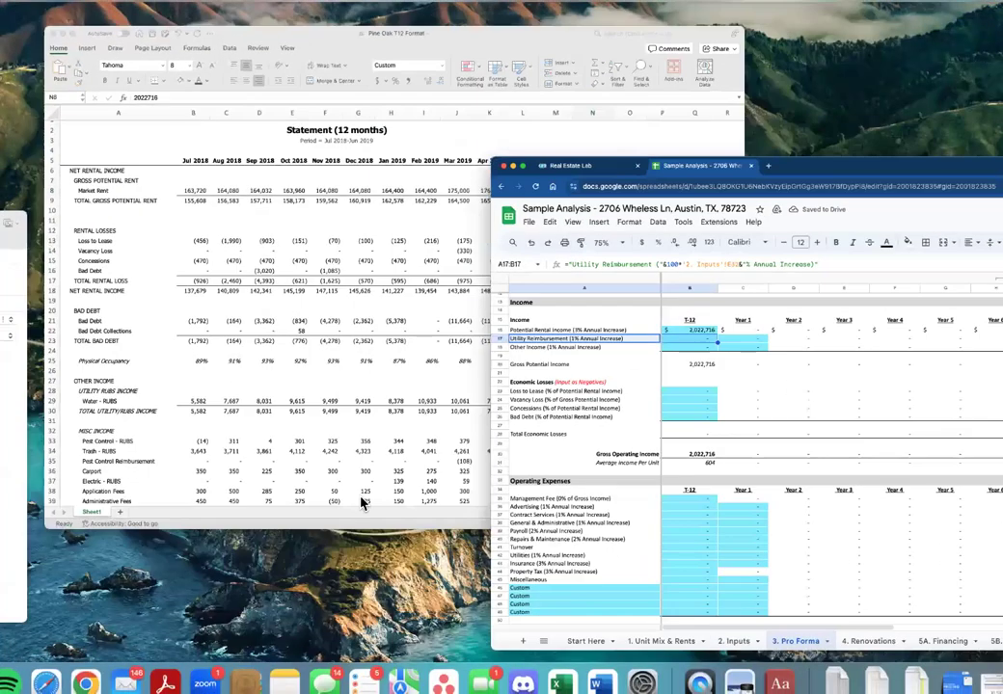
left_click(363, 502)
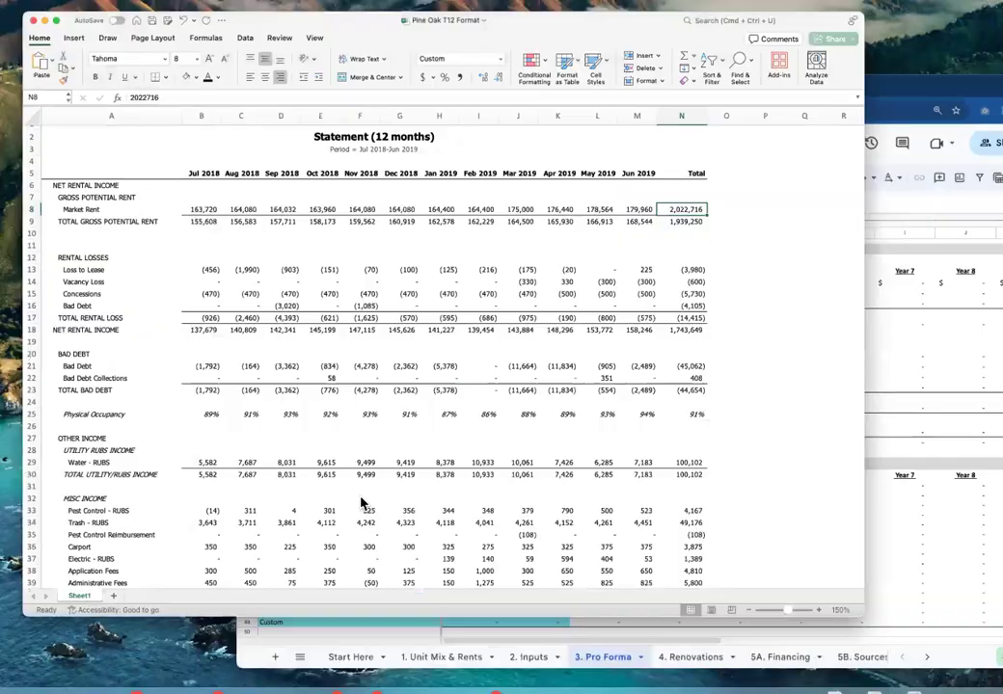
scroll(181, 418, "down", 8)
left_click_drag(91, 348, 557, 401)
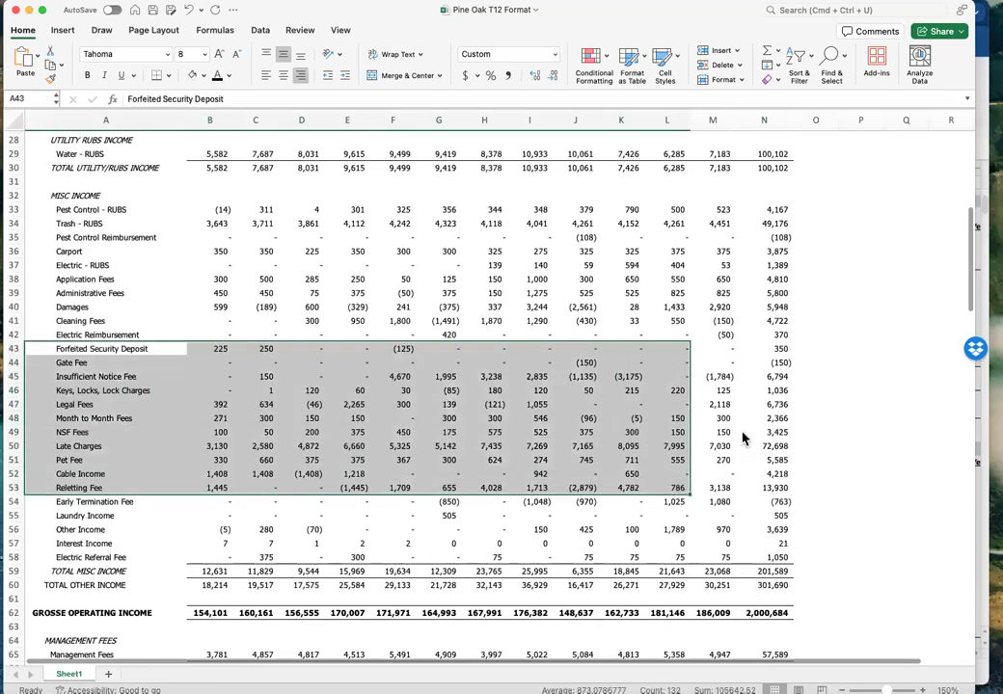
left_click(762, 225)
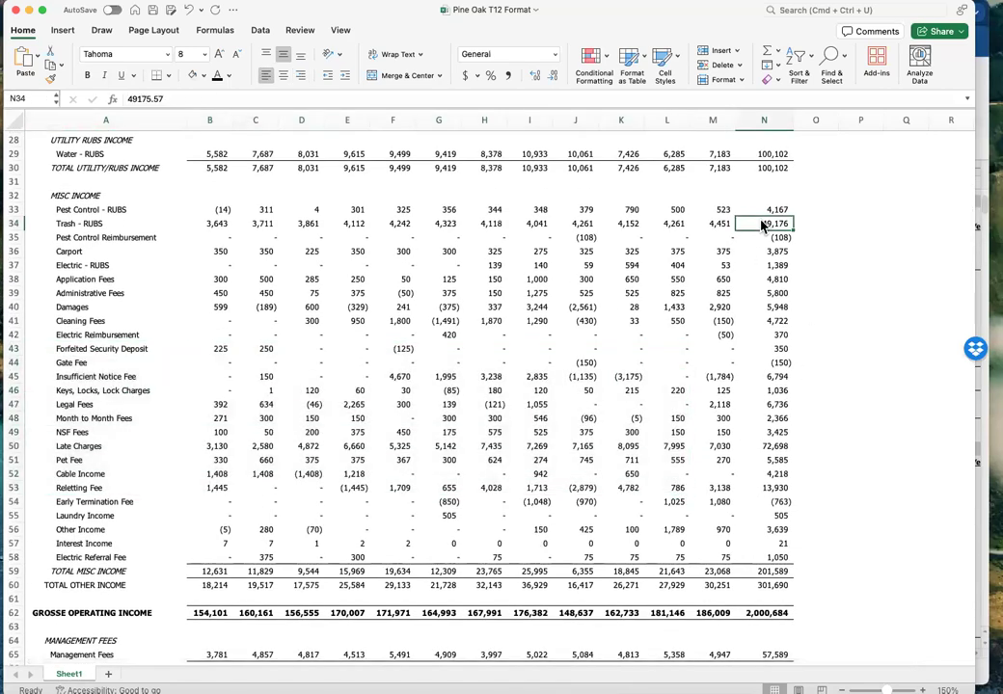
left_click(776, 322, "super")
left_click(777, 446, "super")
left_click(779, 503, "super")
left_click(777, 473, "super")
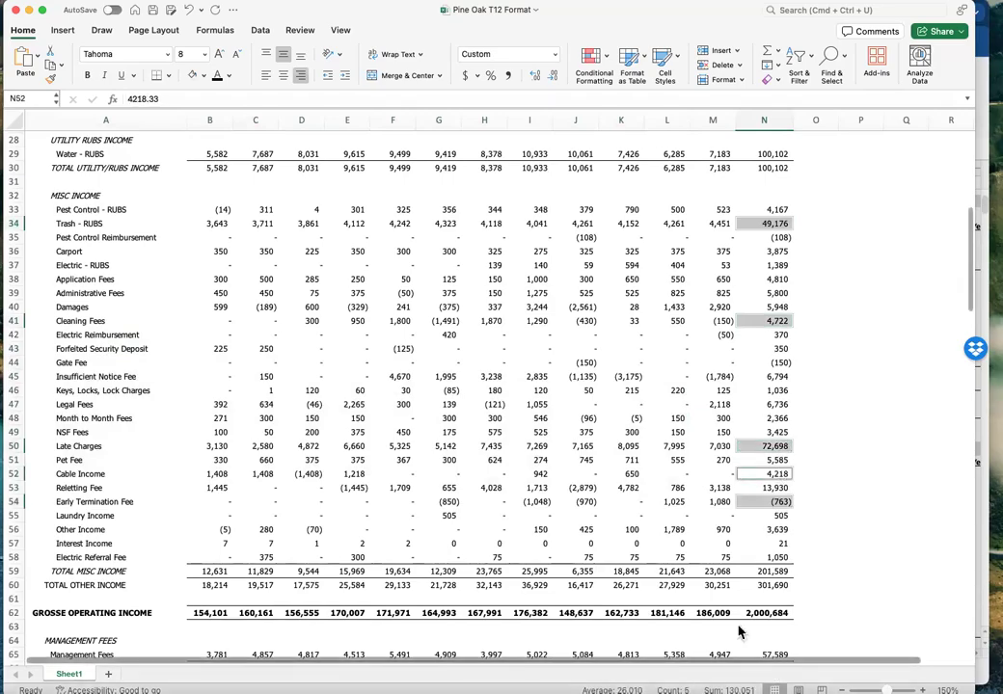
- Return to the Sample Analysis spreadsheet in the browser and select the T-12 Utility Reimbursement cell
key("ctrl+Up")
left_click(842, 392)
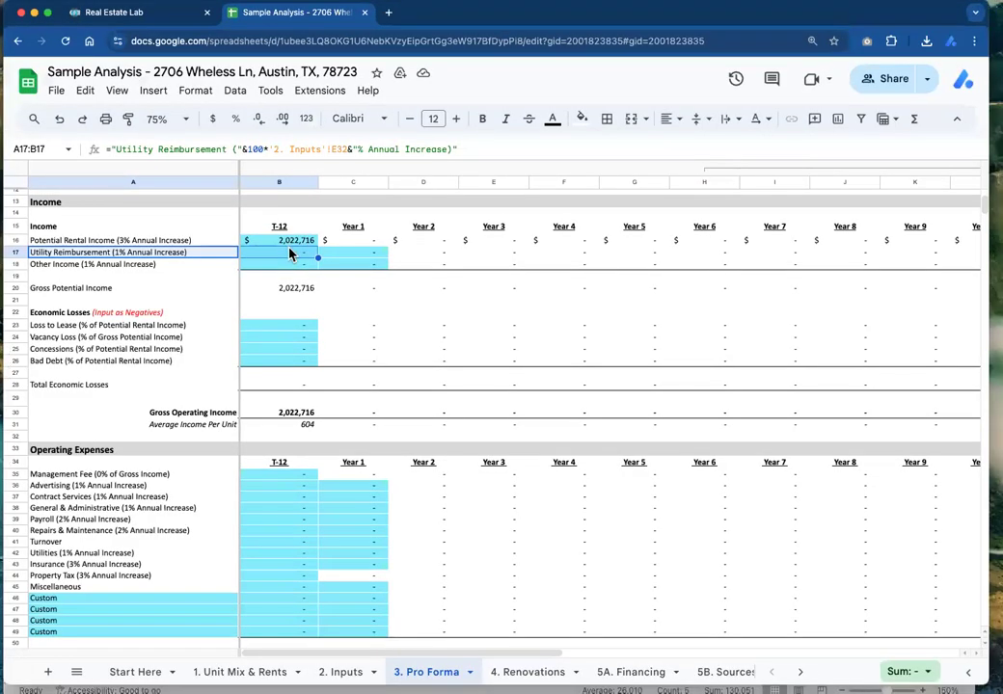
left_click(291, 254)
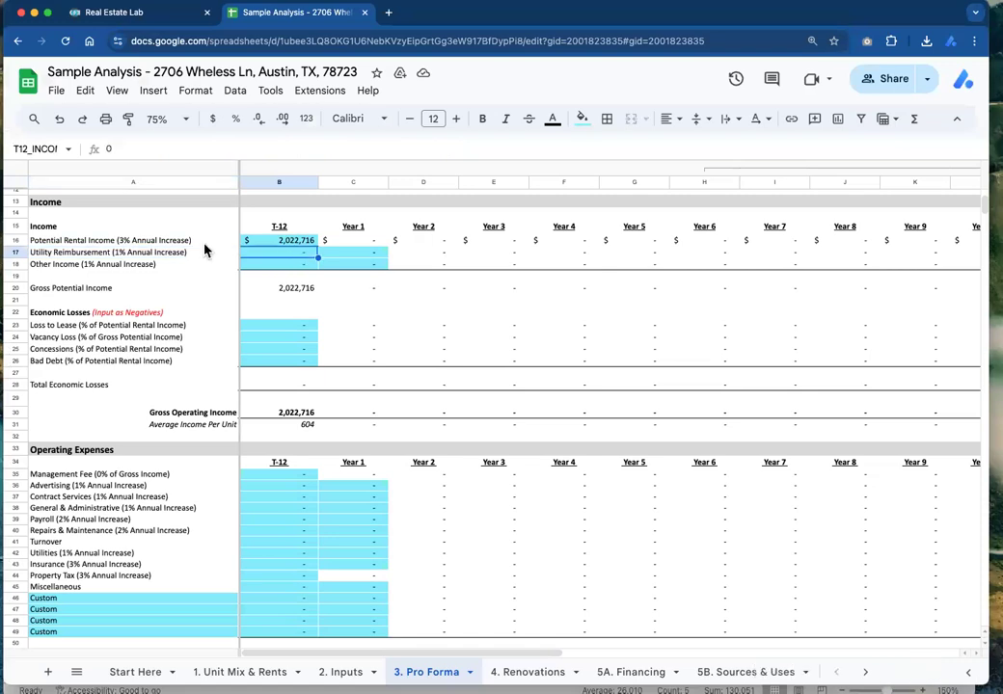
- Upload Pine Oak T12 Format.xlsx as the Raintree Apartments T12 in Real Estate Lab and confirm the parsing
left_click(170, 20)
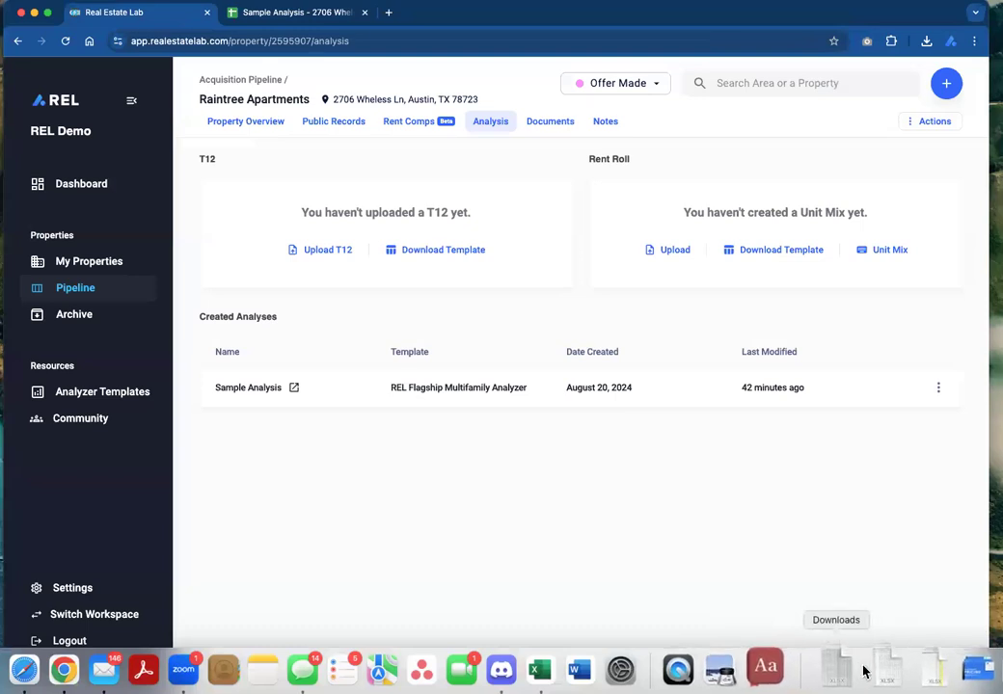
left_click(864, 671)
left_click_drag(890, 448, 370, 257)
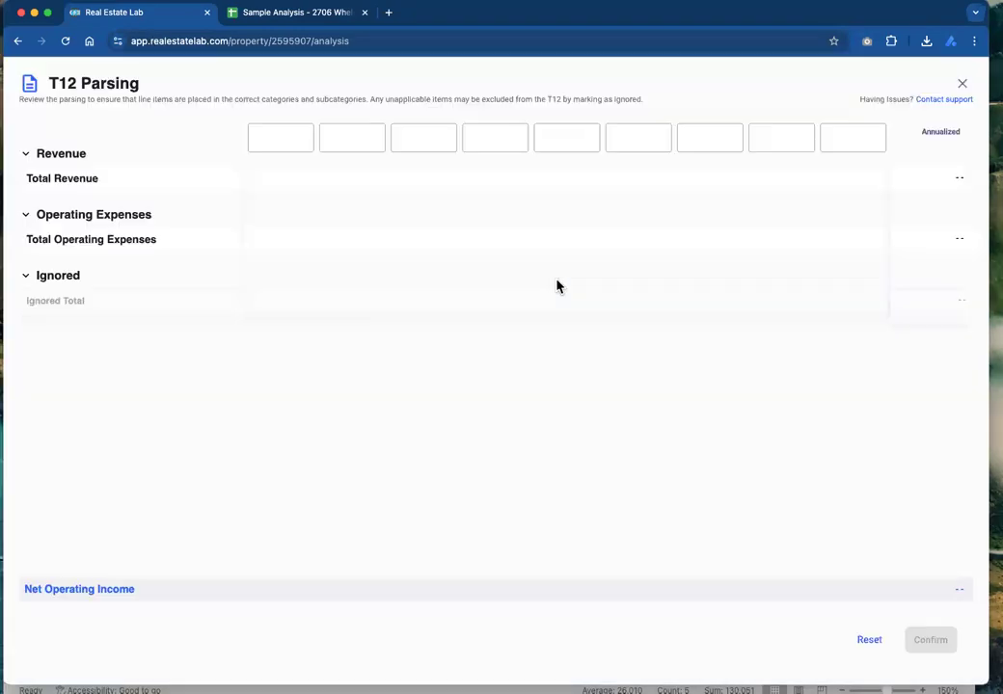
left_click(930, 646)
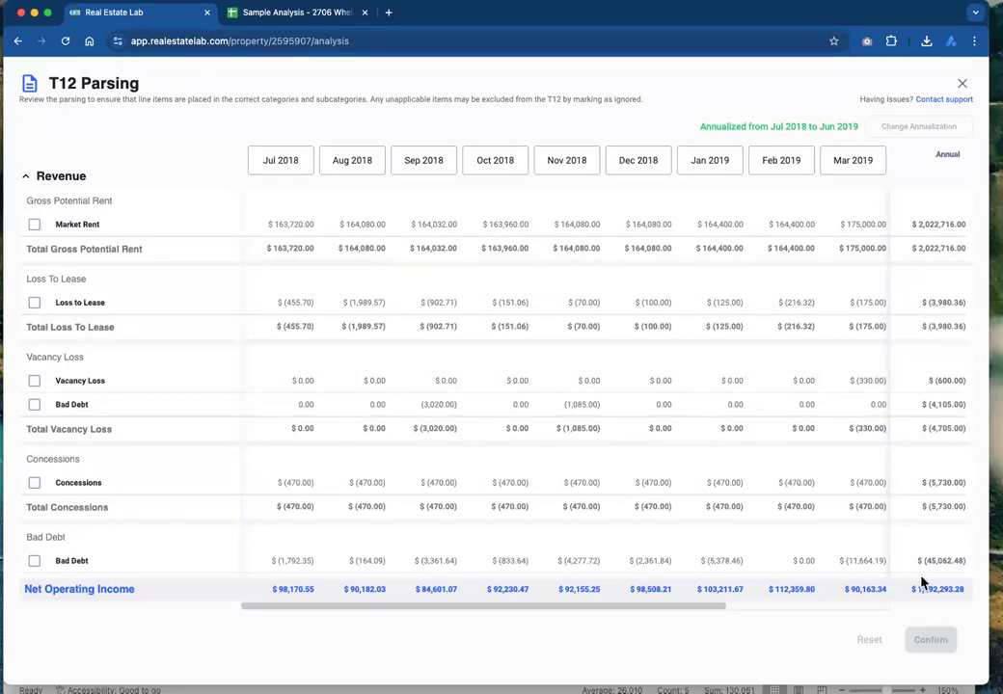
- Switch to the Sample Analysis spreadsheet and examine the T-12 income, economic loss and operating expense entries in the Pro Forma sheet
left_click(264, 12)
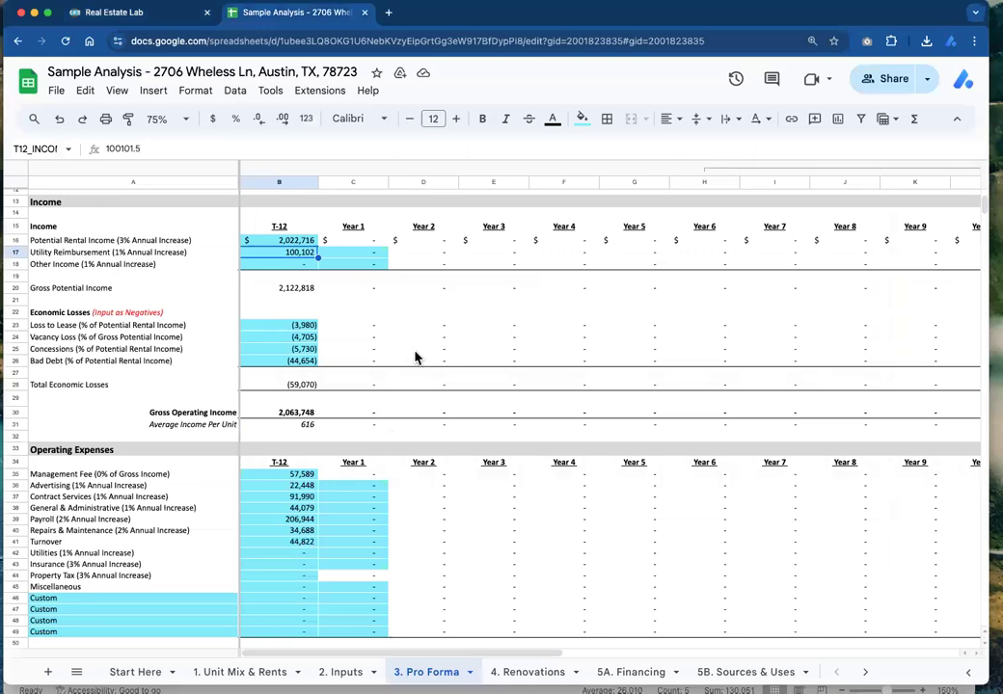
scroll(311, 530, "down", 2)
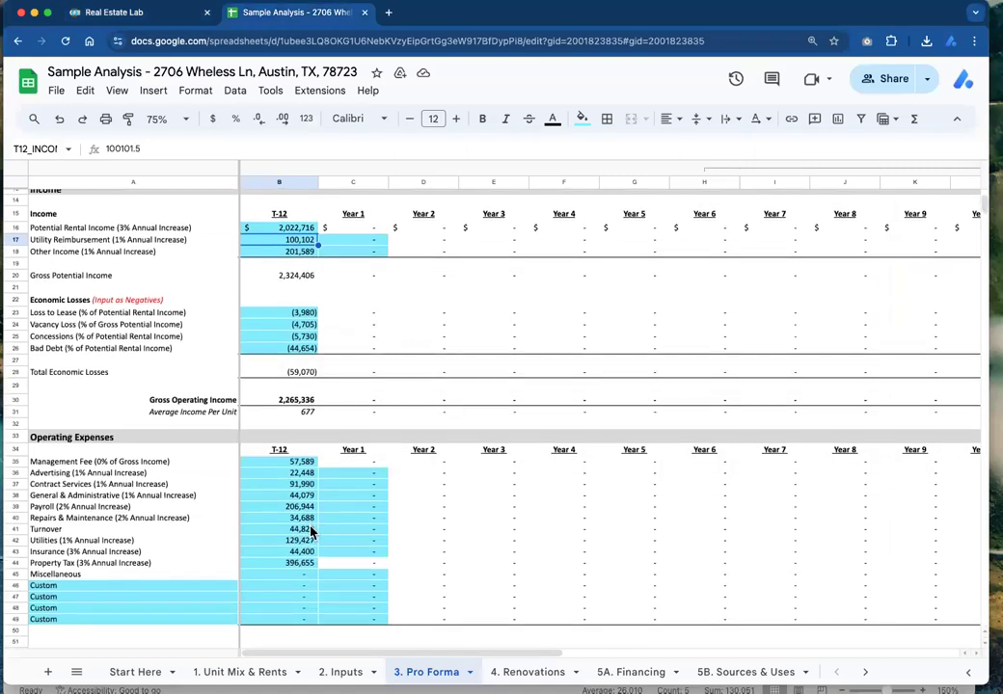
scroll(310, 530, "down", 3)
scroll(310, 531, "up", 4)
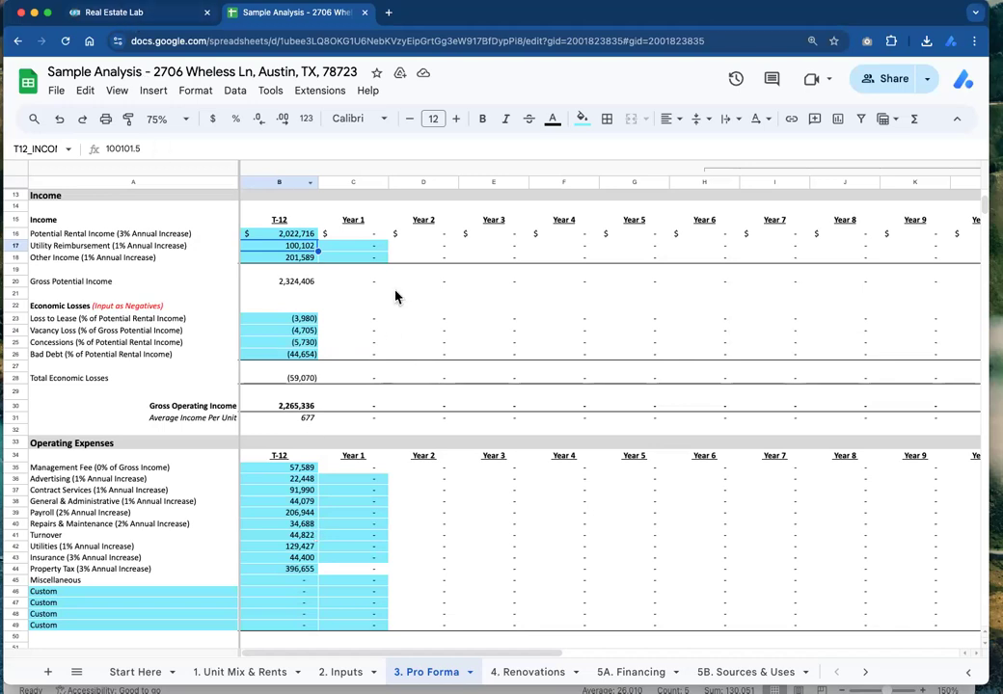
- Set the Year 1 Payroll expense to 190000 in the Pro Forma sheet
left_click_drag(159, 515, 299, 514)
left_click(309, 514)
left_click(340, 516)
type("190000")
key("Return")
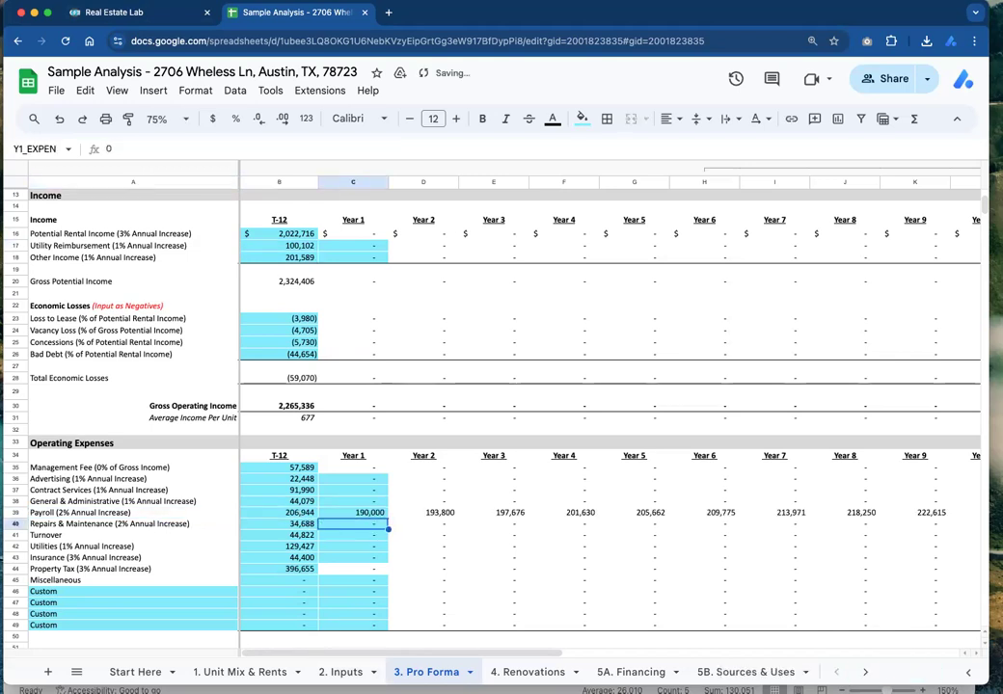
- Collapse the Year 6 through Total columns and examine the T12 and YR 1 Expense Per Unit columns
scroll(740, 378, "right", 5)
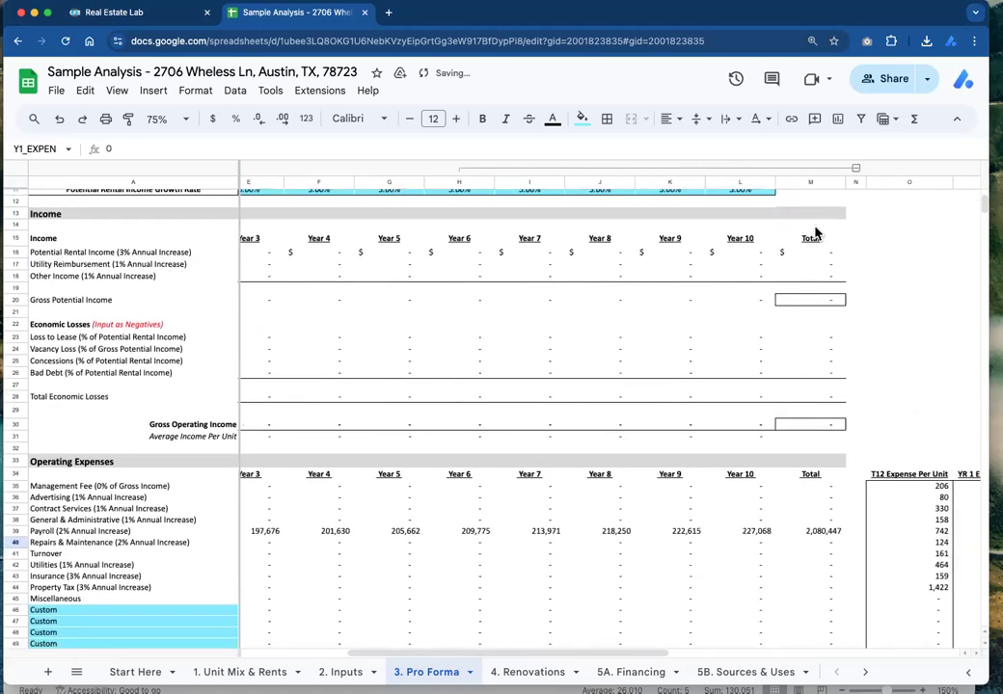
scroll(405, 461, "left", 5)
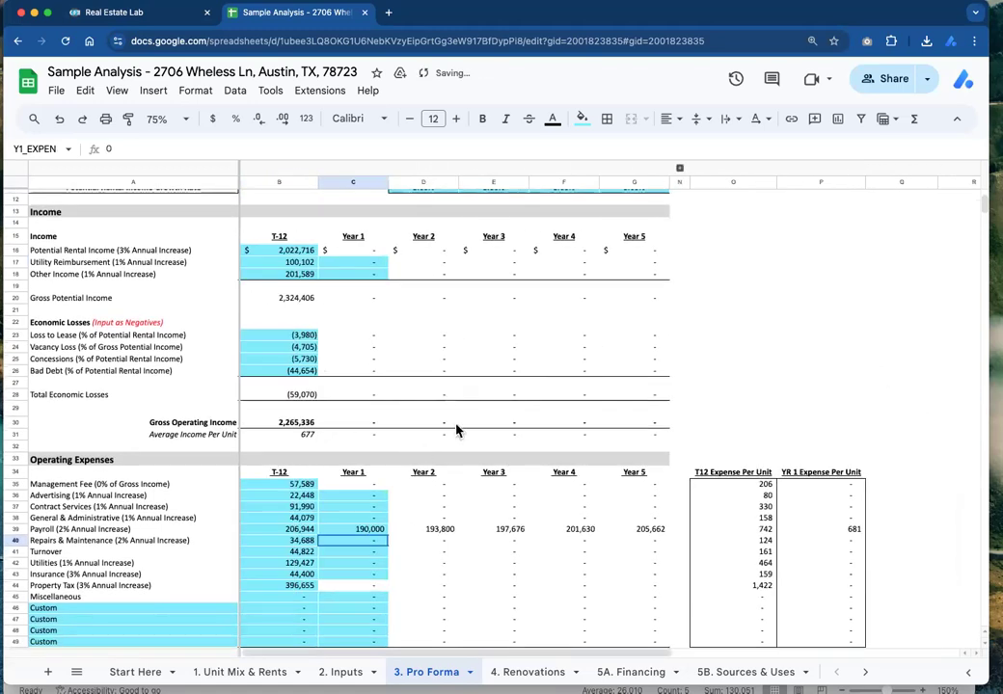
scroll(457, 427, "down", 2)
- Return to Real Estate Lab, clear the property's parsed T12, upload Pine Oak T12 Format.xlsx again and widen the browser window
left_click(130, 15)
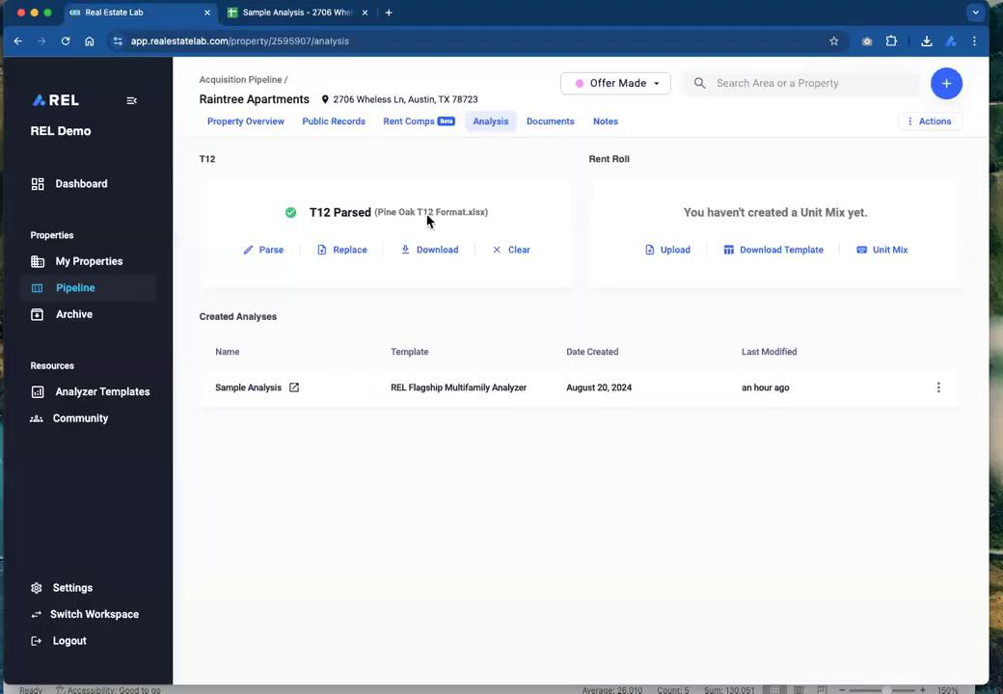
left_click(512, 252)
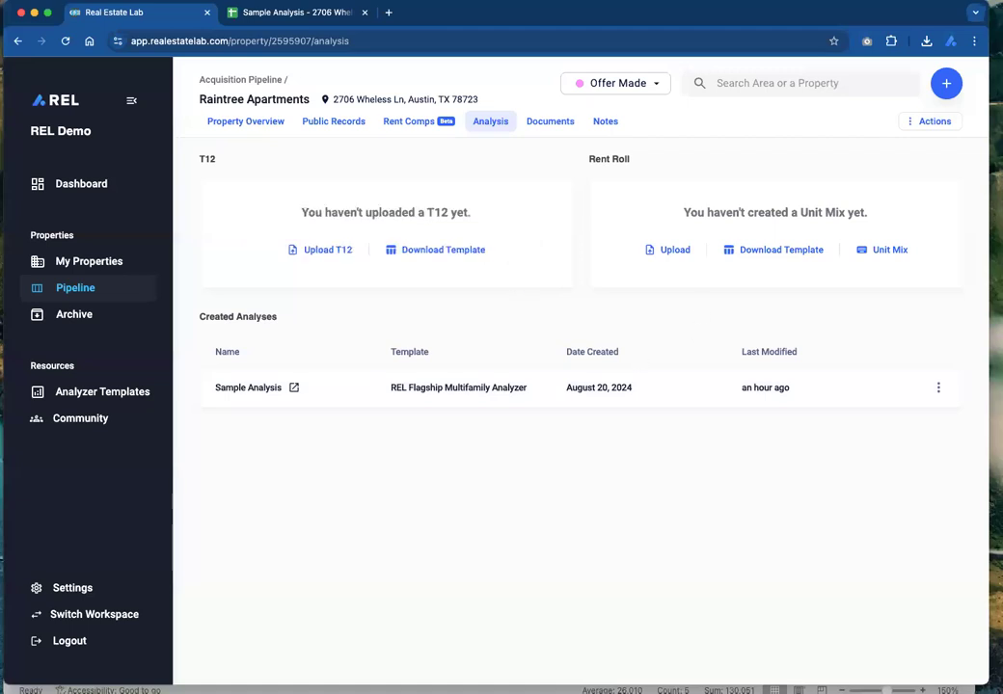
left_click(876, 669)
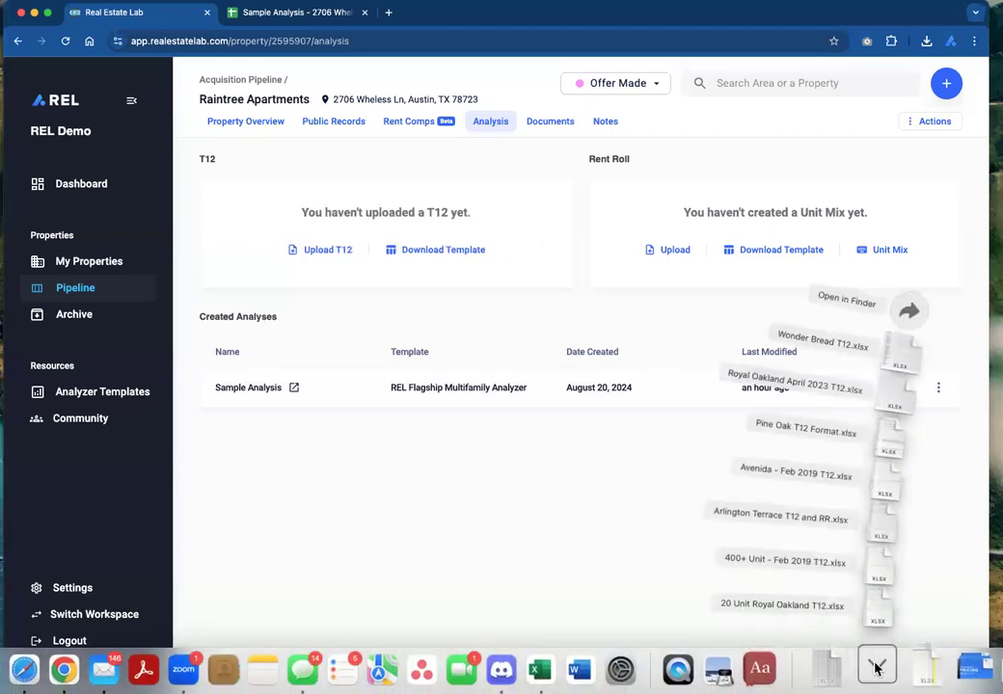
left_click_drag(905, 436, 340, 248)
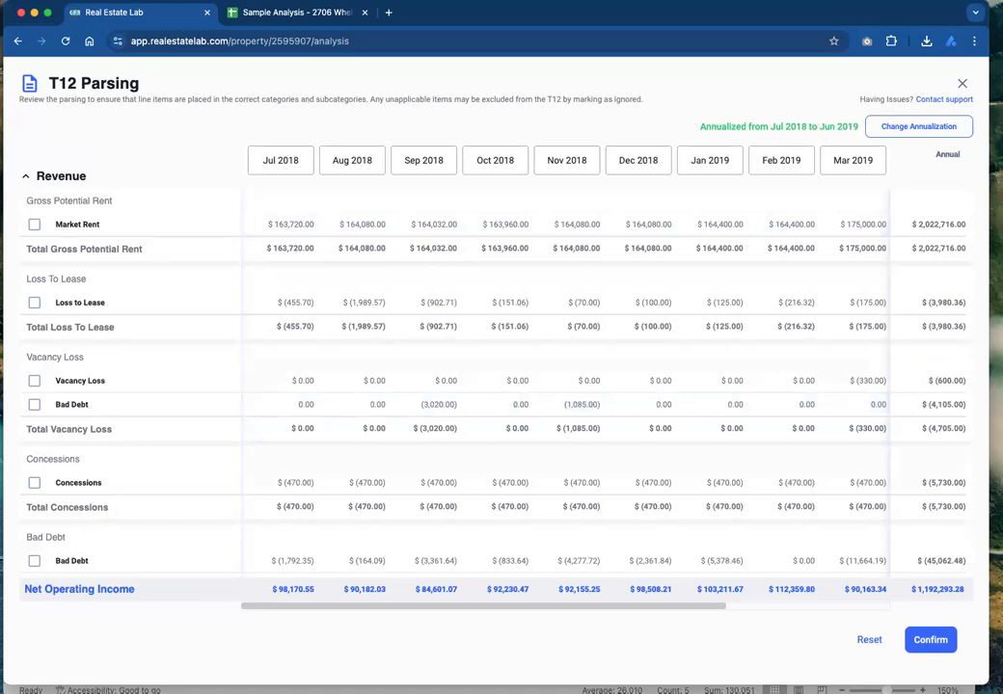
left_click_drag(988, 87, 1002, 87)
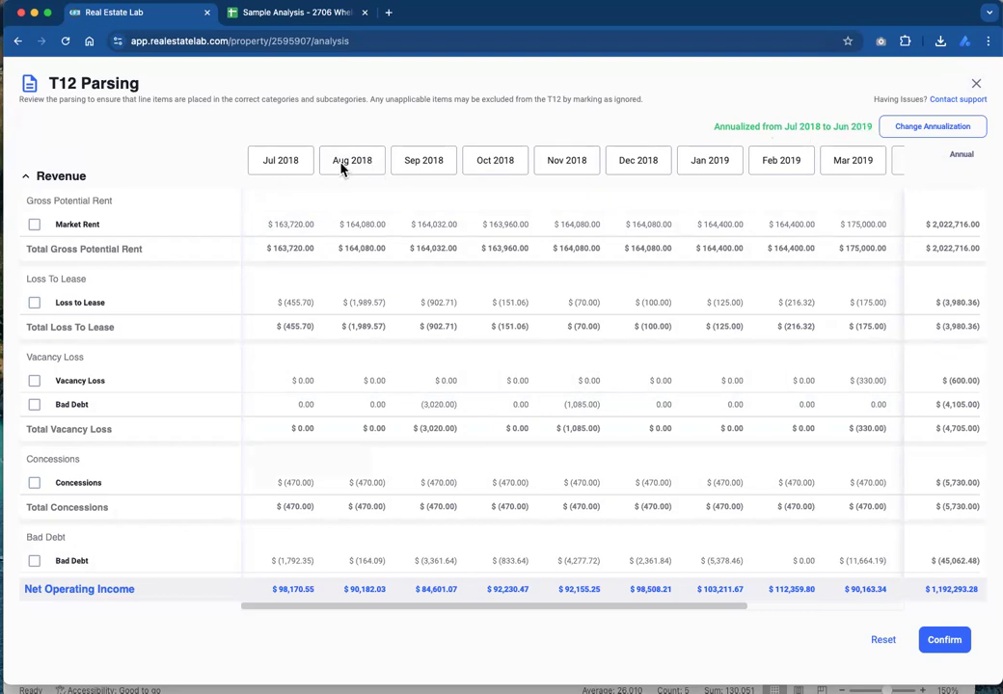
- Check the Jul 2018 and Jun 2019 month headings in the Pine Oak statement and return to the T12 Parsing review
key("ctrl+Up")
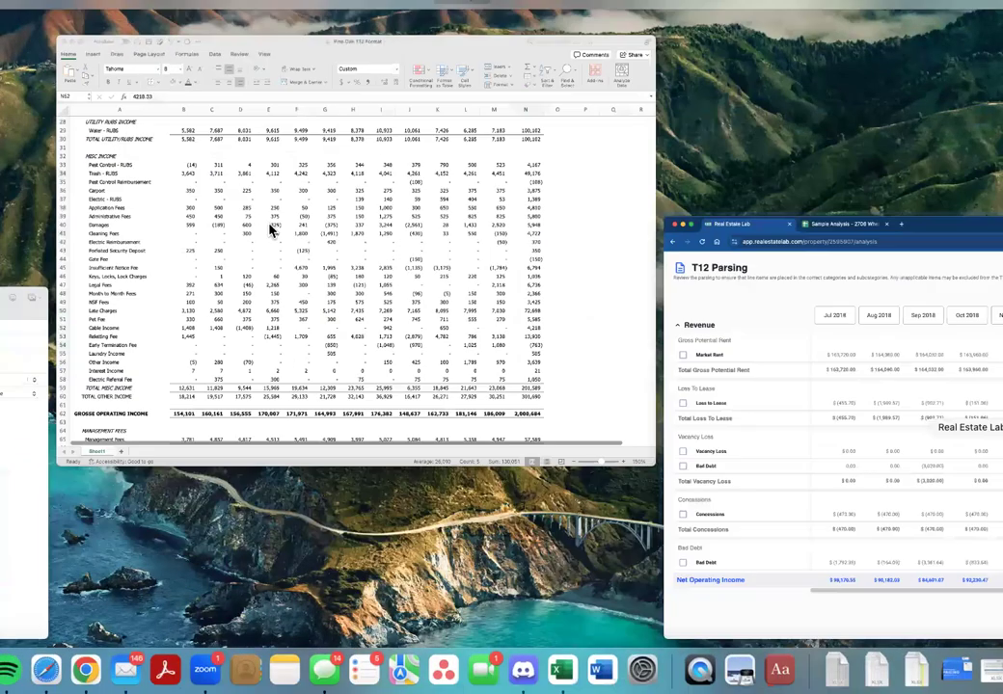
left_click(271, 230)
scroll(222, 198, "up", 10)
left_click(205, 183)
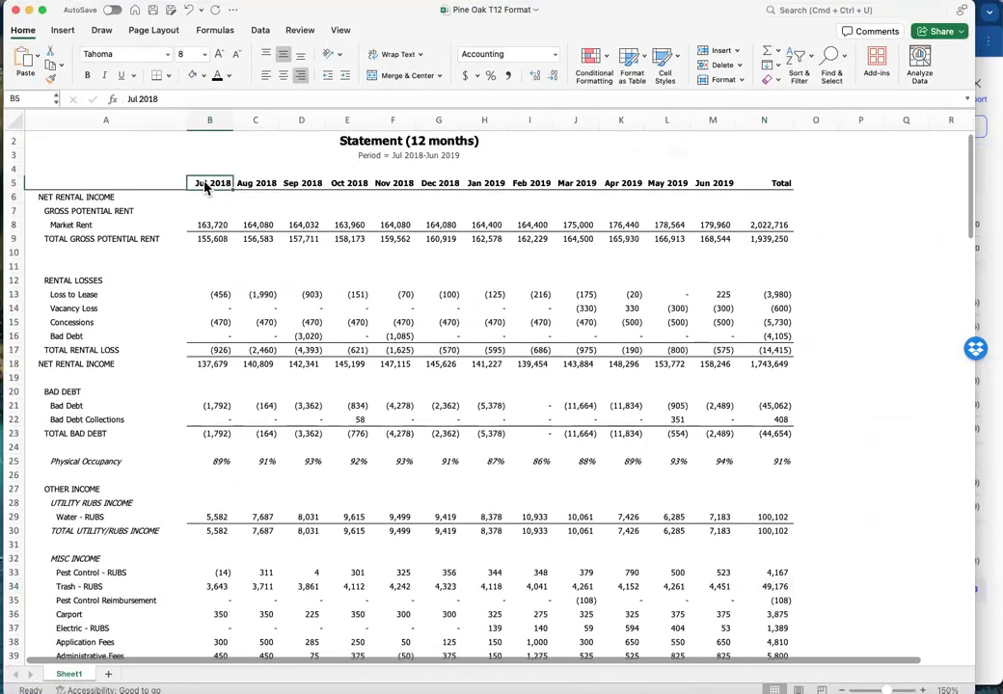
left_click(713, 184)
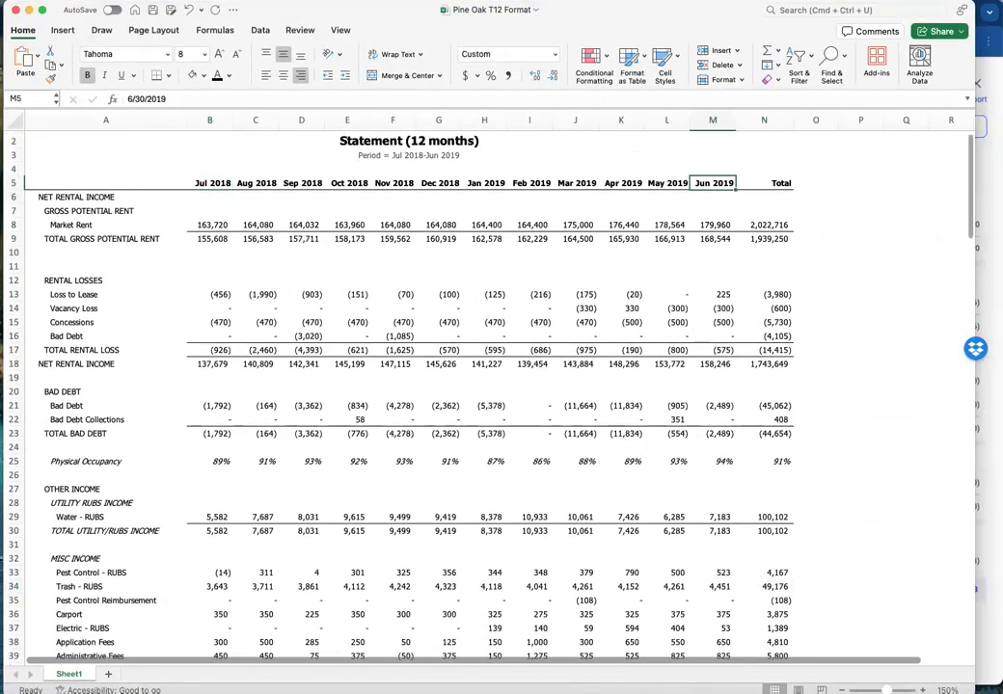
key("super+Tab")
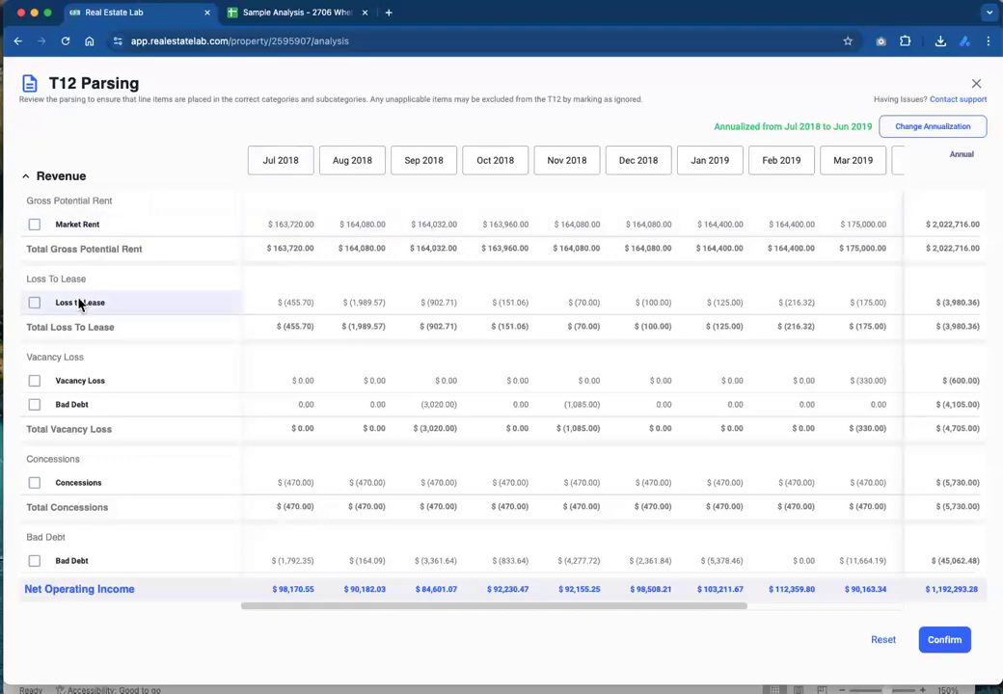
- Highlight the Market Rent, Net Rental Income and Loss to Lease through Bad Debt rows in the Pine Oak statement
key("super+Tab")
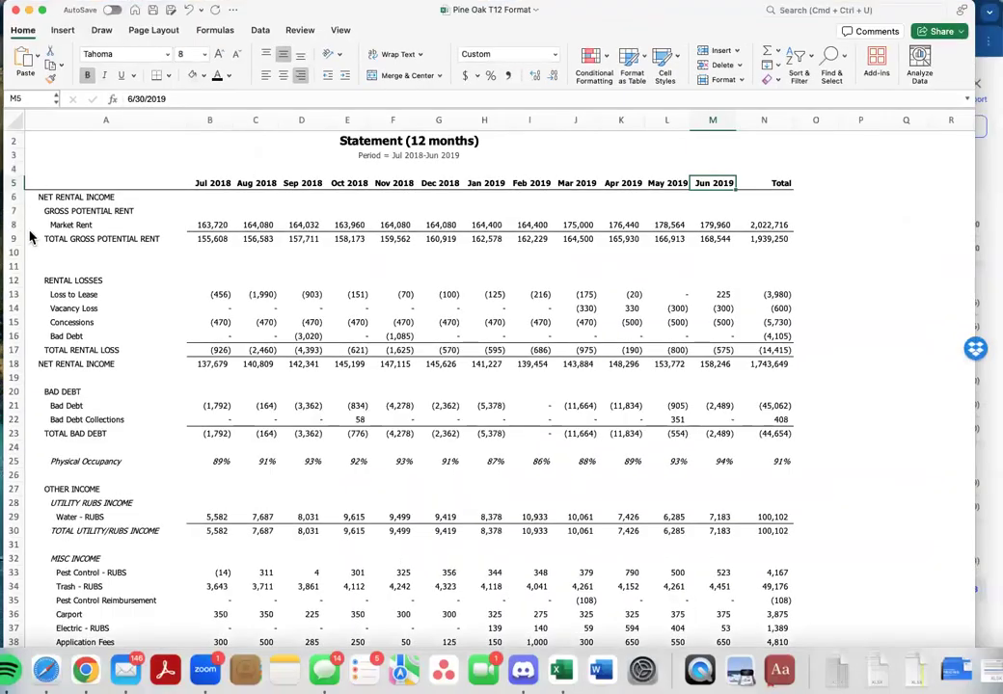
left_click(15, 226)
left_click_drag(16, 294, 15, 337)
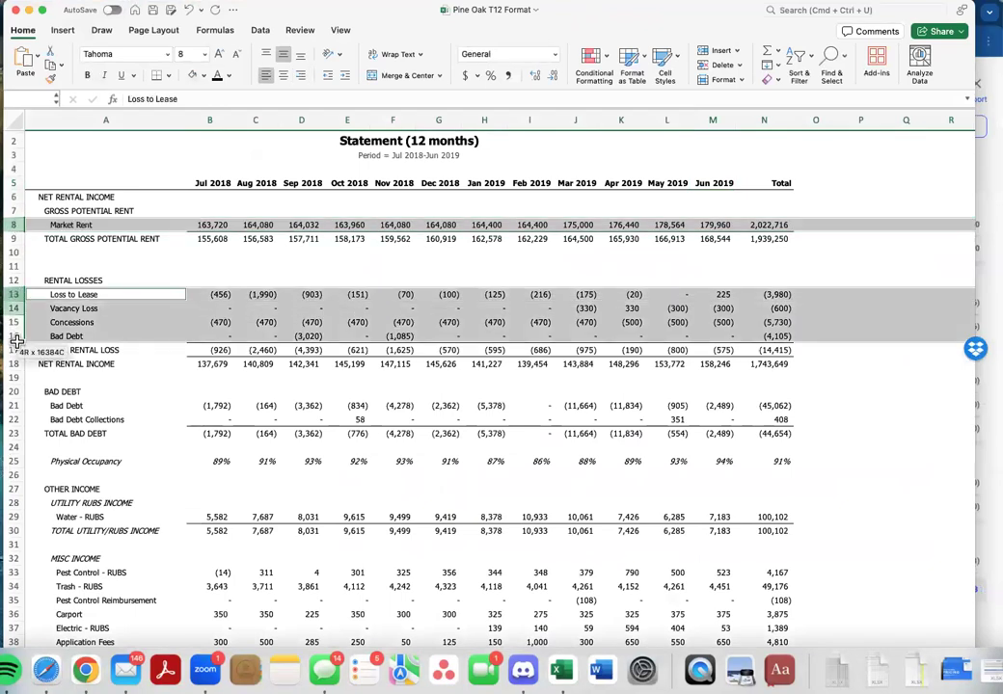
left_click(13, 364)
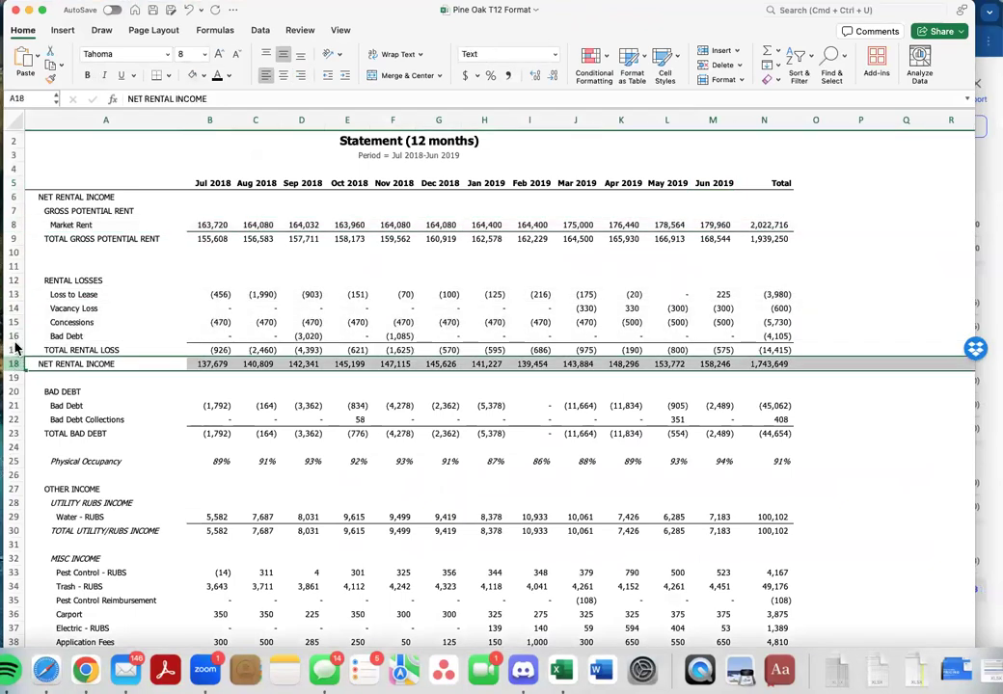
left_click_drag(13, 336, 16, 293)
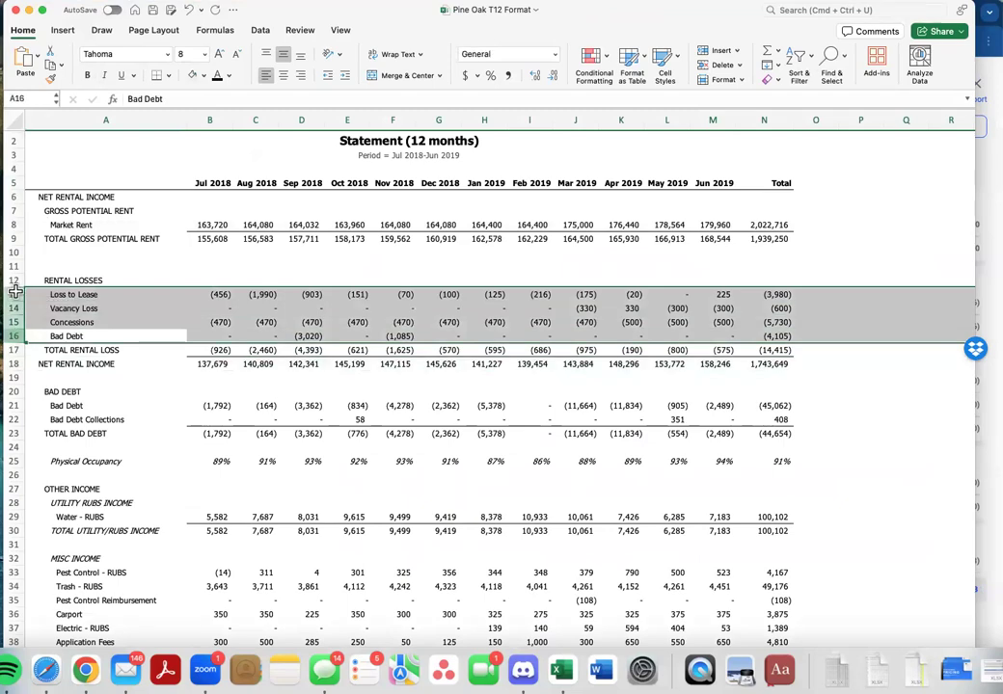
- Examine the Water - RUBS row under Utility RUBS Income and select its monthly amounts
scroll(121, 388, "down", 7)
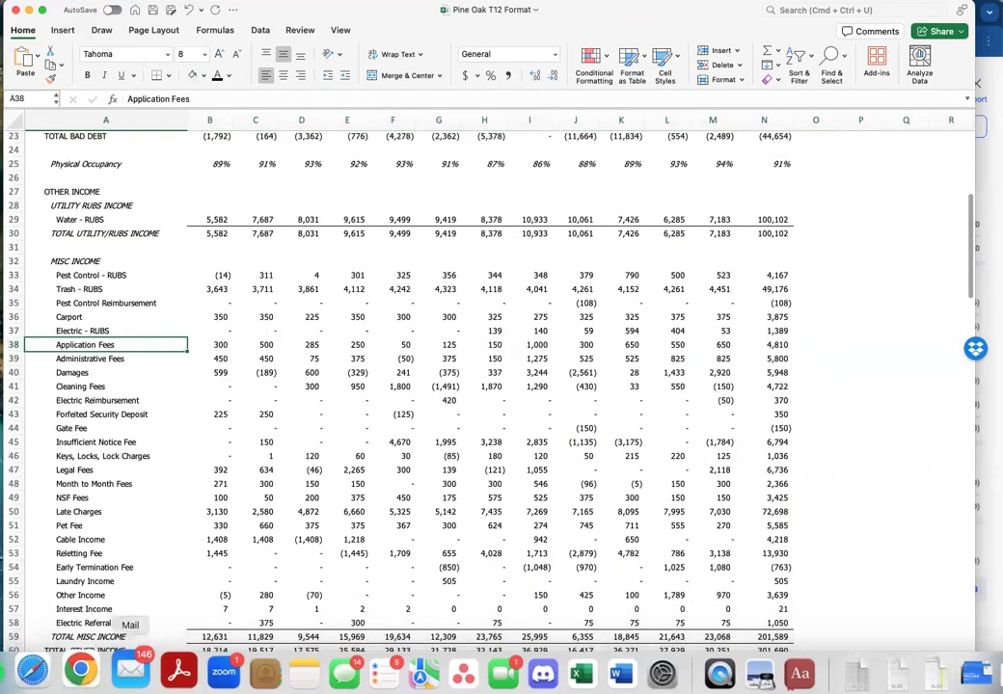
left_click(12, 232)
left_click(14, 220)
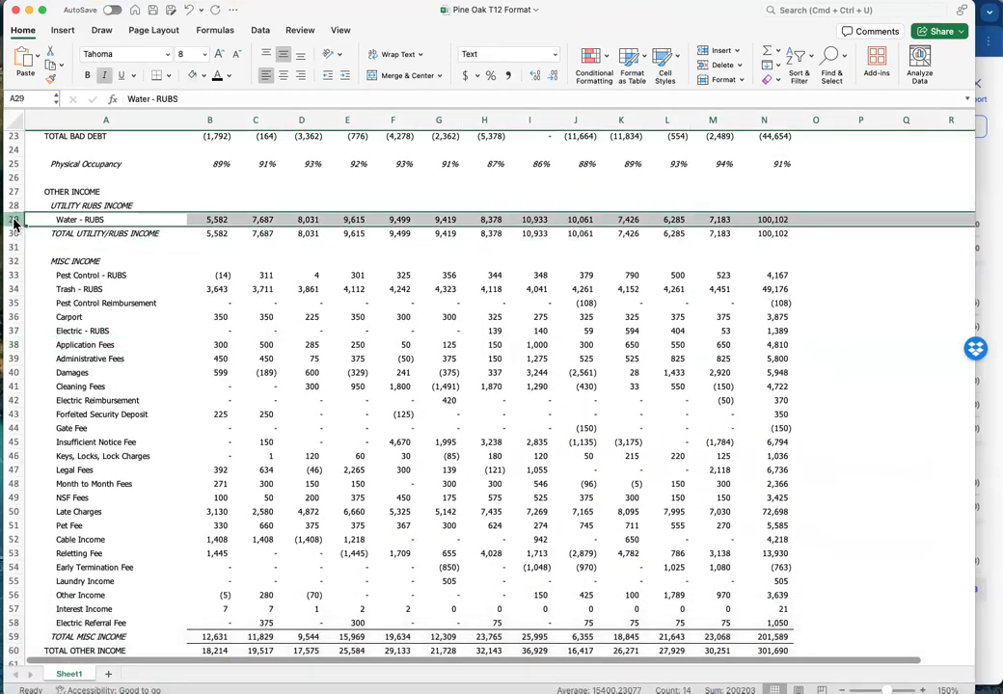
left_click_drag(201, 220, 726, 220)
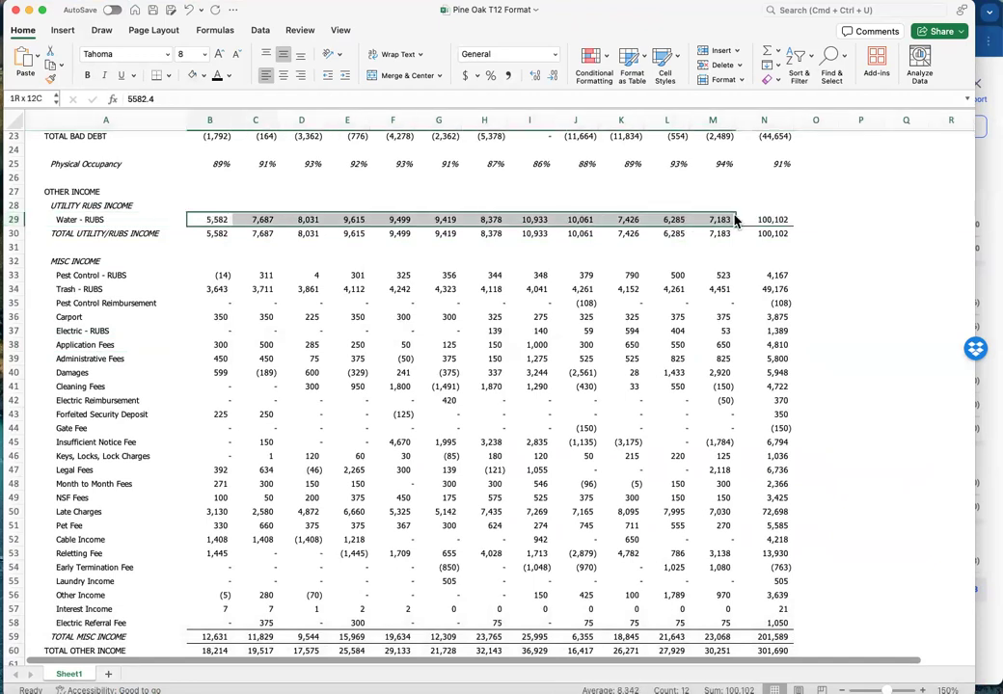
- Select the monthly amounts from Pest Control - RUBS through Electric Referral Fee, and highlight the Total Other Income row
left_click(92, 275)
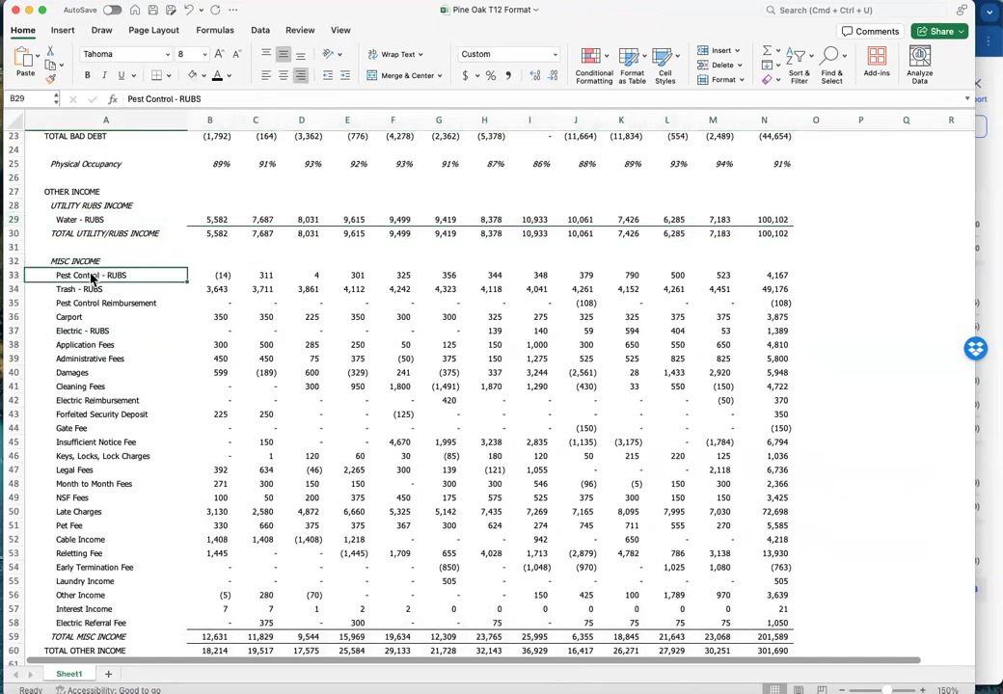
left_click(224, 277)
left_click_drag(227, 280, 714, 623)
scroll(619, 530, "down", 4)
scroll(615, 524, "down", 2)
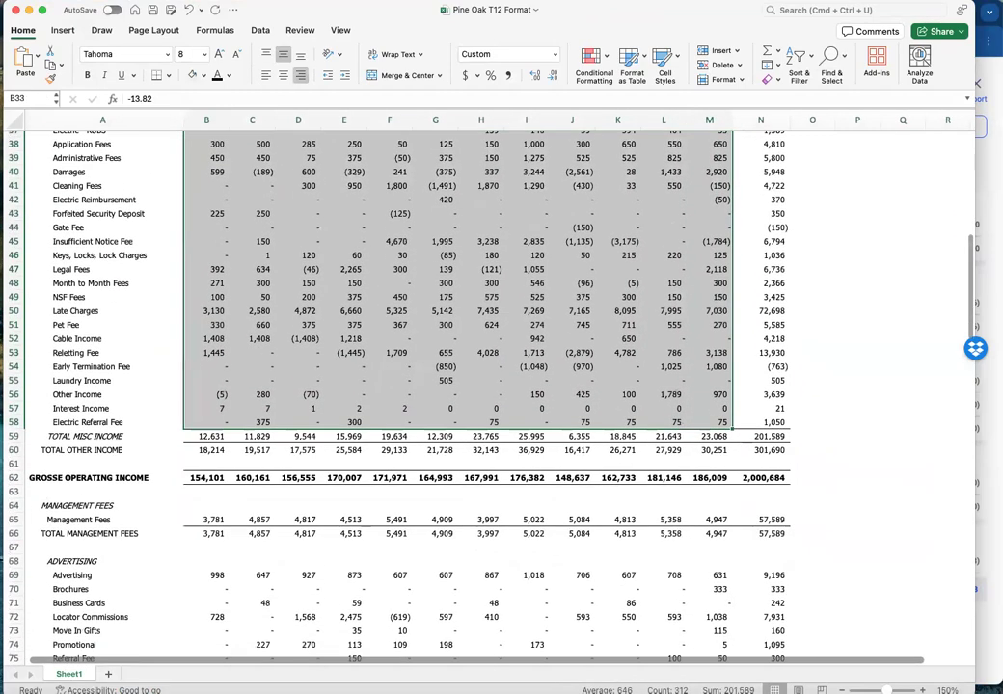
left_click(13, 451)
scroll(174, 463, "down", 5)
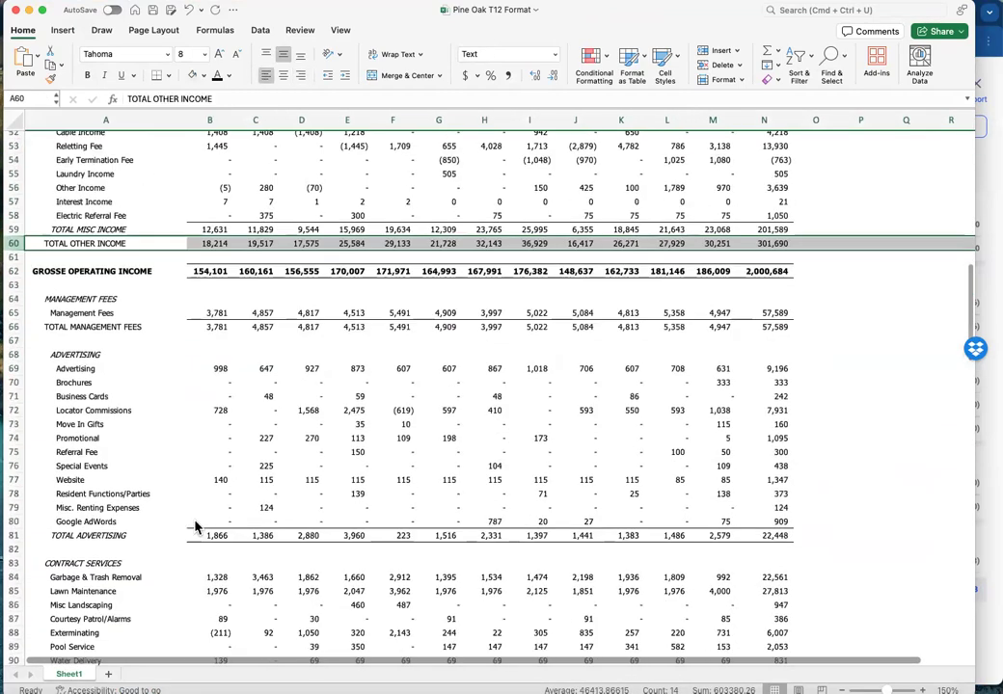
- Select the first month's amounts from Advertising through Google AdWords in the Pine Oak statement
left_click_drag(75, 357, 90, 477)
mouse_move(204, 383)
left_mouse_down()
mouse_move(217, 391)
mouse_move(217, 518)
mouse_move(216, 376)
left_mouse_up()
double_click(217, 535)
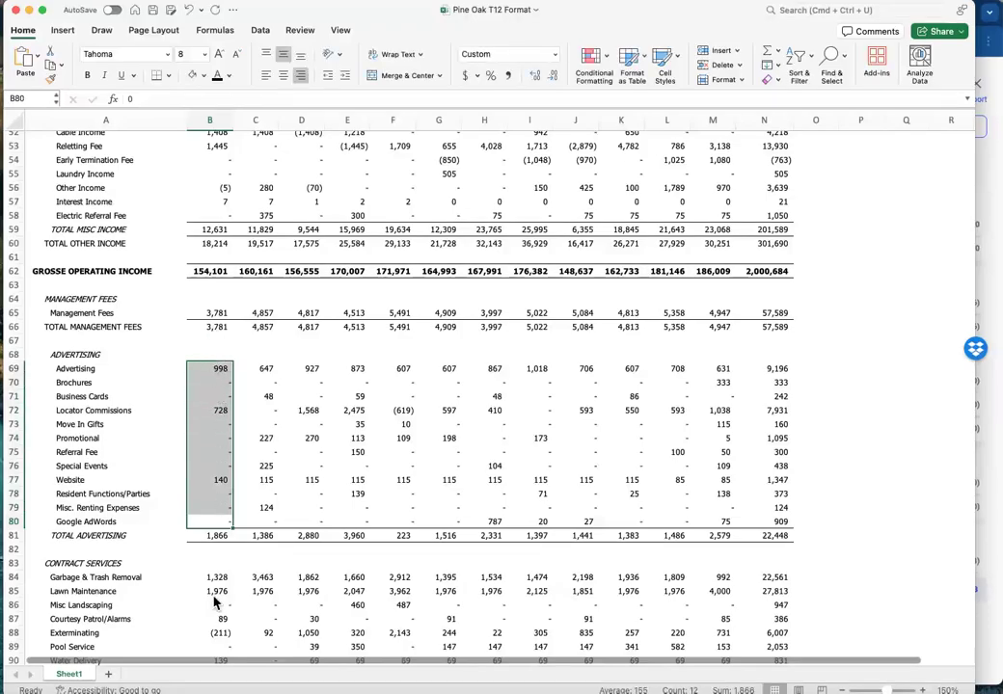
- Check the first month's Gross Operating Income, Total Operating Expenses and Net Operating Income cells in the Pine Oak statement
scroll(214, 603, "down", 20)
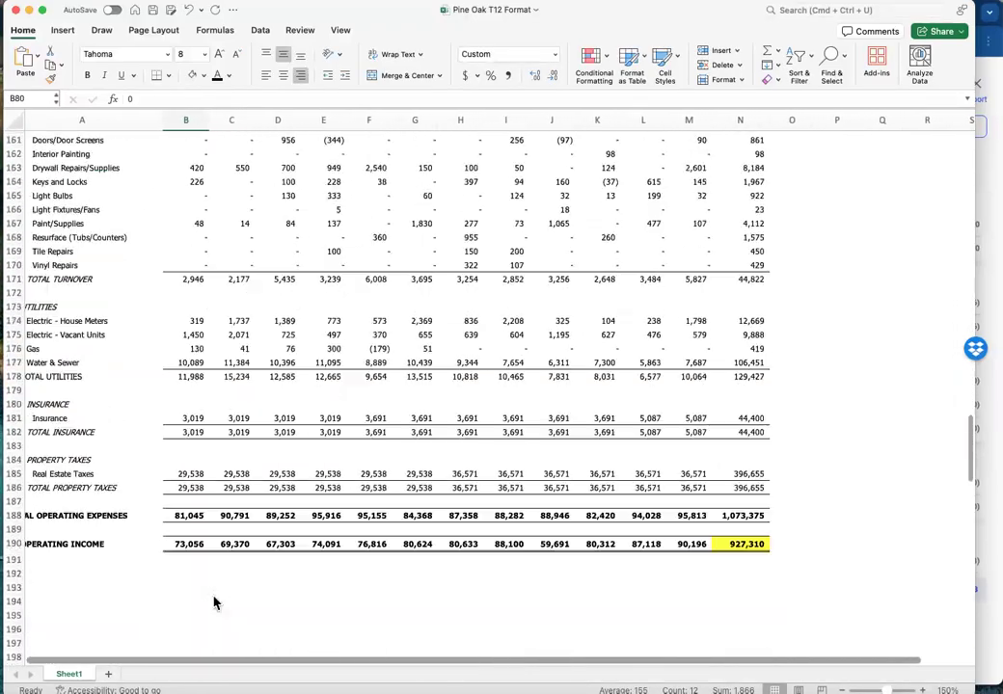
scroll(209, 540, "down", 6)
left_click(193, 298)
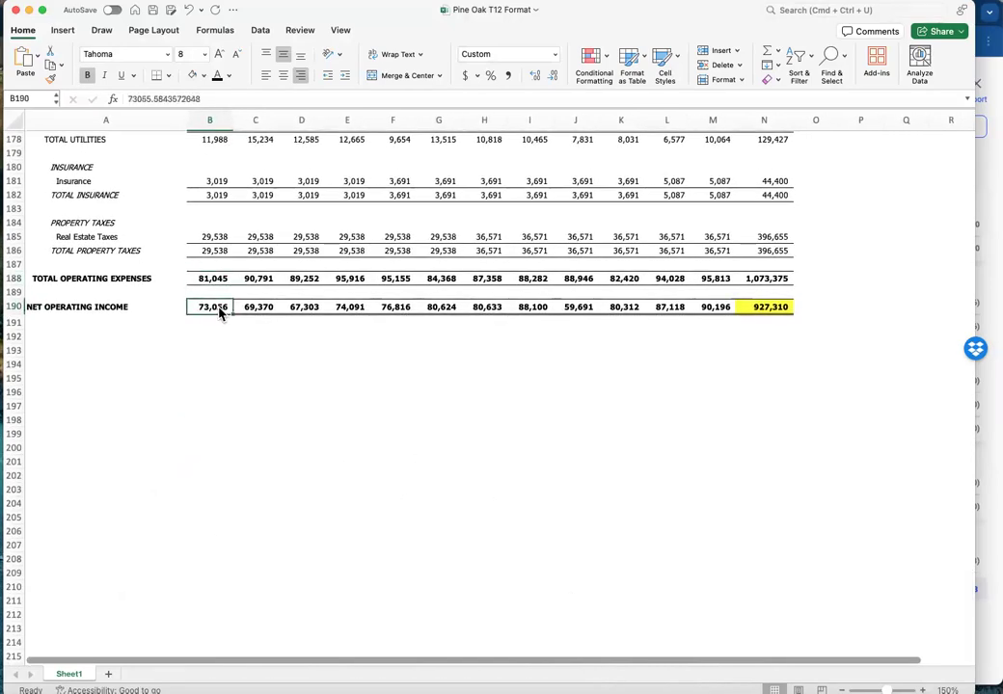
scroll(214, 308, "up", 20)
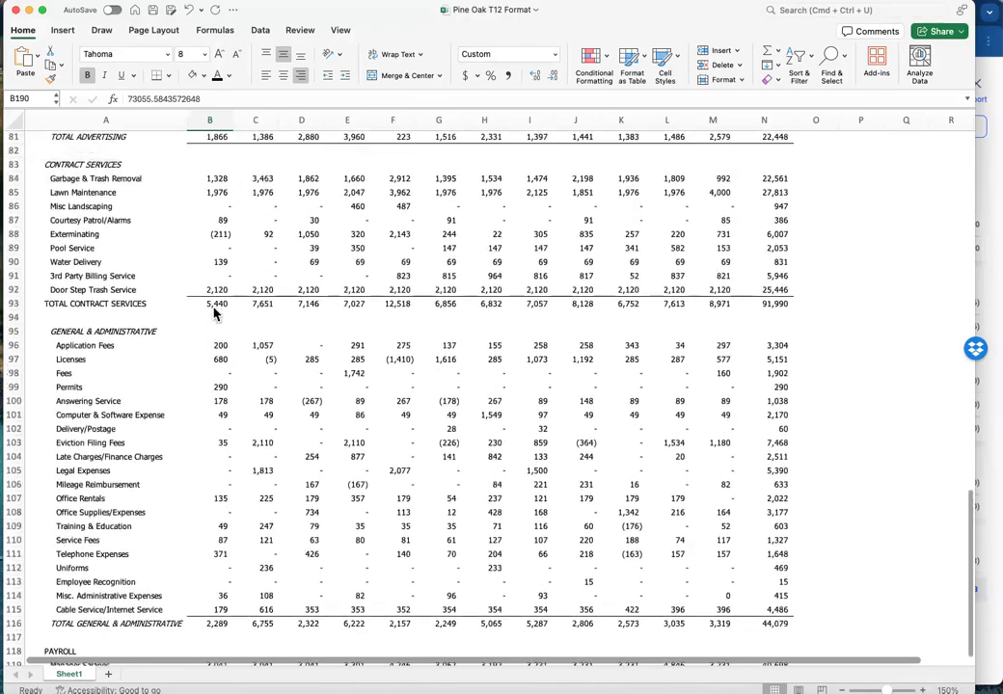
scroll(214, 311, "up", 3)
left_click(213, 326)
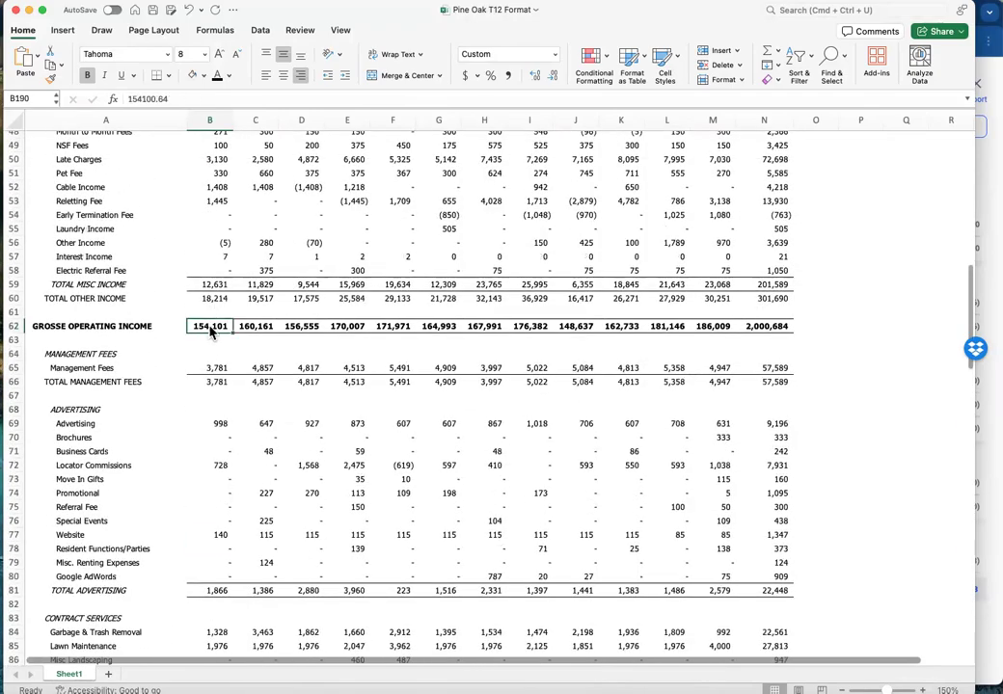
scroll(220, 334, "down", 20)
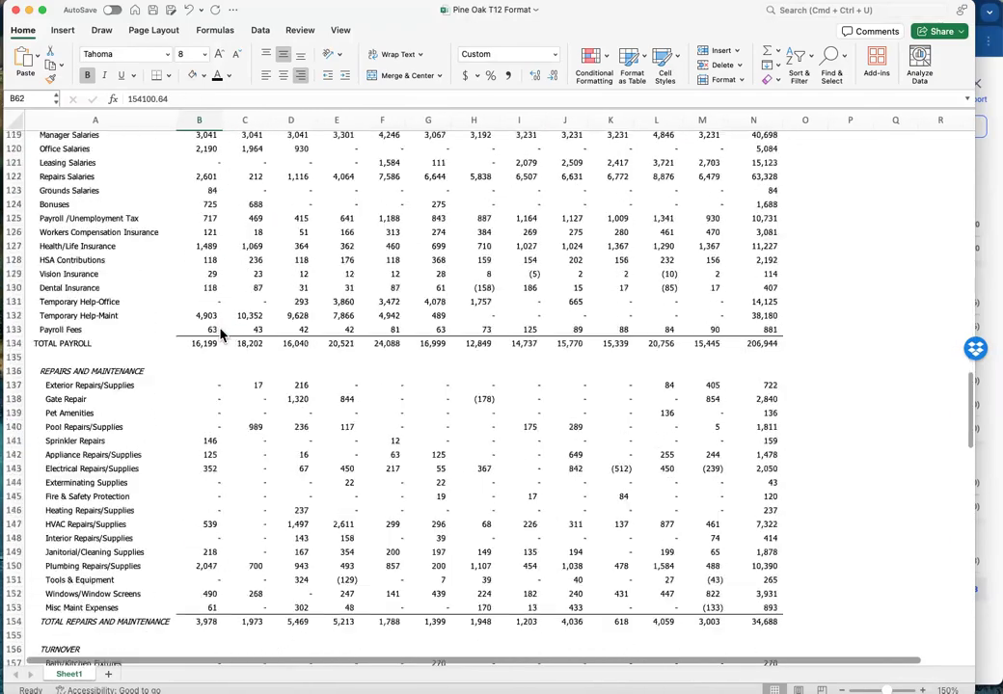
scroll(220, 334, "up", 2)
left_click(202, 251)
left_click(206, 279)
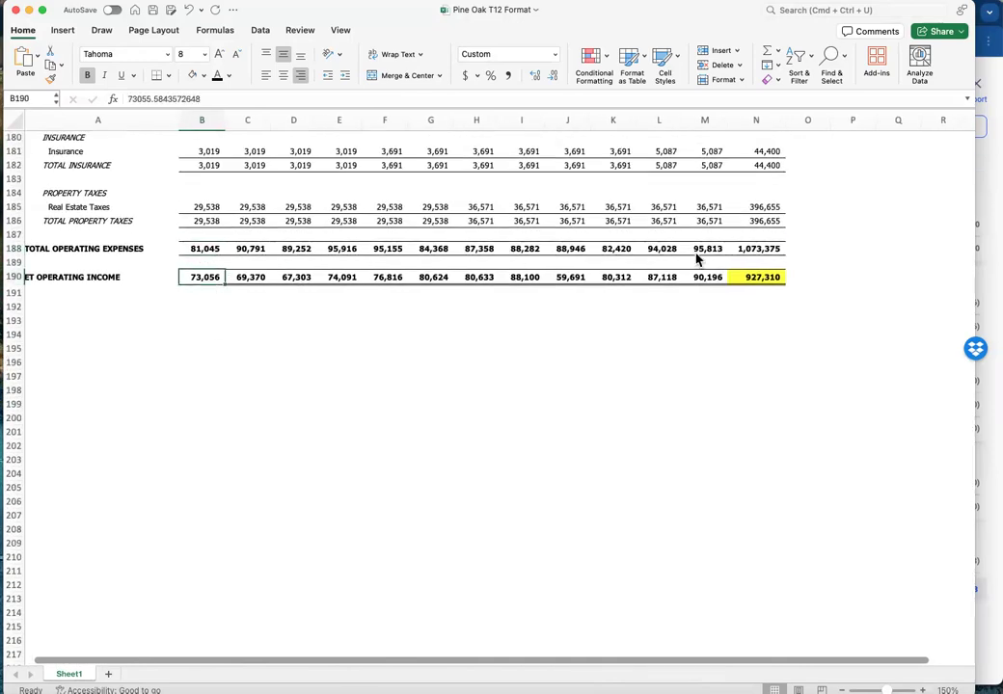
- Look back over the Pine Oak line items, then return to the T12 Parsing review in Real Estate Lab and view the months through Jun 2019
scroll(638, 295, "up", 2)
scroll(637, 299, "up", 20)
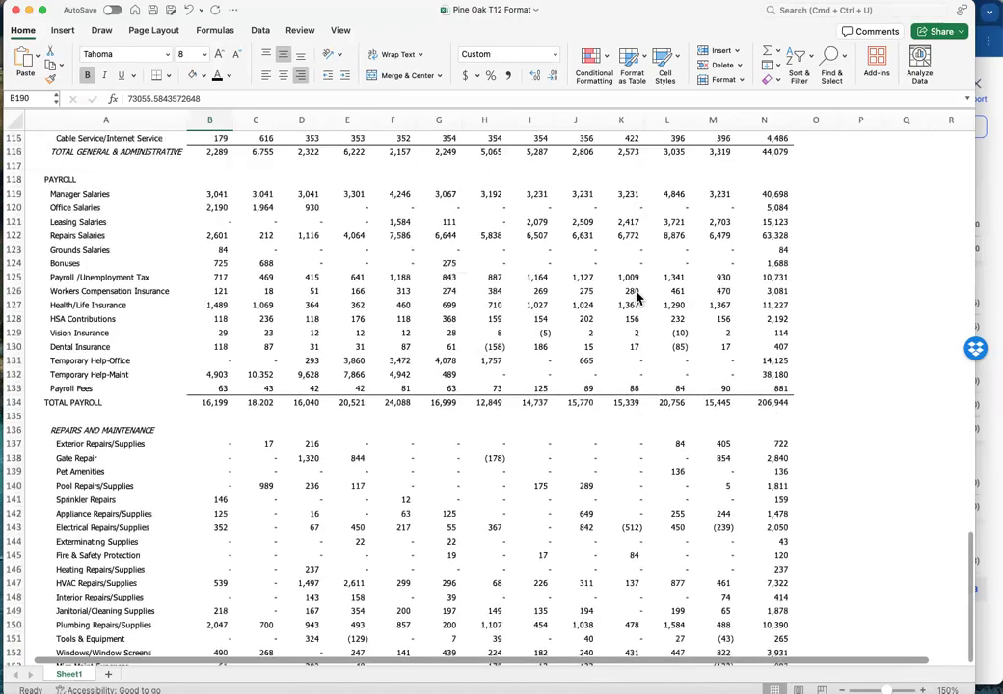
scroll(531, 376, "up", 16)
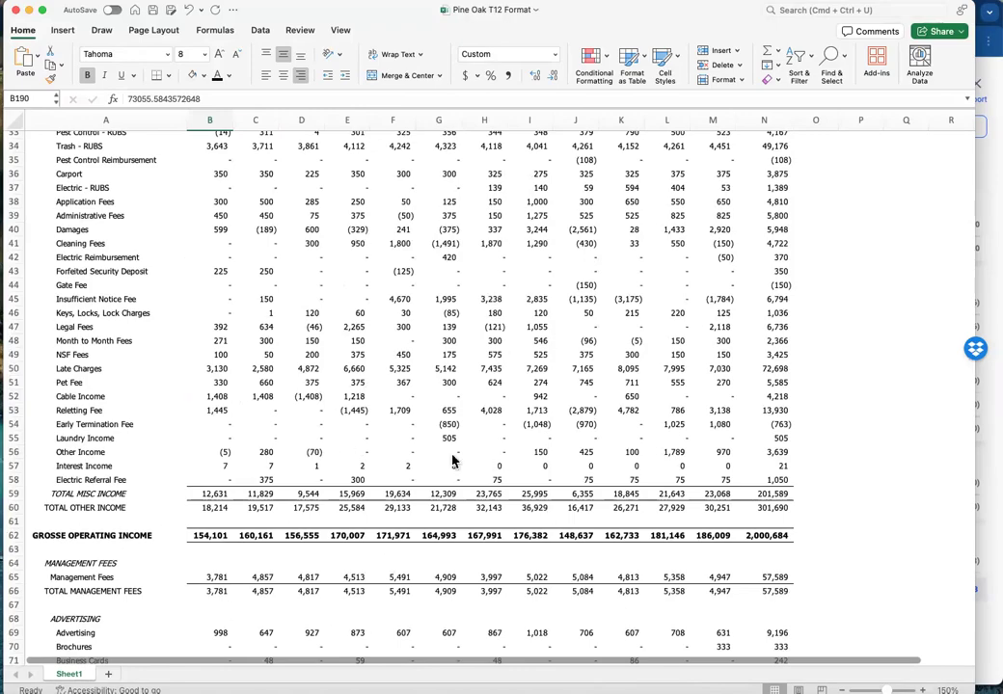
key("ctrl+Up")
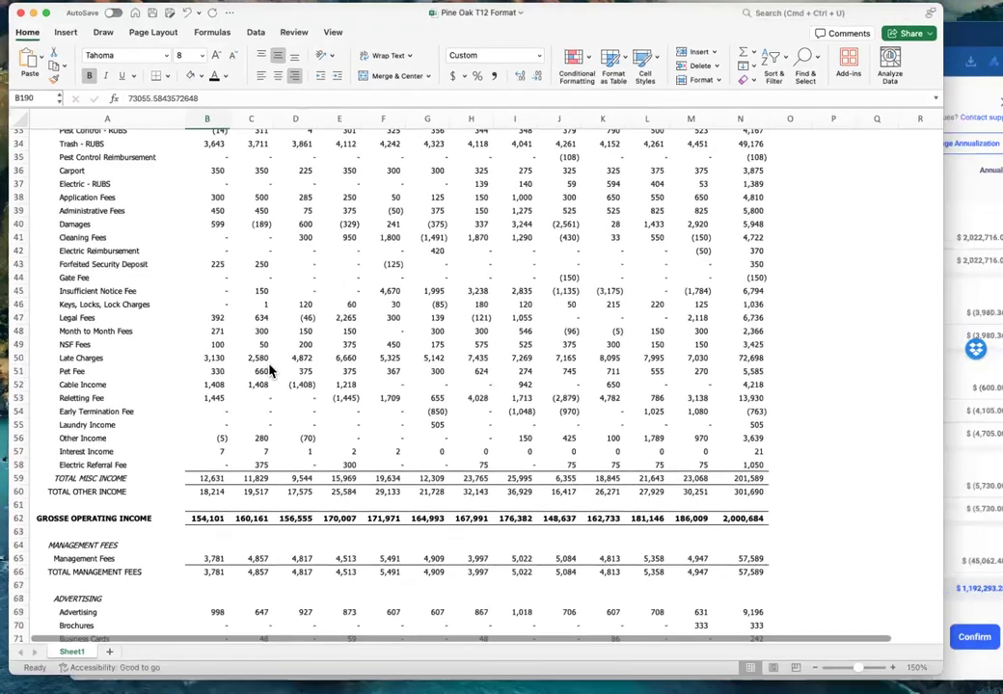
left_click(873, 374)
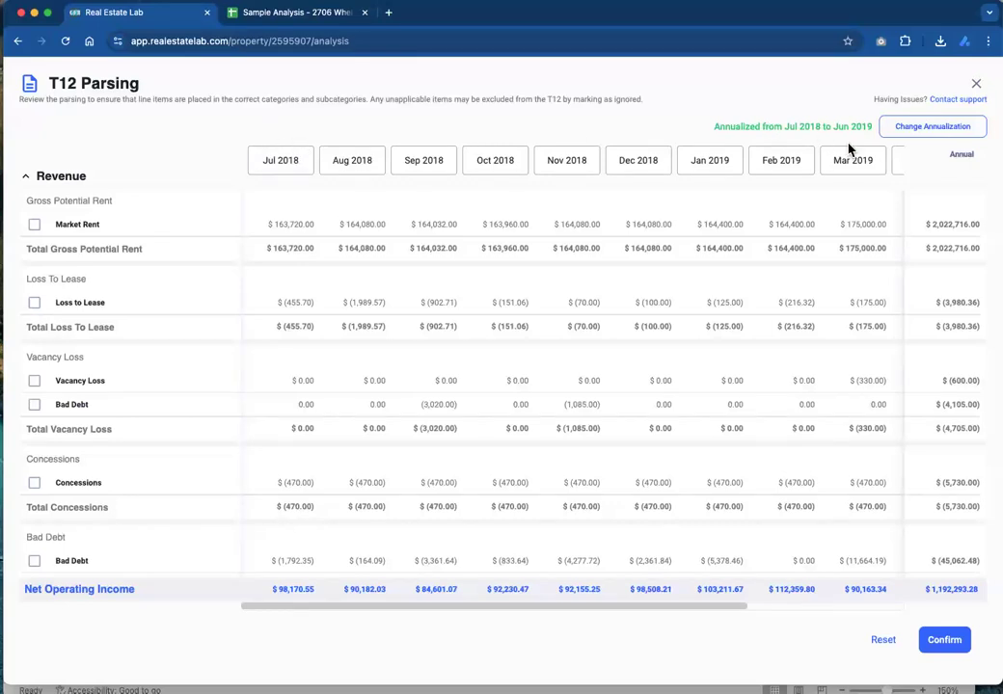
scroll(856, 160, "right", 5)
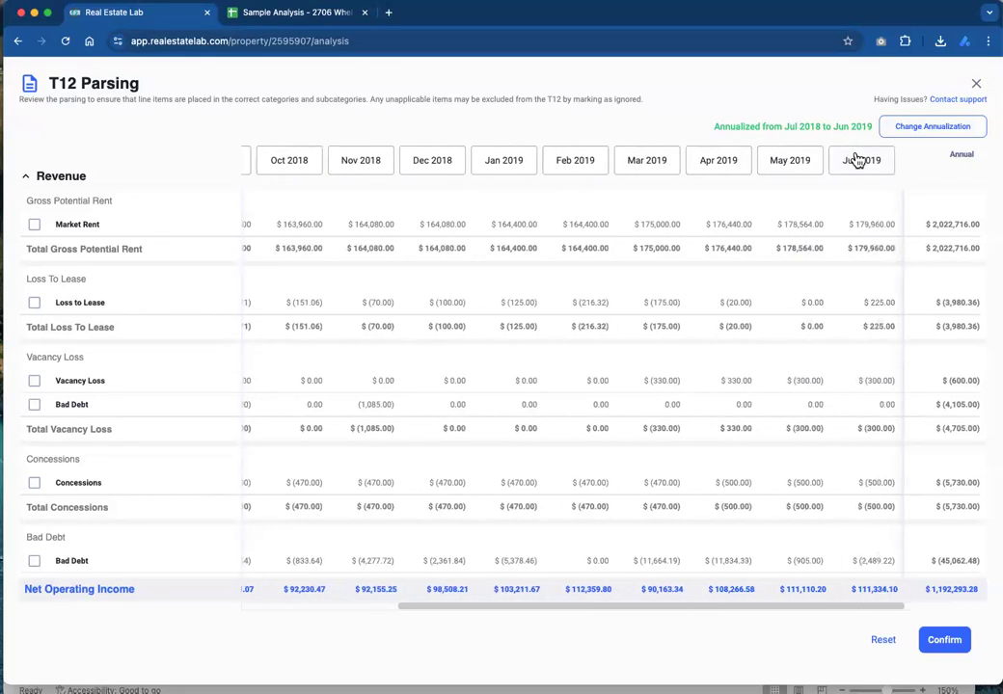
- Switch to the Sample Analysis pro forma, highlight the T-12 column, and select the T-12 and Year 1 Net Operating Income cells
left_click(263, 11)
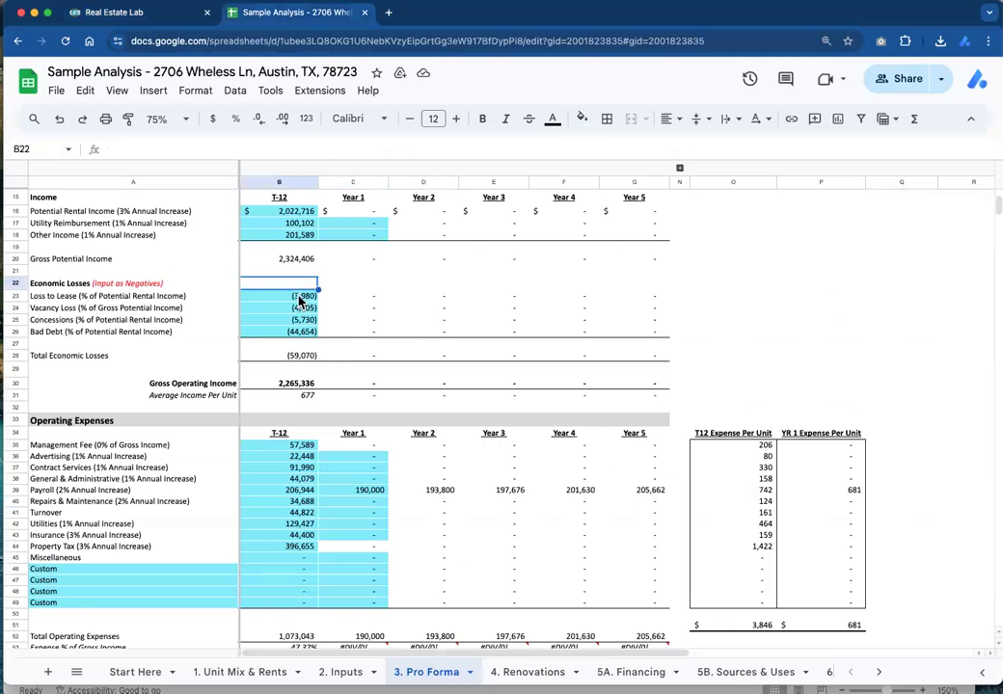
left_click(278, 181)
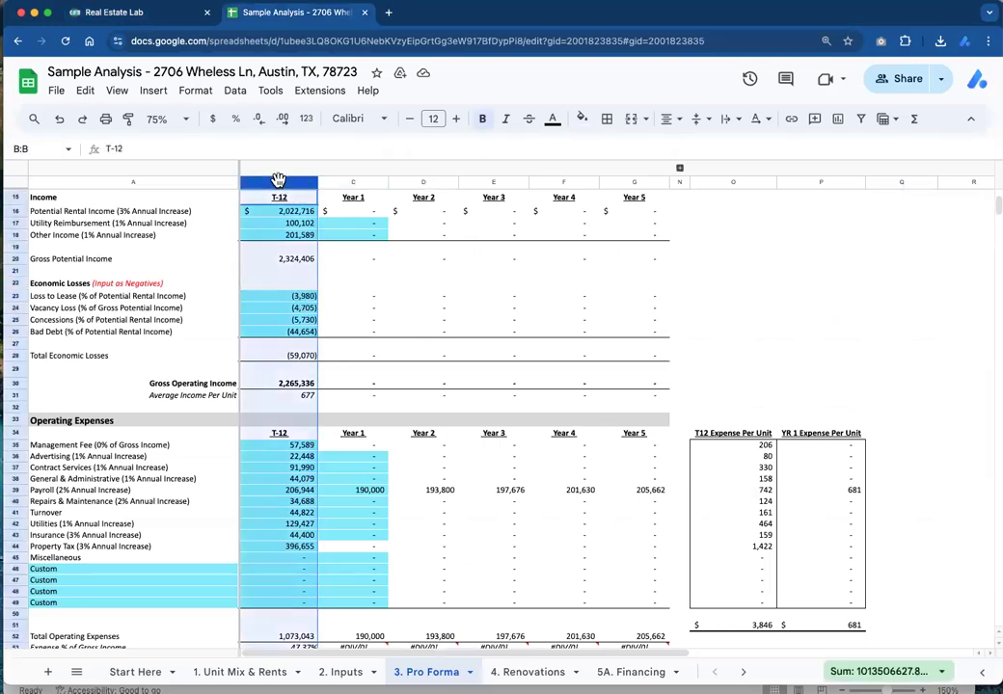
scroll(324, 549, "down", 5)
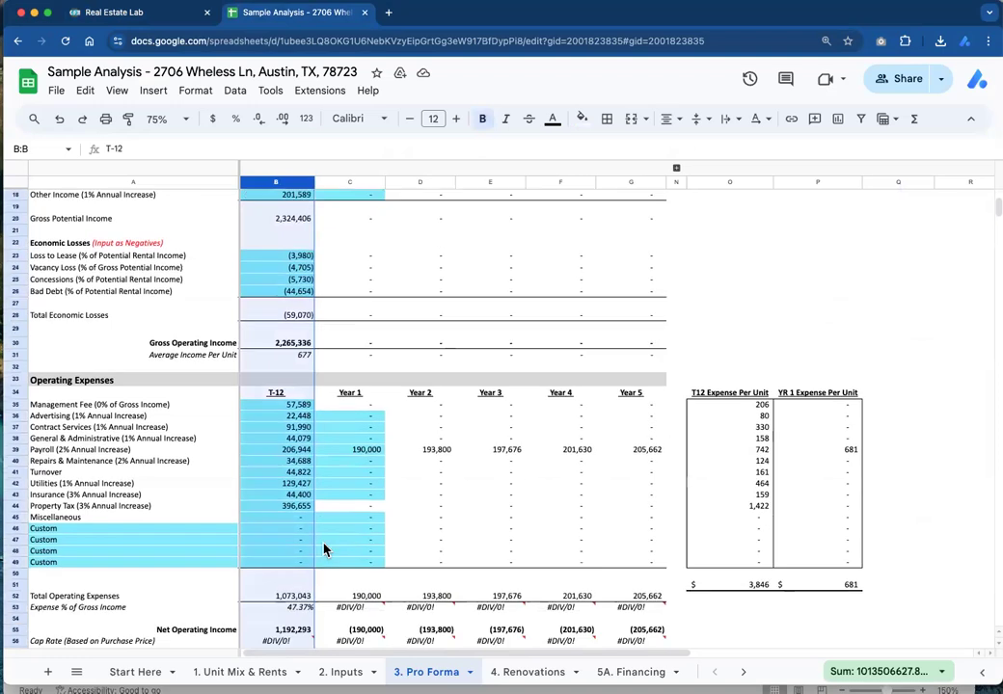
left_click(277, 550)
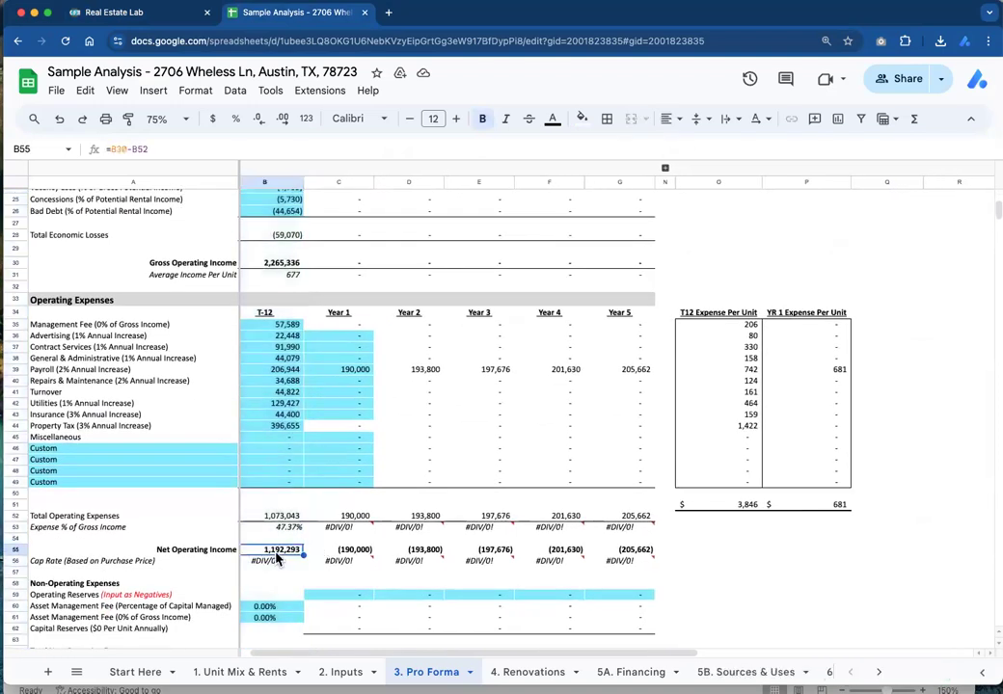
left_click(339, 548)
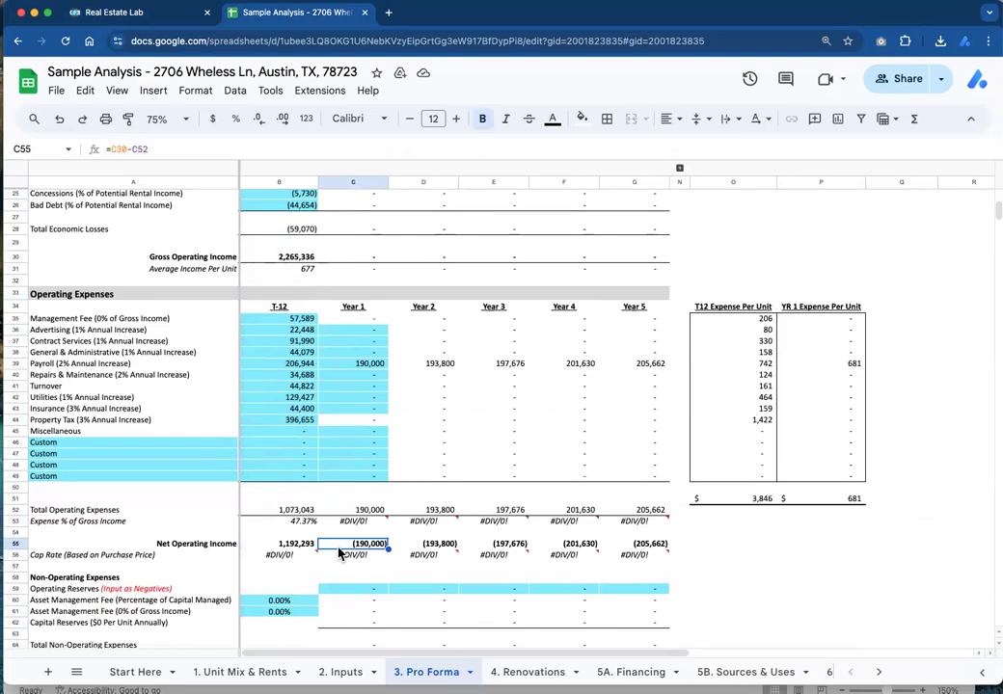
- Return to the T12 Parsing review and examine the revenue line items and monthly Net Operating Income from Jul 2018 to Jun 2019
left_click(124, 13)
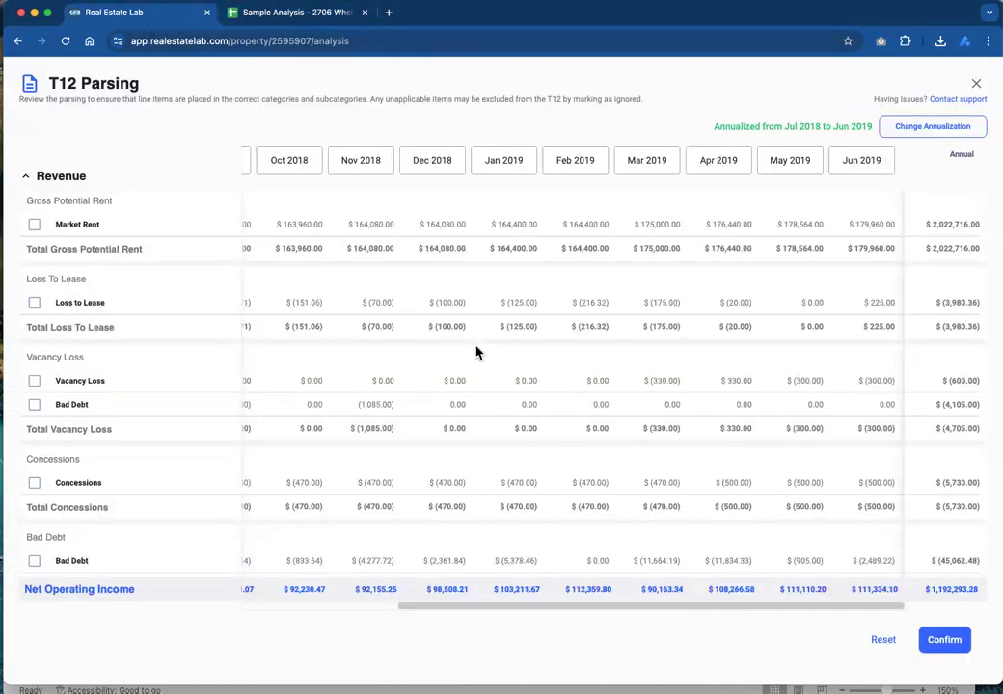
scroll(476, 353, "left", 5)
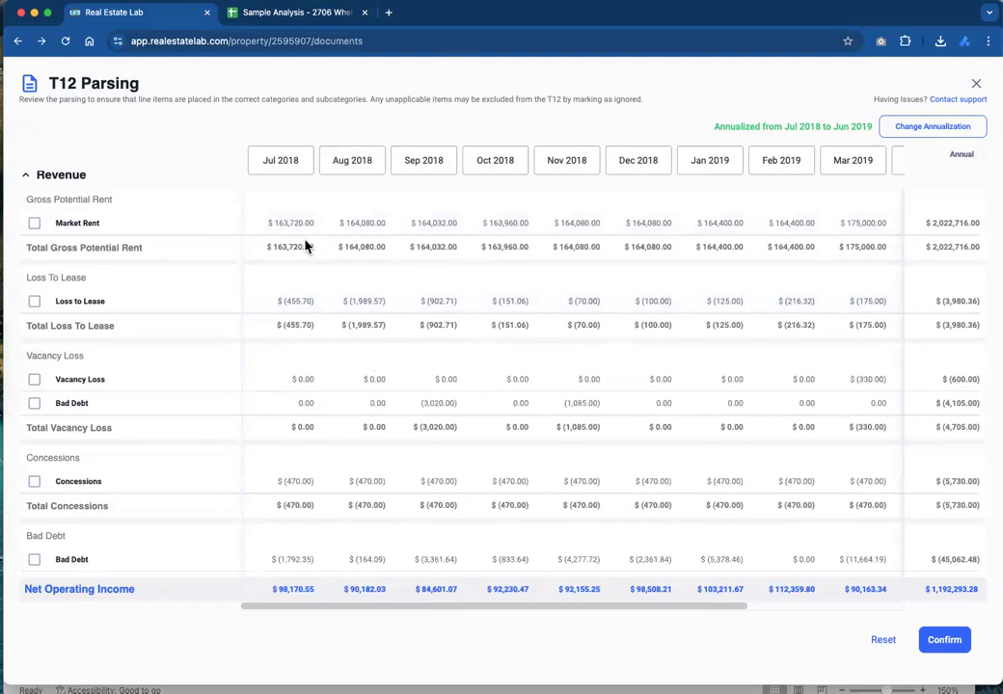
scroll(334, 296, "down", 5)
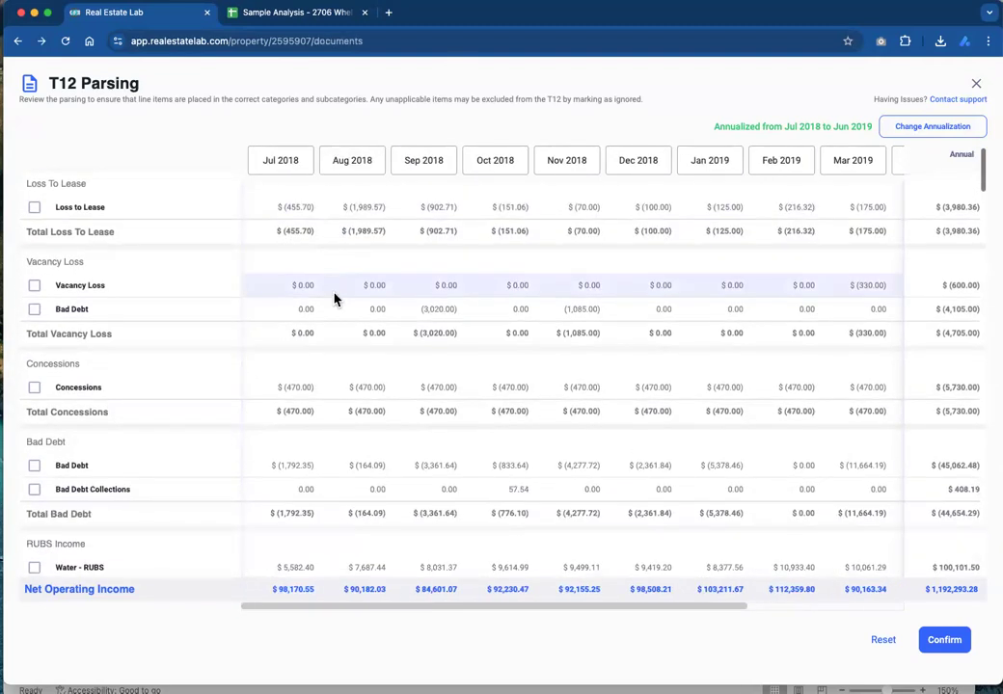
scroll(332, 291, "down", 10)
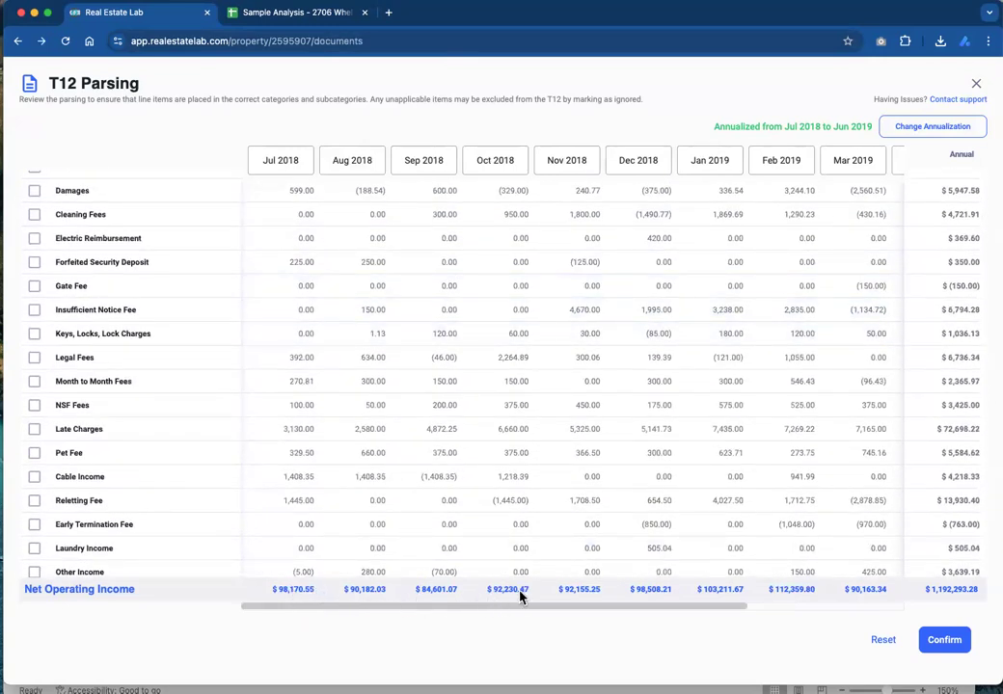
scroll(610, 570, "right", 5)
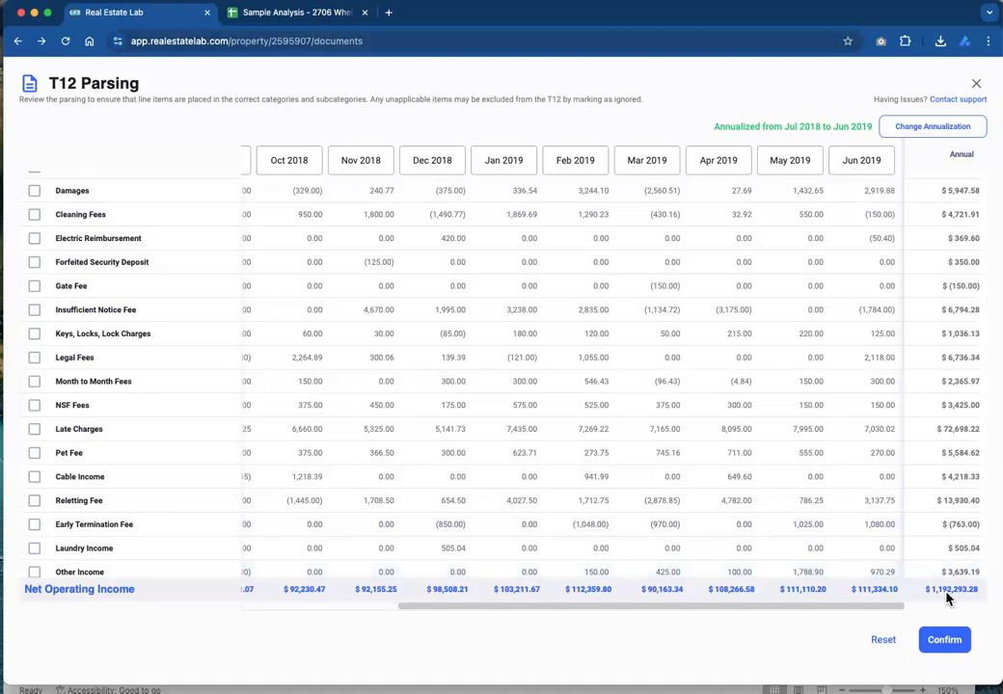
scroll(647, 544, "left", 5)
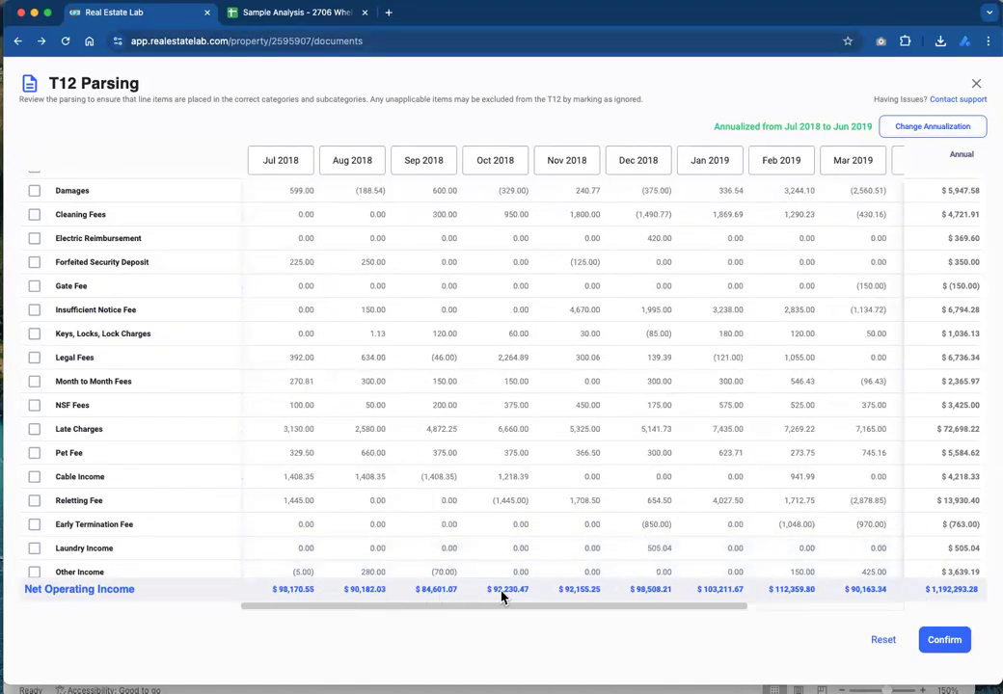
scroll(662, 555, "right", 4)
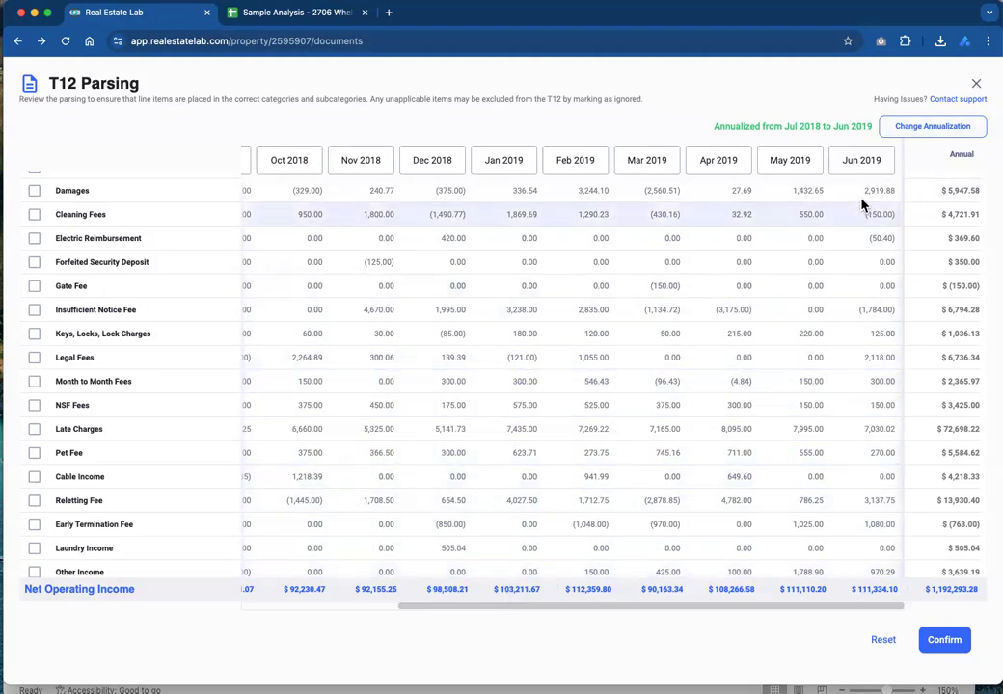
- Change the T12 annualization range to Apr 2019 through Jun 2019 and review the monthly columns
left_click(916, 126)
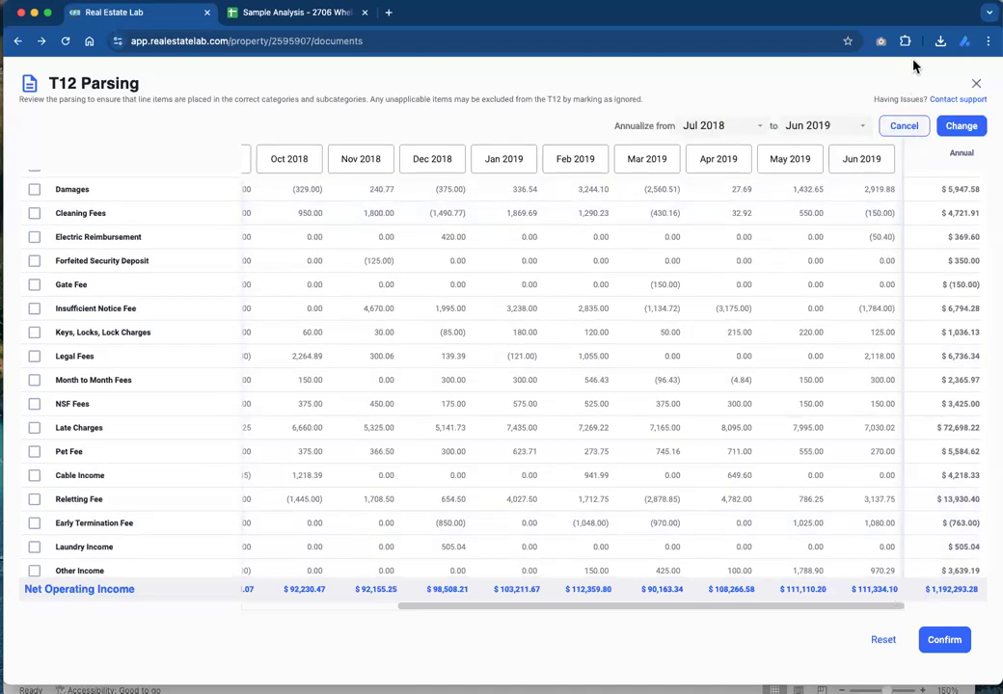
left_click(903, 126)
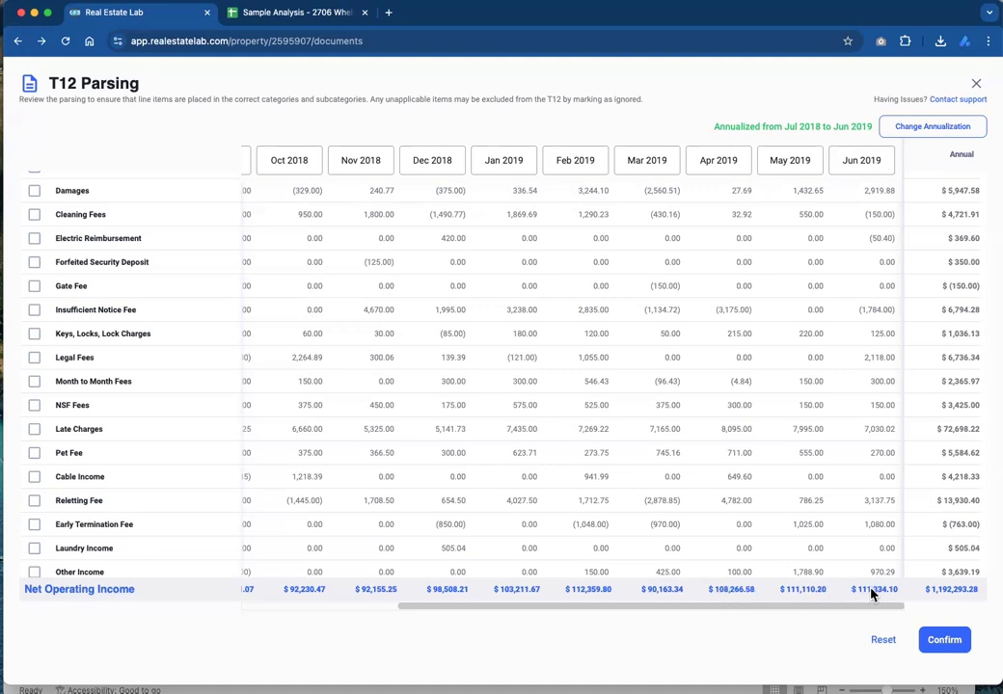
left_click(948, 128)
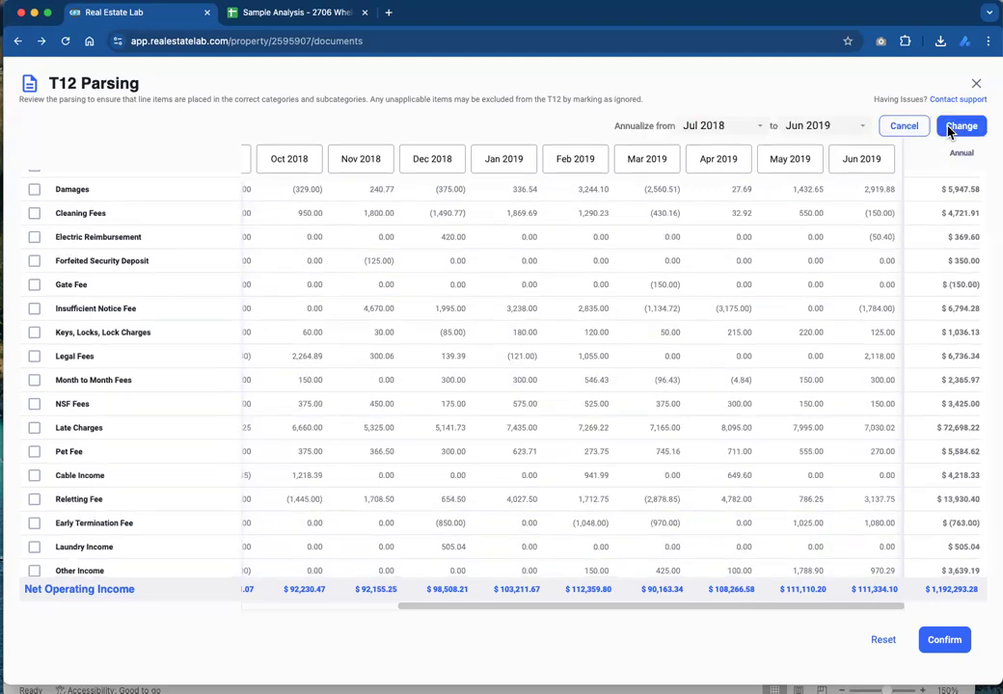
left_click(733, 129)
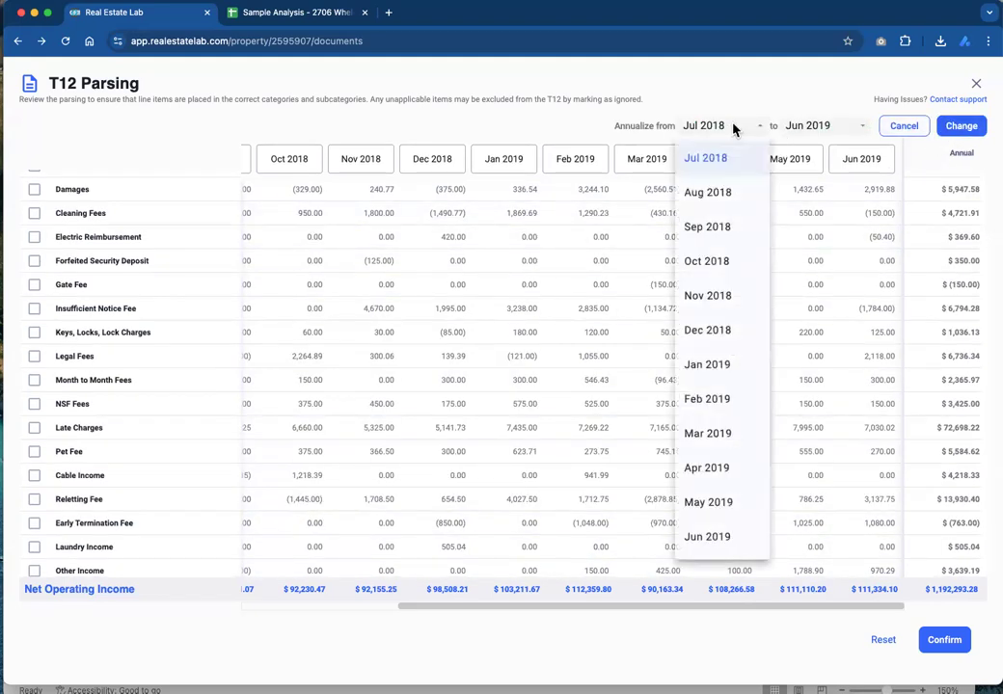
left_click(731, 473)
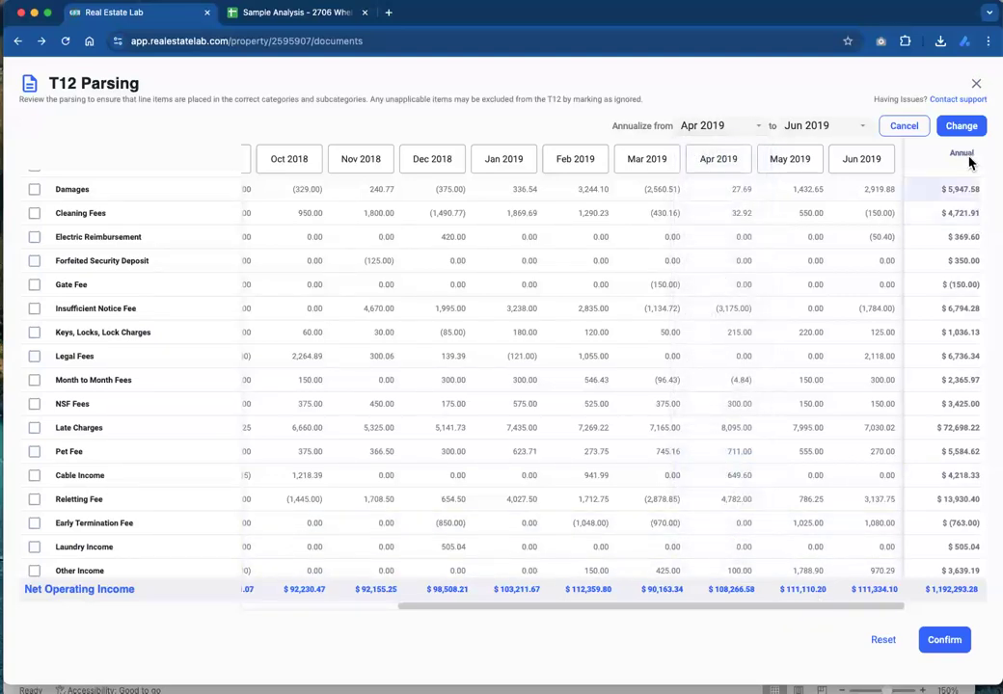
left_click(961, 126)
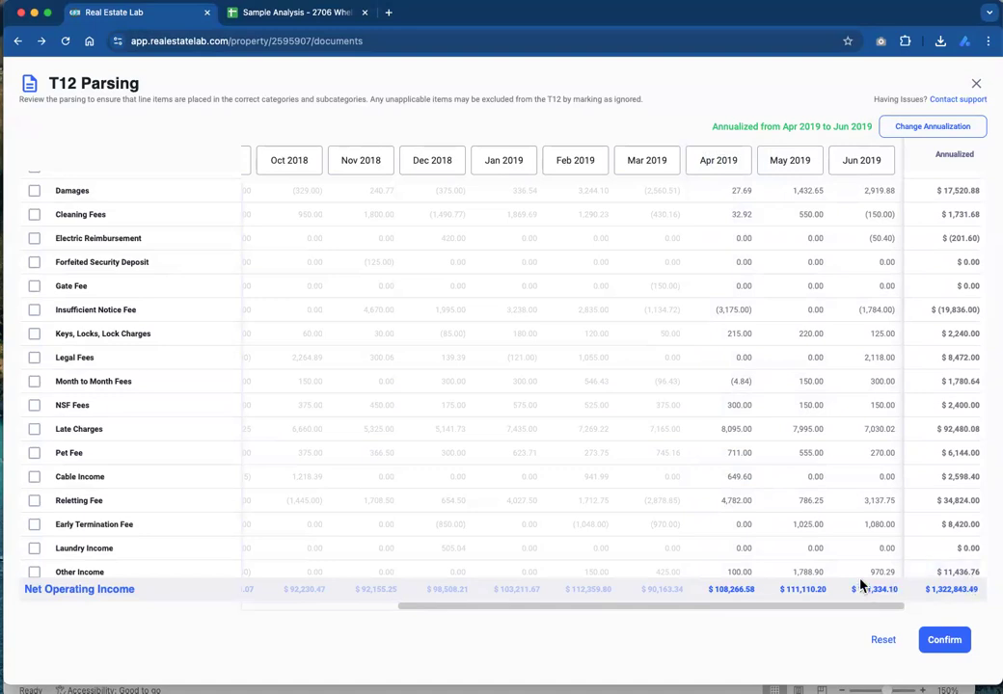
scroll(470, 364, "left", 5)
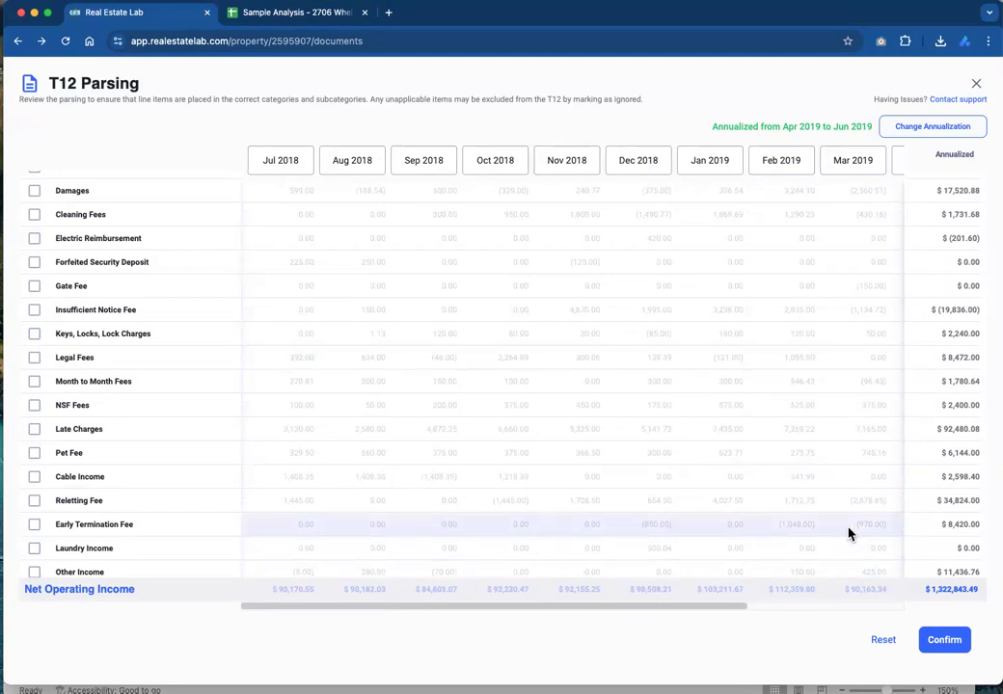
scroll(849, 532, "right", 5)
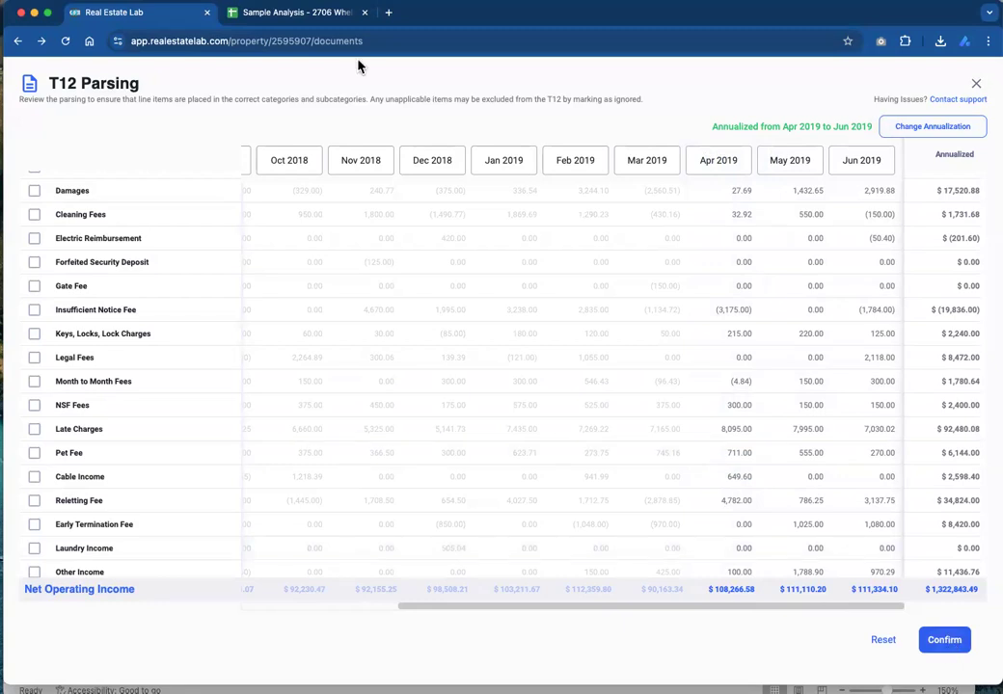
- Switch to the Sample Analysis pro forma, compare the T-12 and Year 1 Net Operating Income cells, and select the whole Year 1 column
left_click(318, 13)
scroll(282, 454, "down", 2)
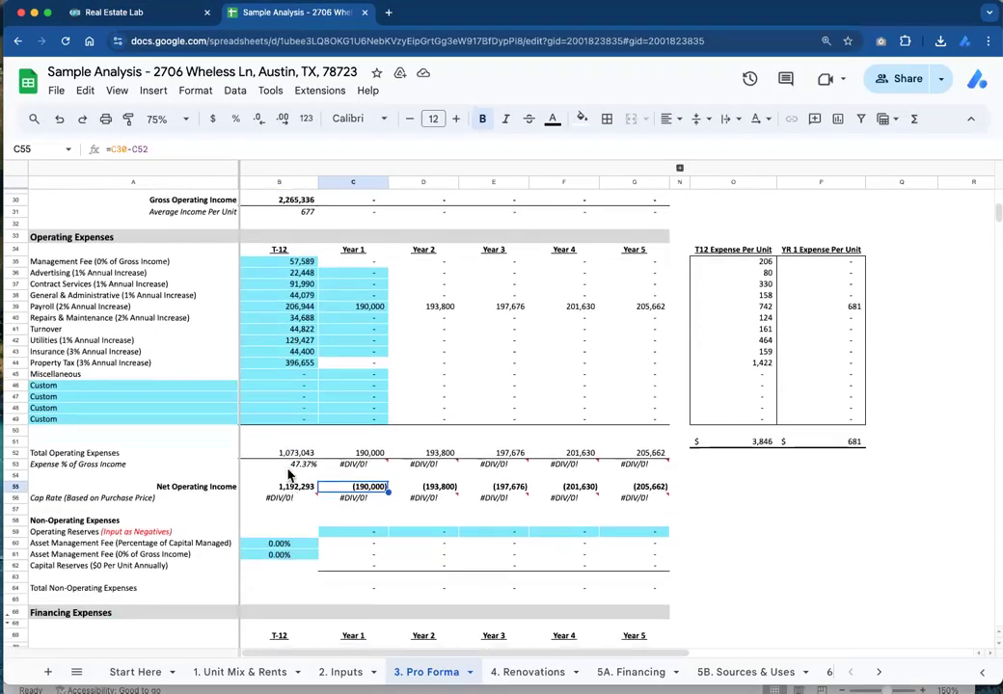
left_click(295, 488)
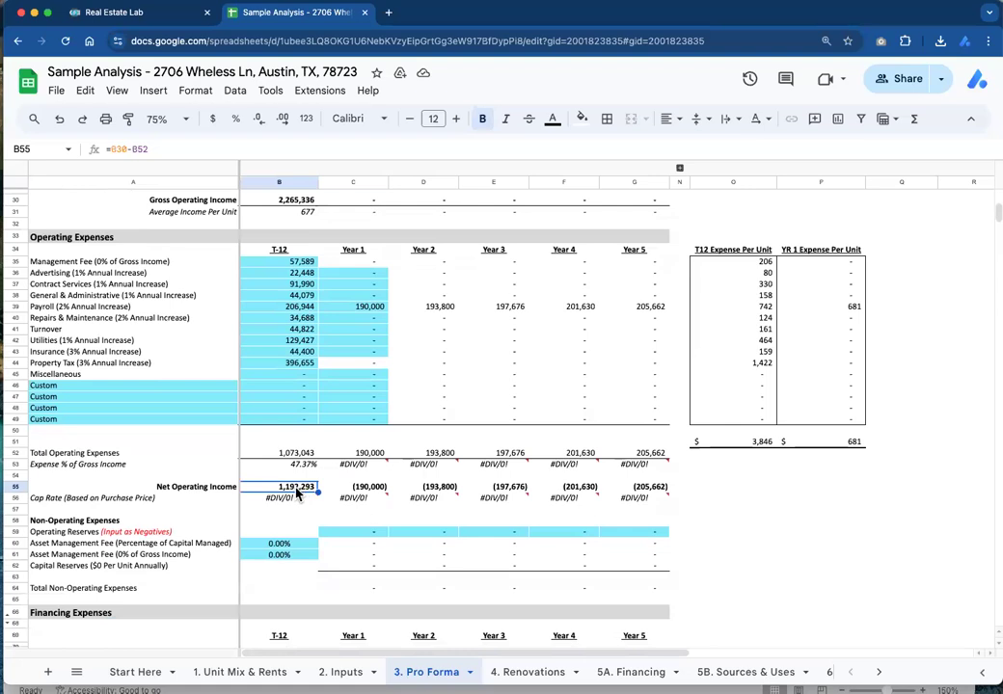
left_click(338, 489)
left_click(278, 492)
left_click(351, 181)
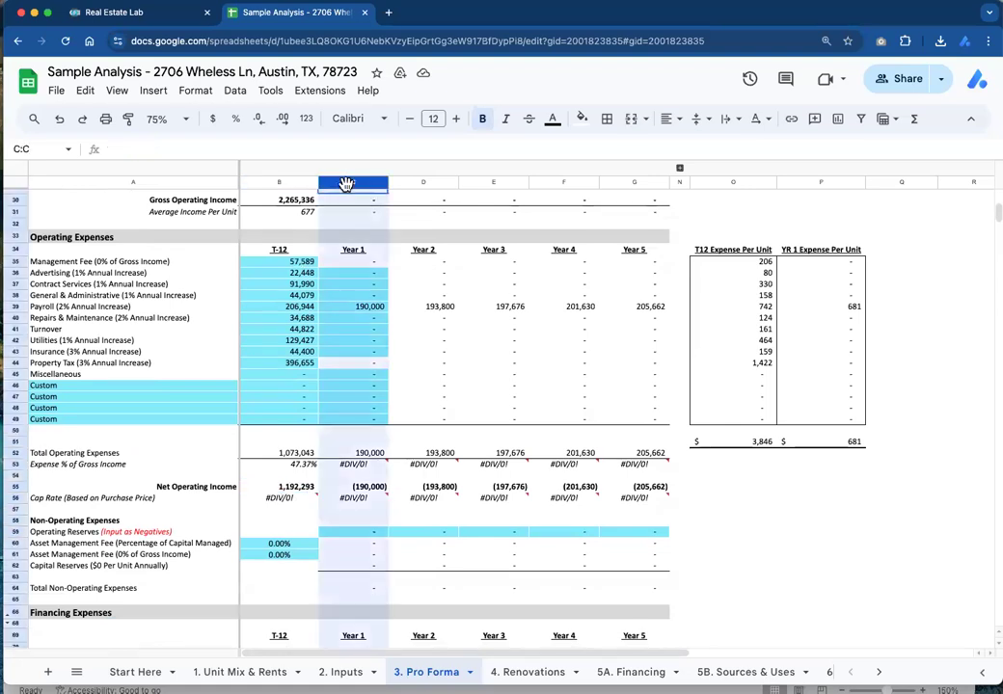
- Select the T-12 and Year 1 Net Operating Income cells, and return to the T12 Parsing review to examine the income and expense rows
left_click(355, 253)
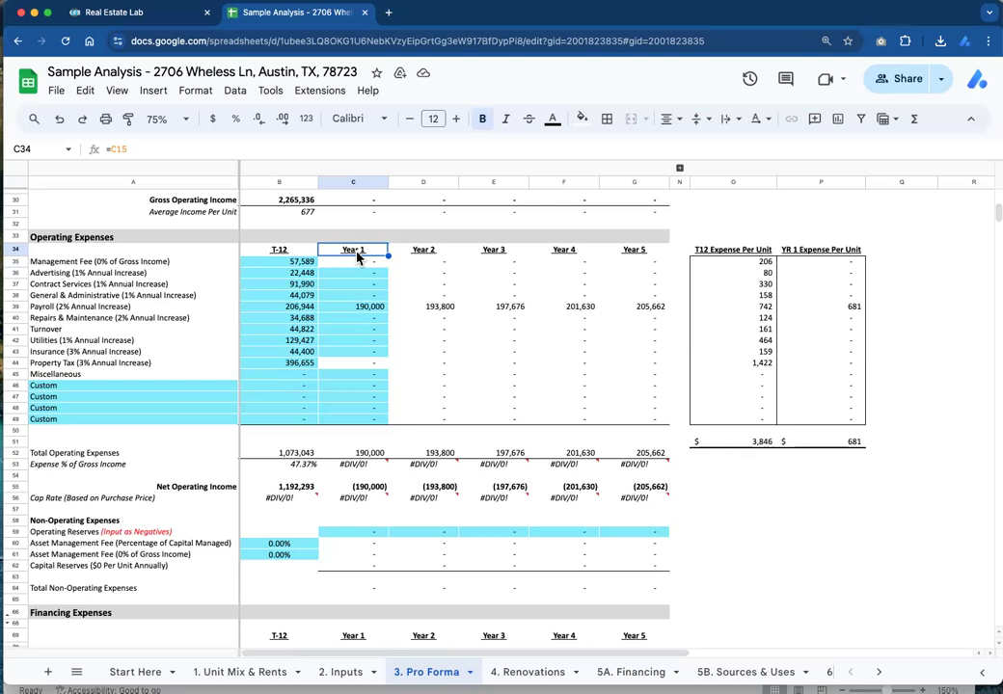
left_click_drag(298, 488, 403, 494)
left_click(173, 13)
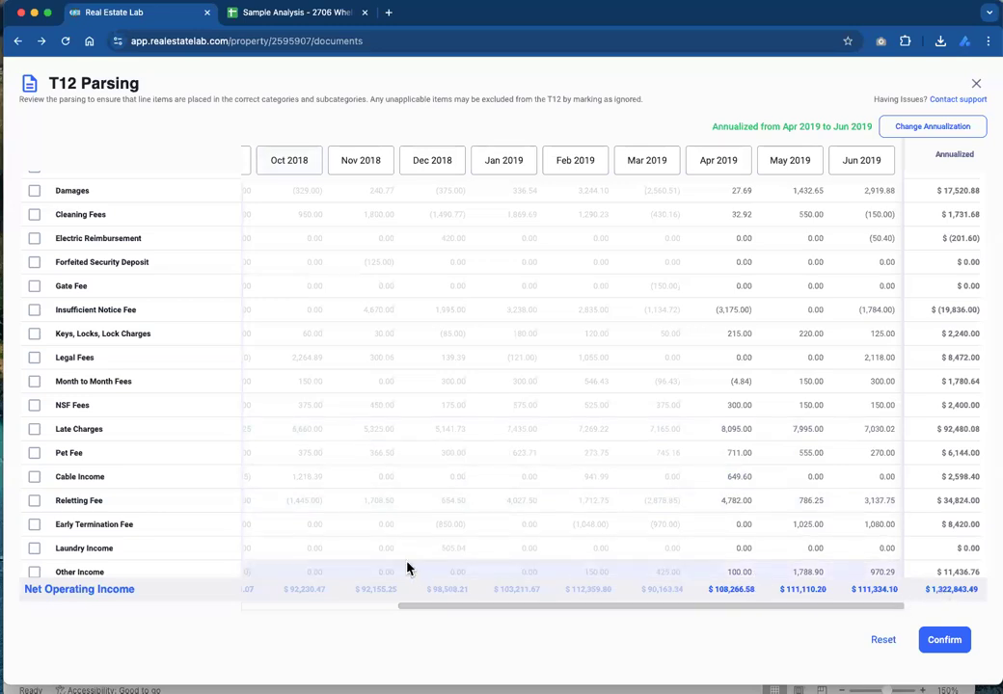
scroll(506, 395, "down", 2)
scroll(506, 394, "down", 1)
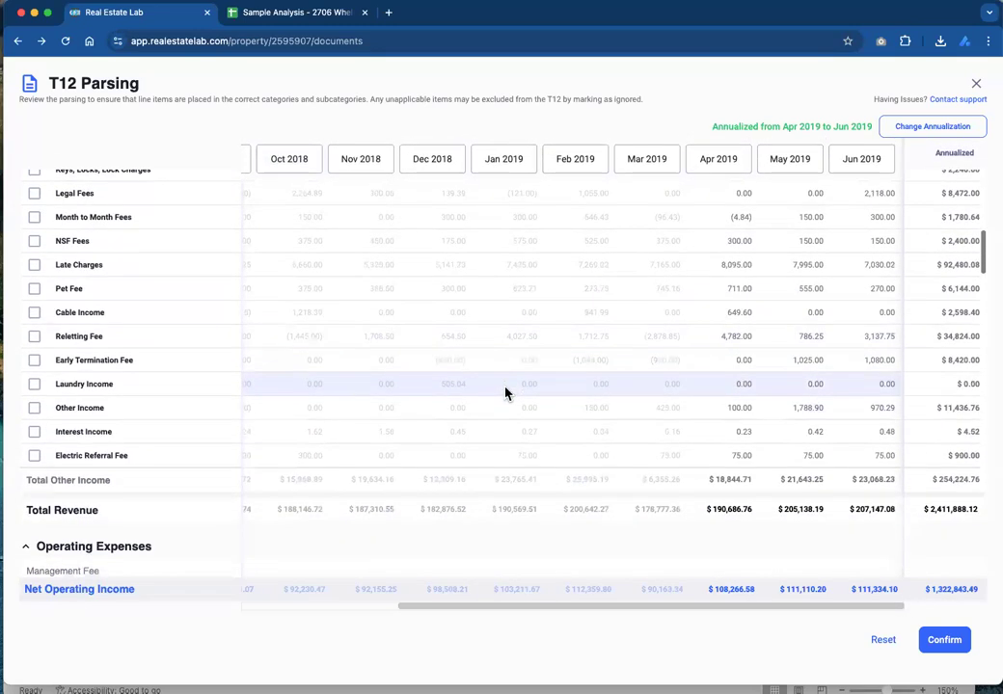
scroll(688, 285, "down", 3)
scroll(688, 284, "down", 3)
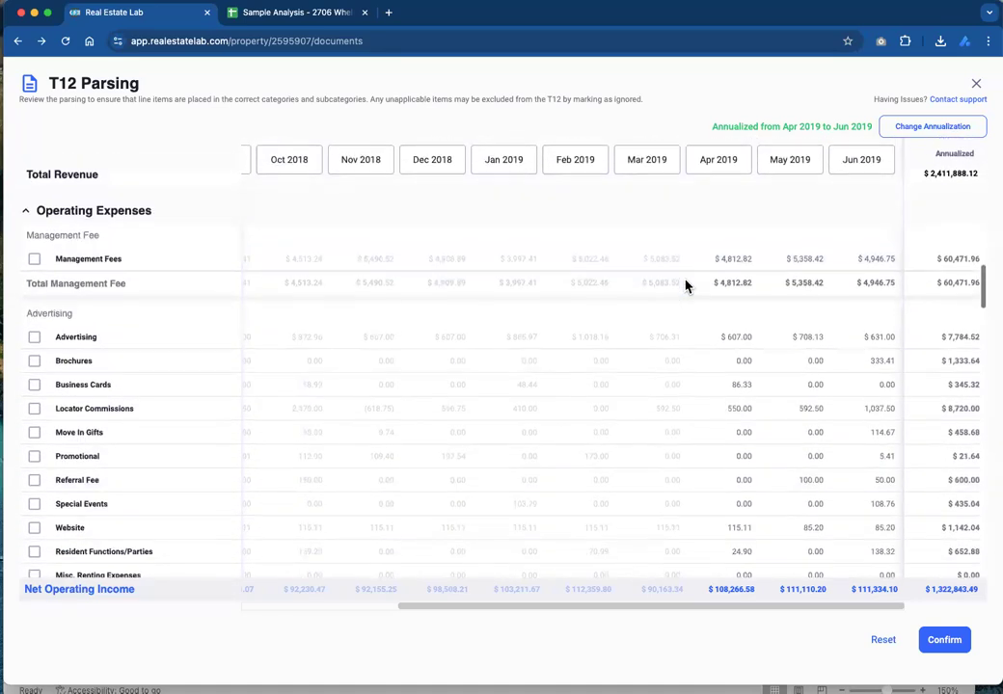
- Reset the T12 annualization range to Jul 2018 through Jun 2019 and close the range editor
left_click(925, 132)
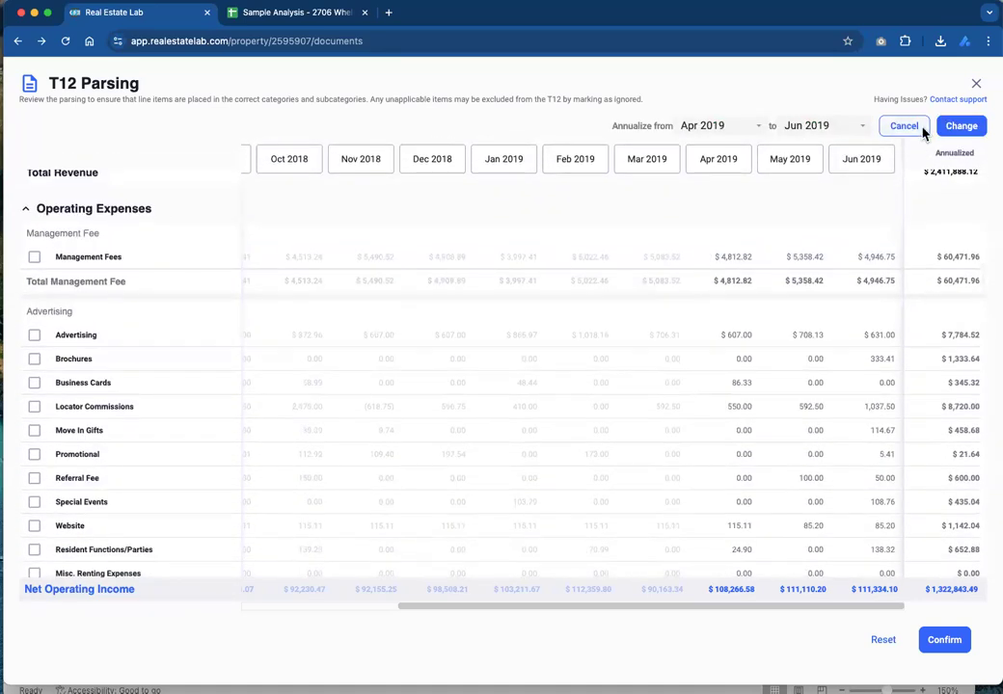
left_click(741, 124)
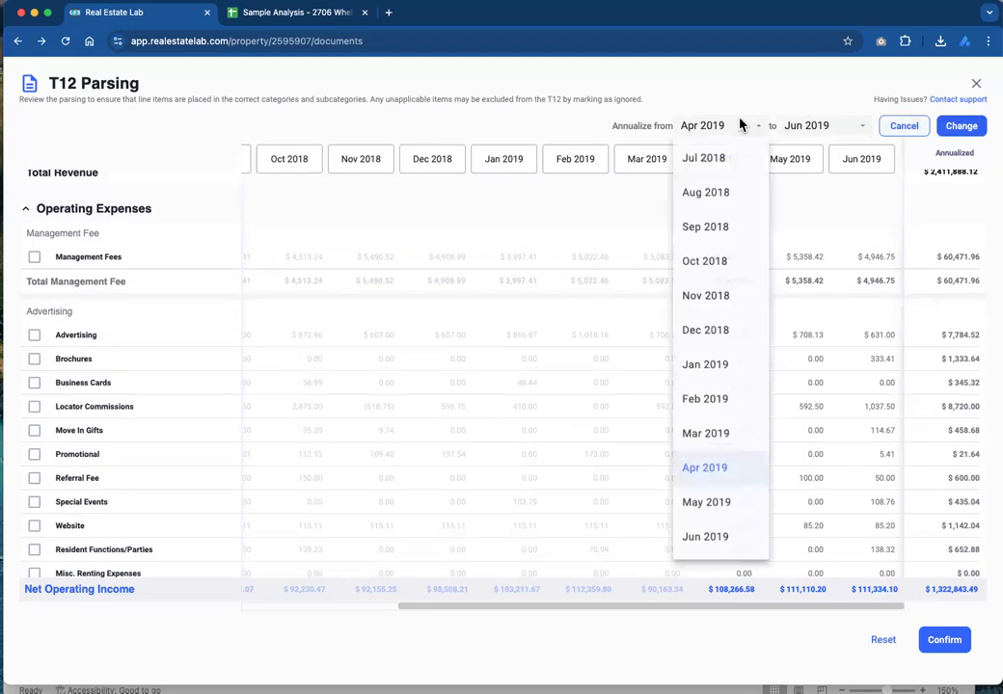
left_click(860, 649)
left_click(887, 644)
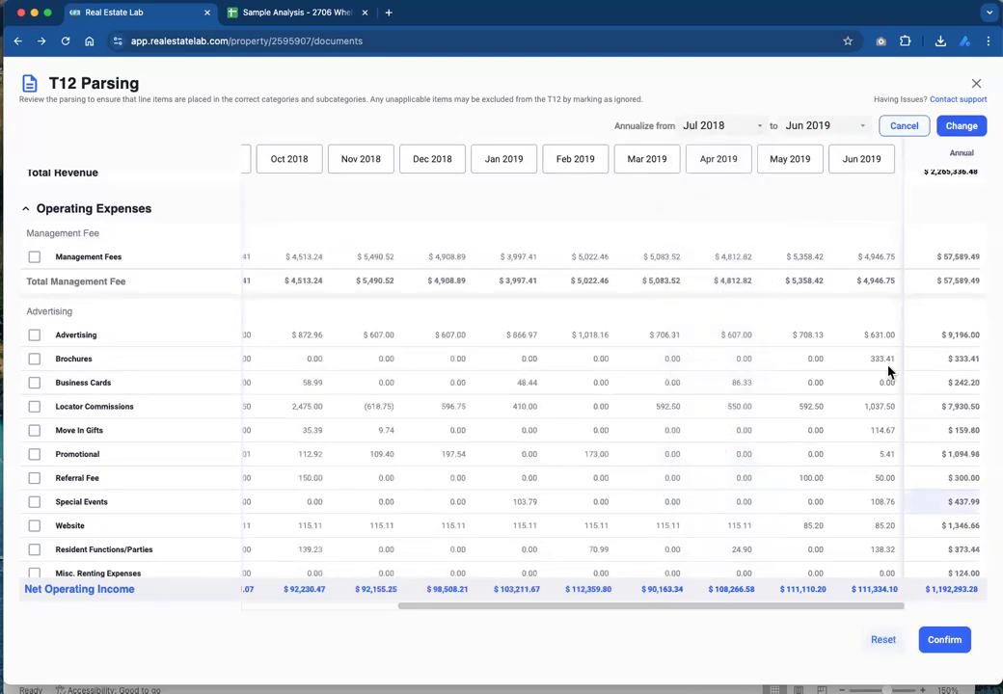
left_click(904, 122)
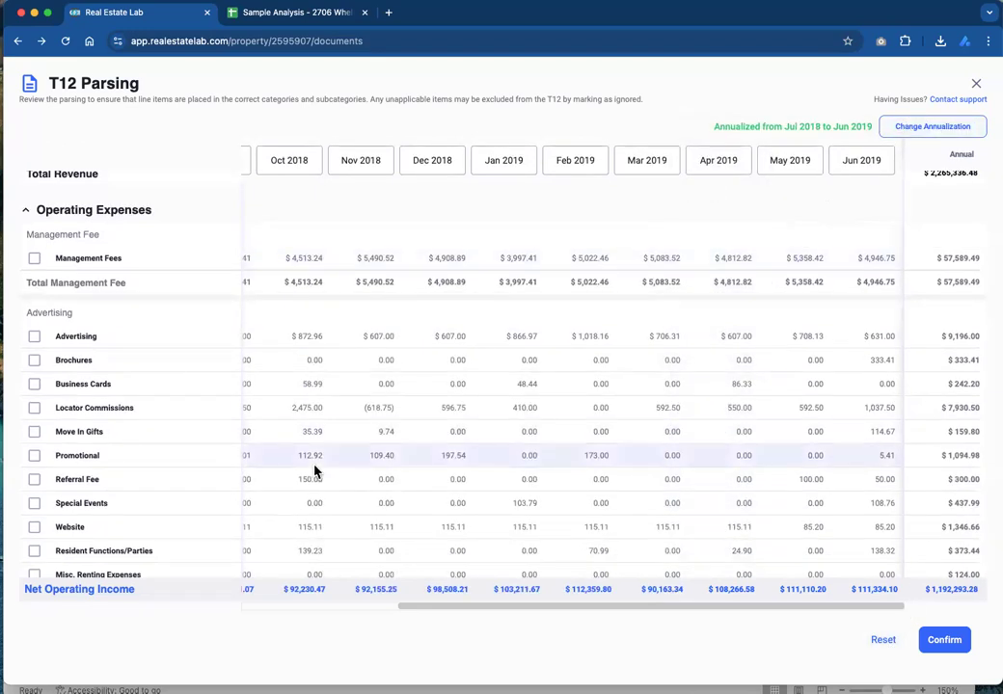
- Switch to the Pine Oak T12 Format workbook in Excel and select the Total Misc Income and Total Other Income labels
scroll(315, 469, "down", 3)
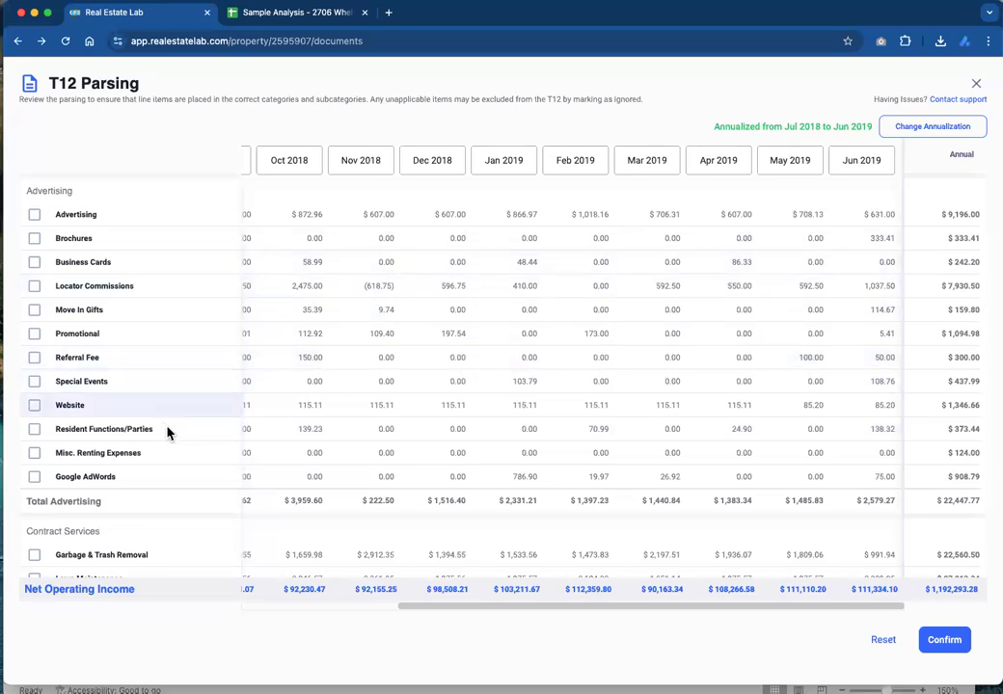
scroll(315, 441, "down", 3)
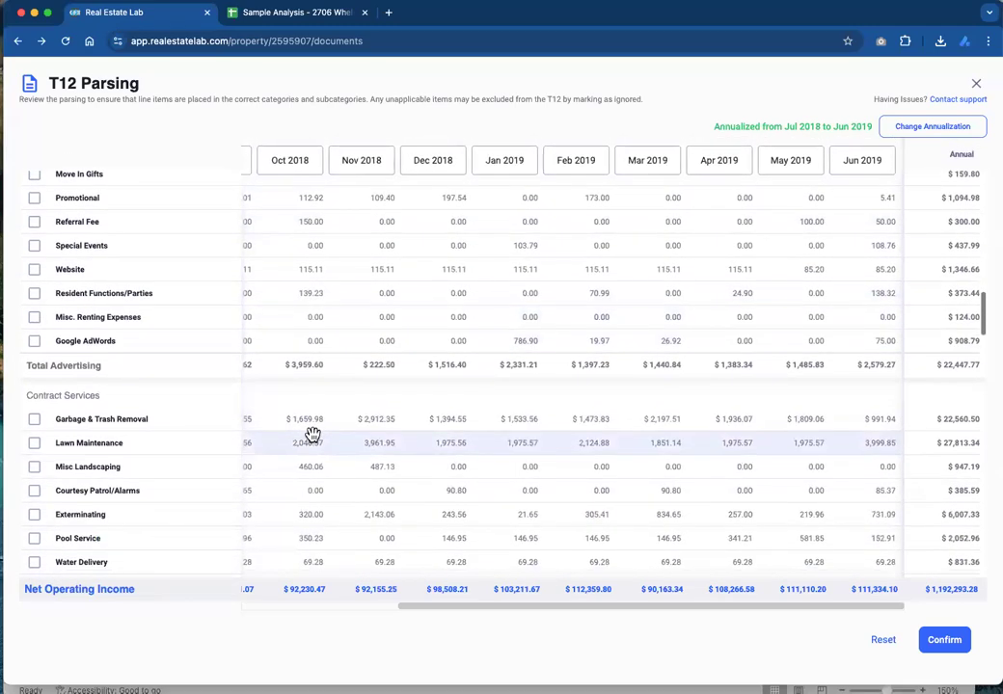
scroll(314, 441, "left", 3)
key("ctrl+Up")
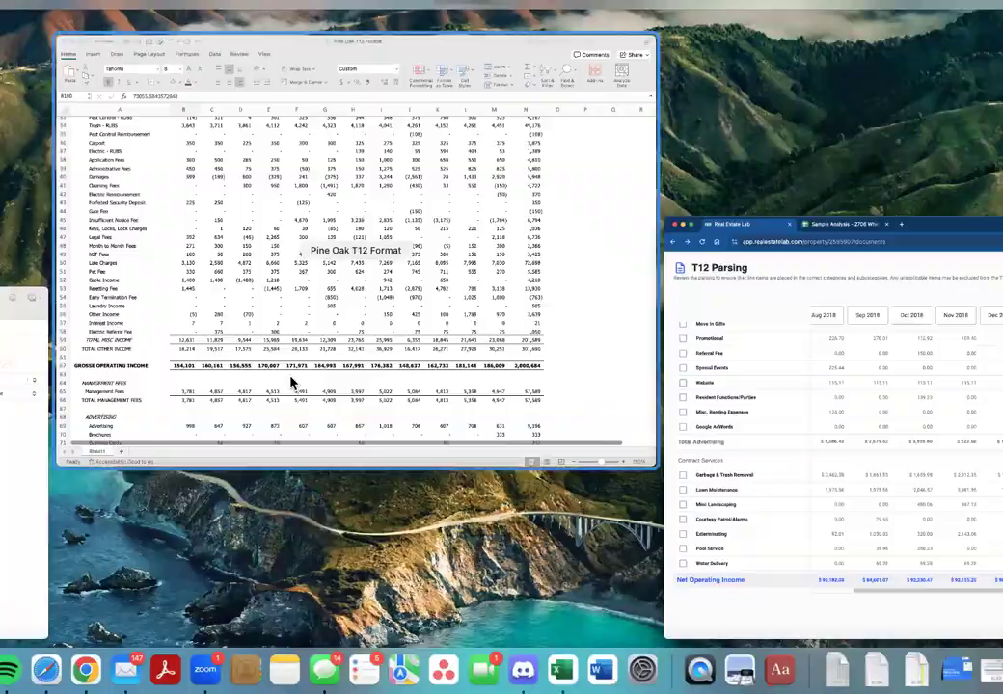
left_click(290, 384)
scroll(281, 396, "down", 3)
left_click(72, 381)
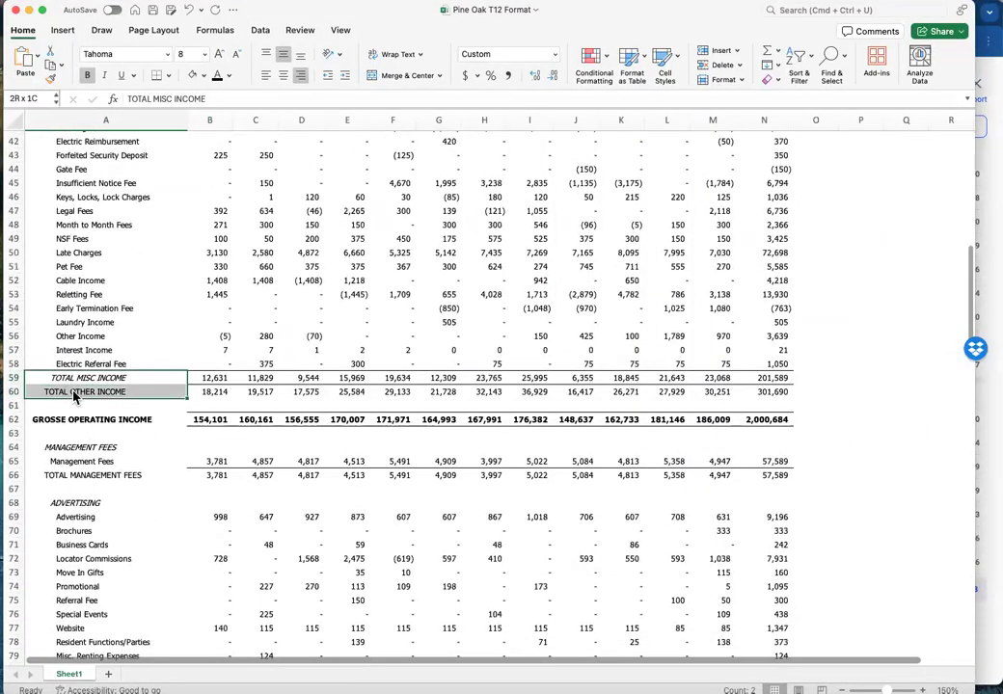
left_click_drag(63, 393, 111, 383)
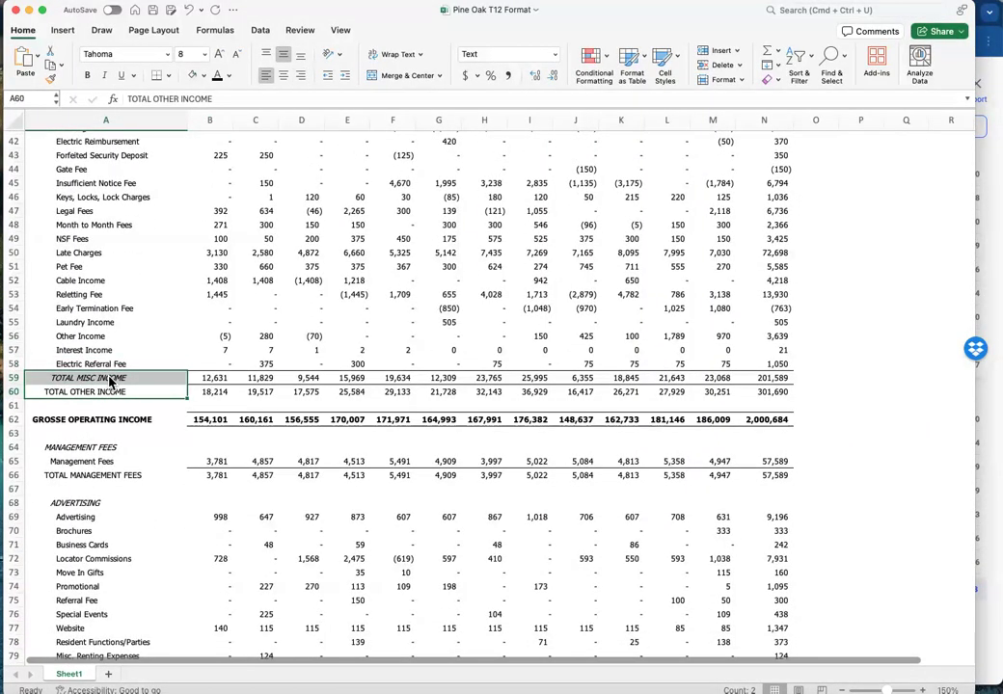
- Select the annual Net Operating Income total at the end of the Pine Oak T12 statement
scroll(697, 379, "down", 20)
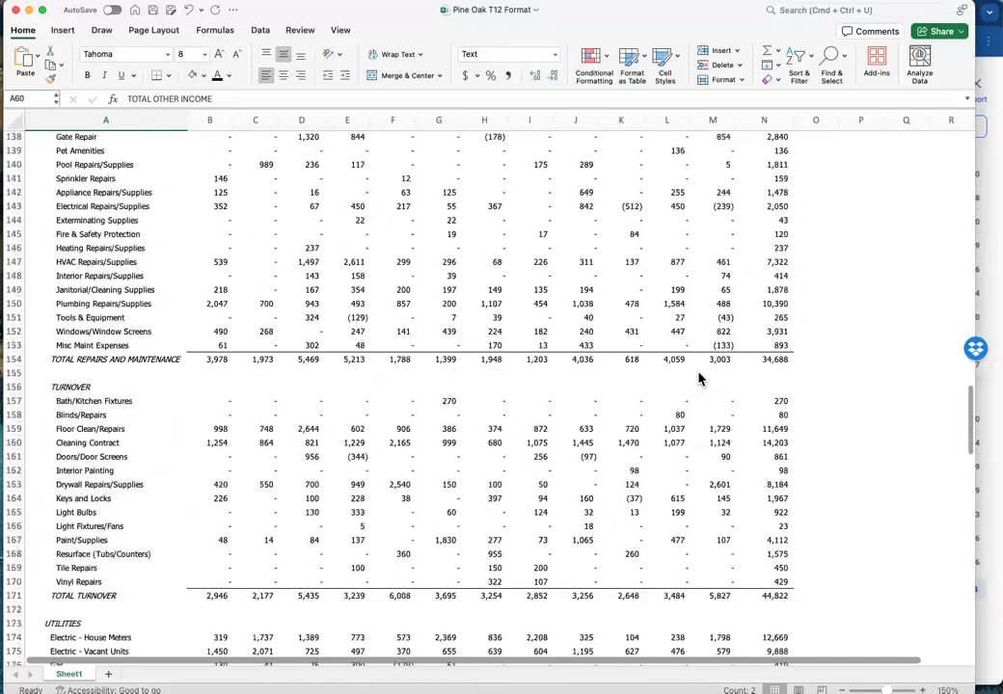
scroll(699, 379, "down", 1)
scroll(699, 379, "up", 1)
left_click(744, 297)
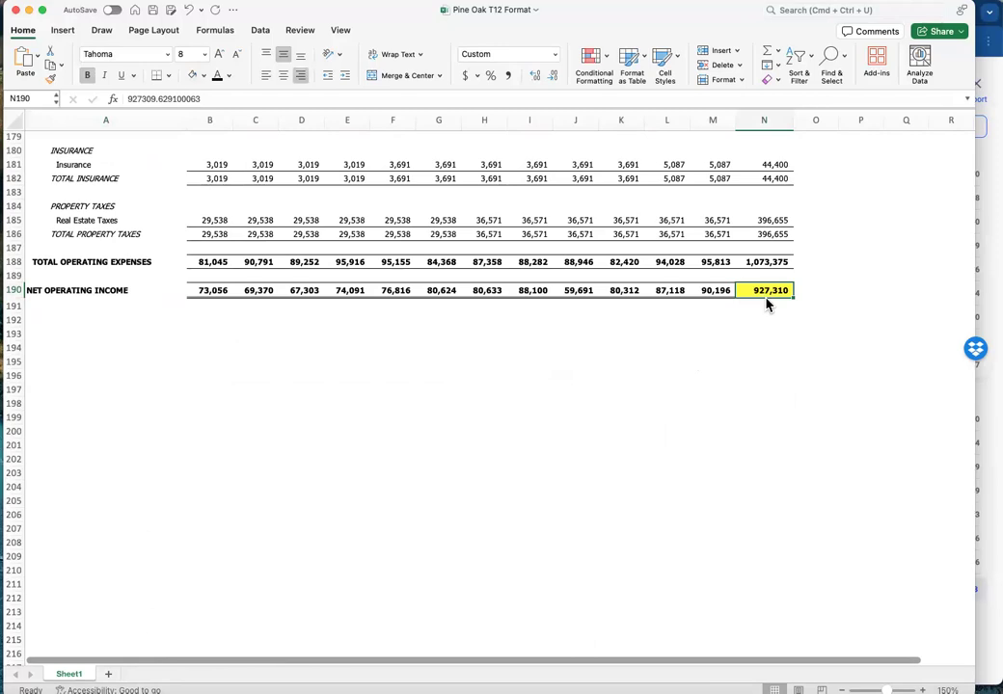
- Switch to Real Estate Lab's T12 Parsing review in the browser and examine the Total Operating Expenses and annual Net Operating Income
left_click(982, 270)
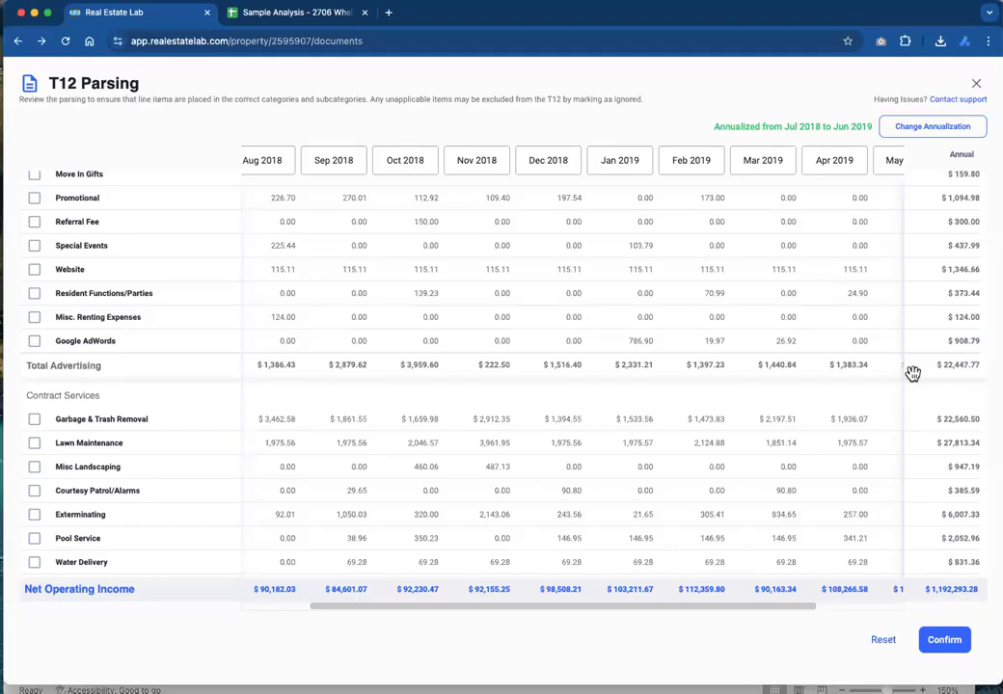
scroll(912, 374, "down", 20)
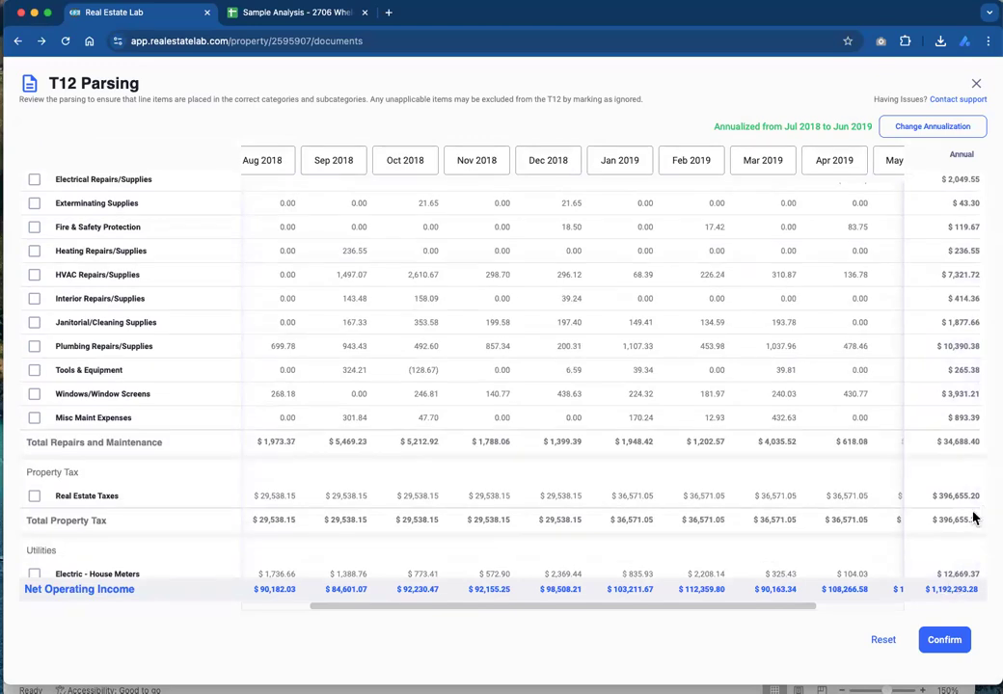
scroll(964, 550, "down", 4)
scroll(974, 518, "down", 2)
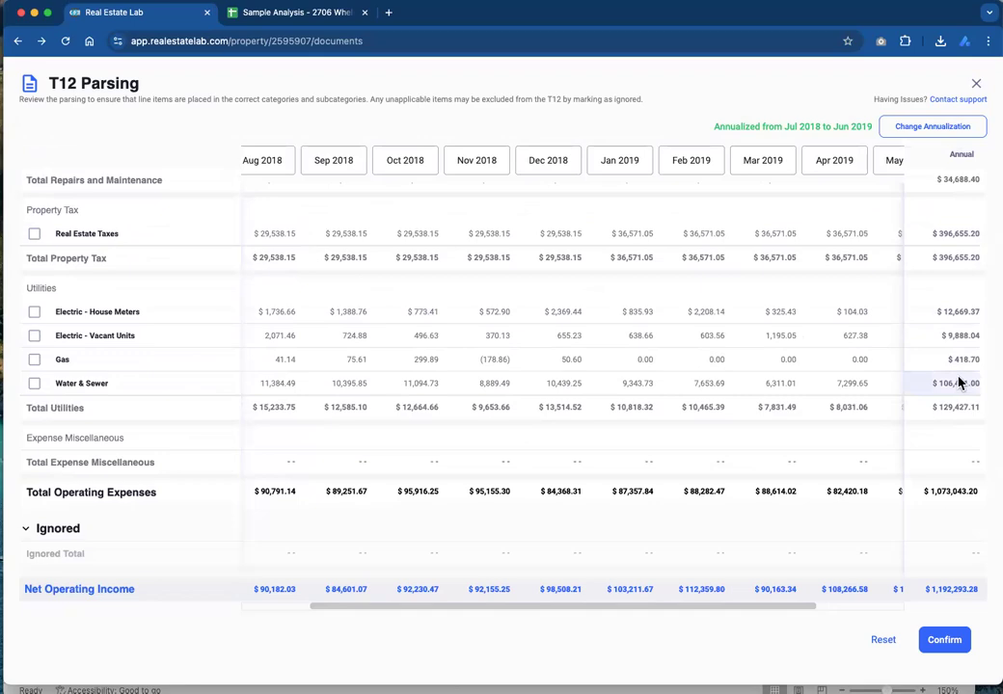
scroll(813, 399, "right", 2)
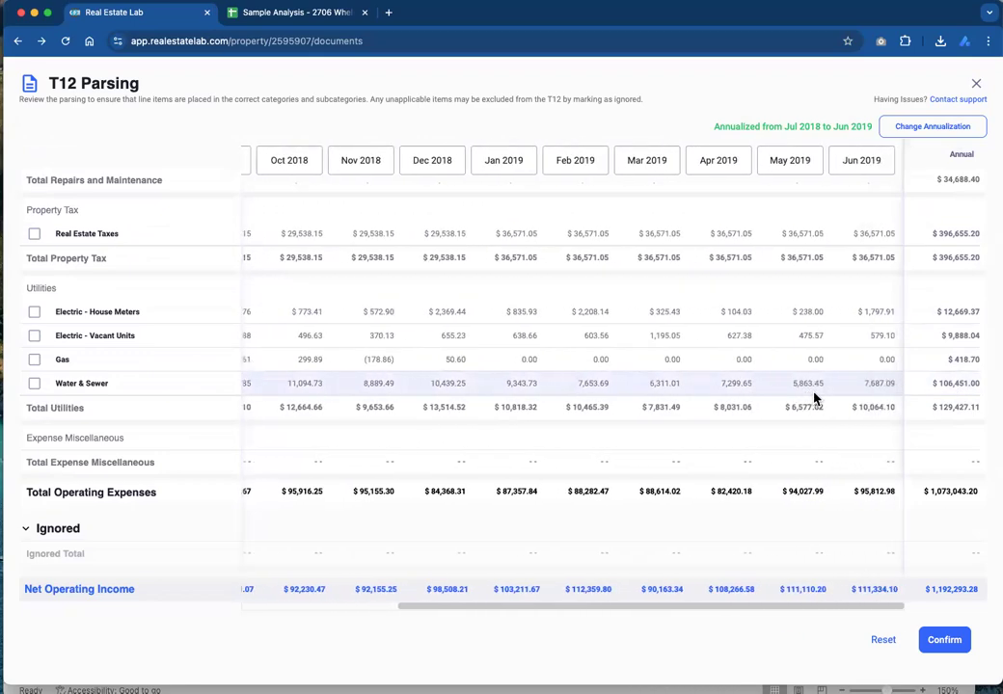
- Review the parsed expense categories from Repairs and Maintenance back up to the annual Total Revenue
scroll(813, 396, "up", 4)
scroll(813, 390, "up", 8)
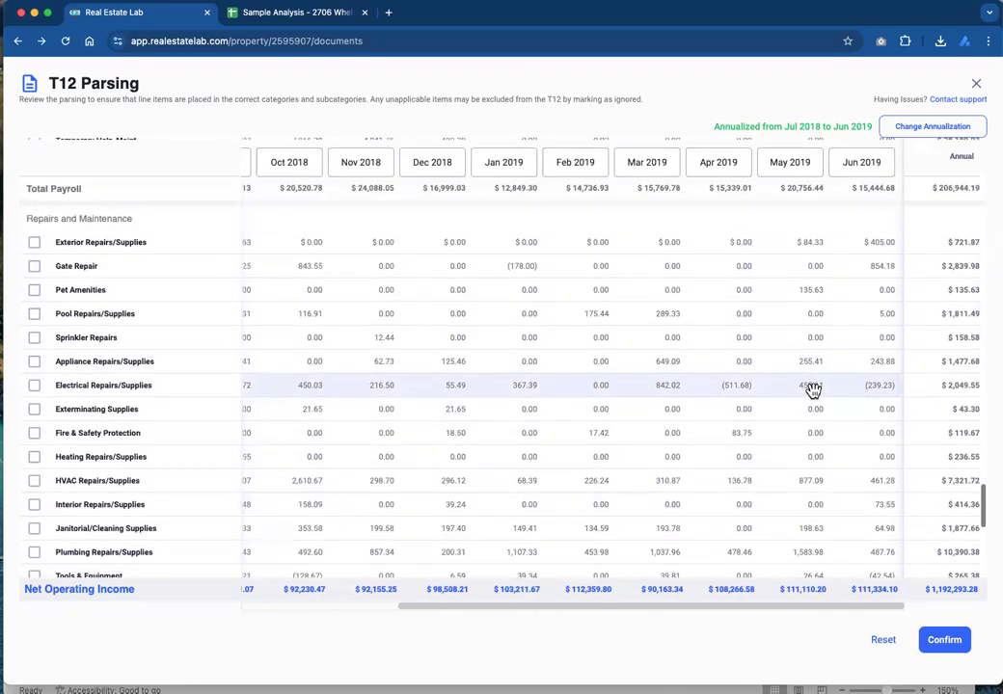
scroll(813, 390, "up", 4)
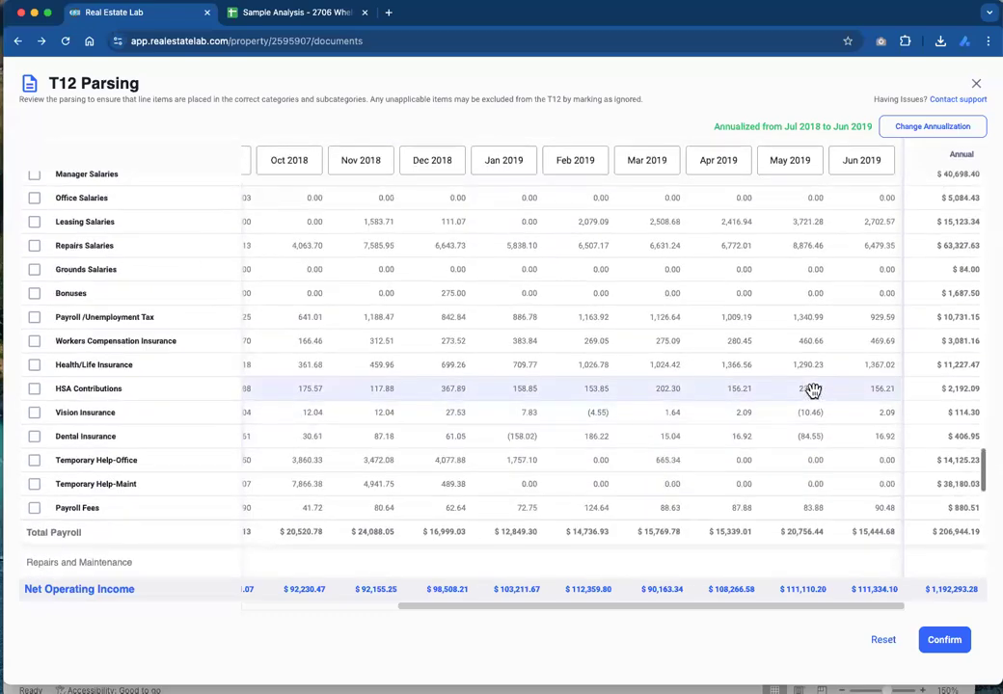
scroll(813, 390, "down", 12)
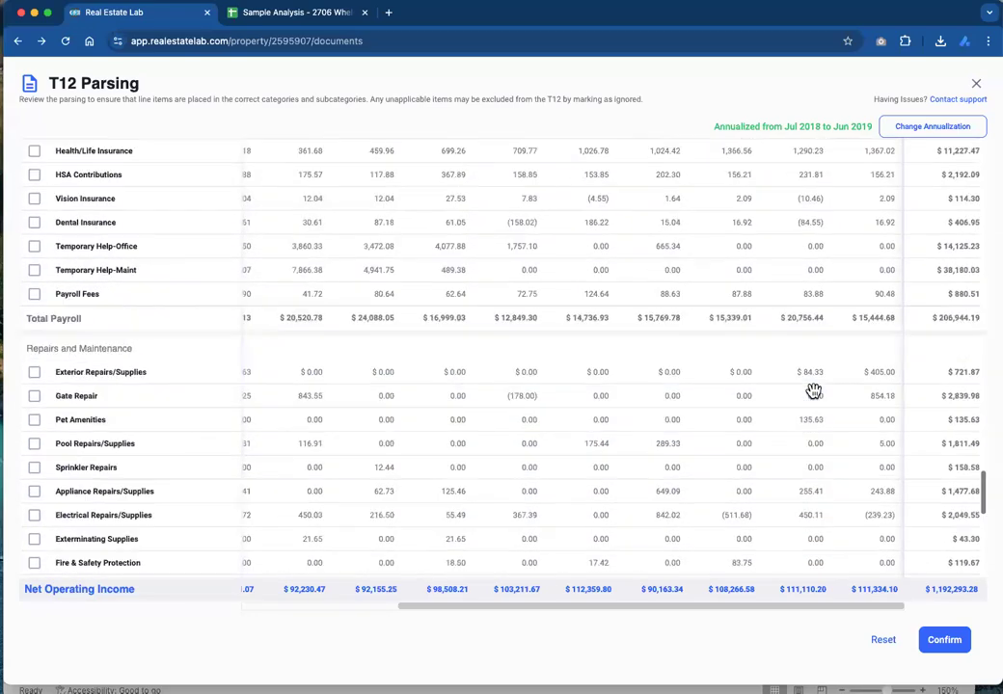
scroll(813, 391, "up", 20)
scroll(813, 391, "up", 20)
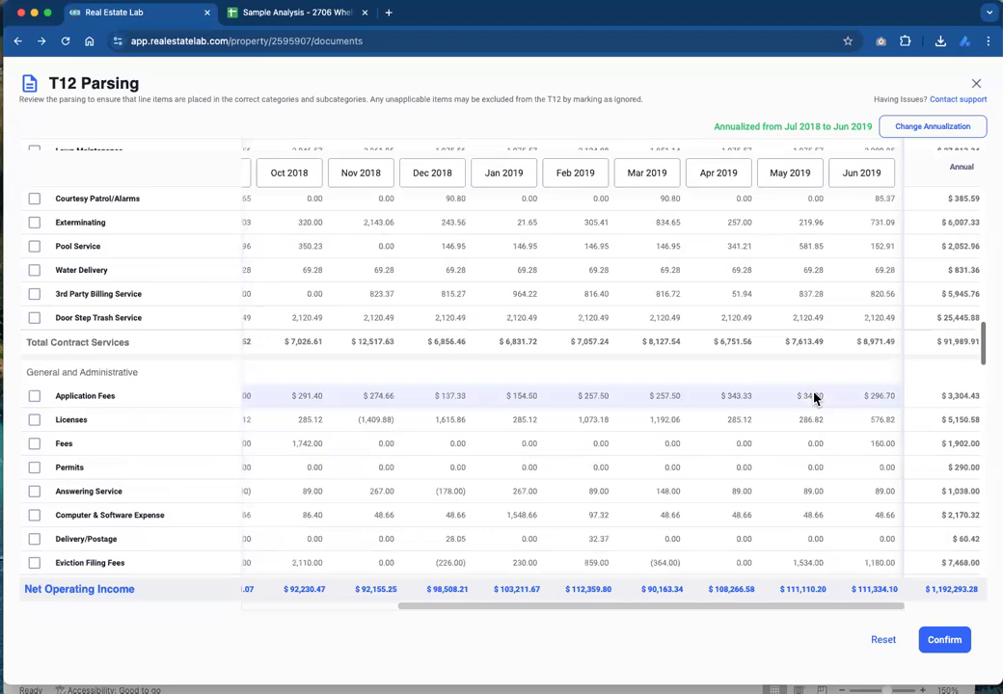
scroll(813, 391, "up", 10)
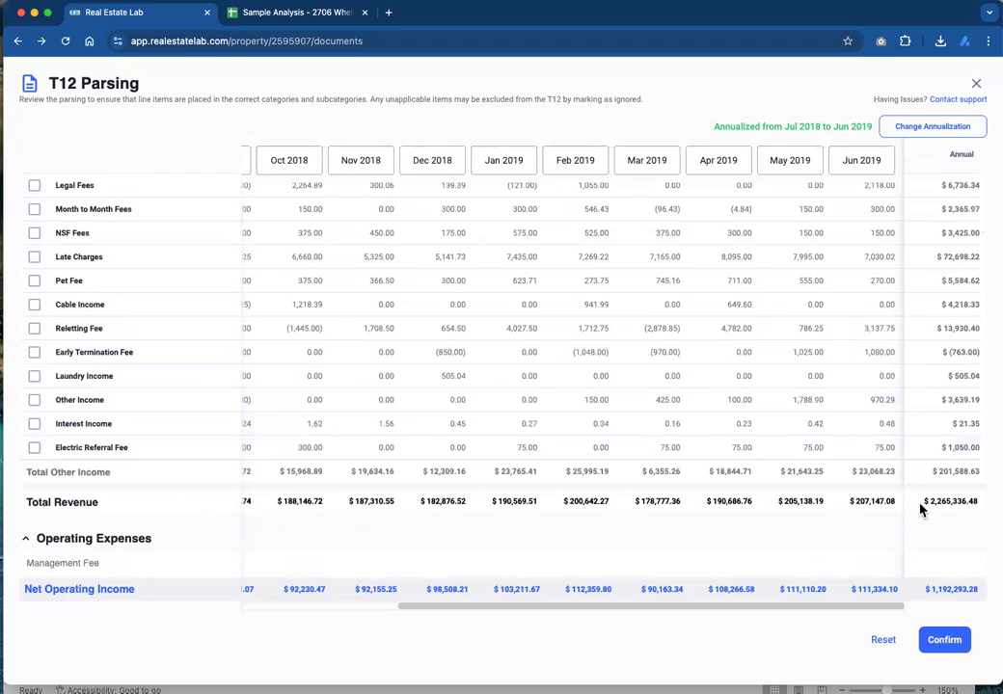
- Switch to the Pine Oak T12 Format workbook in Excel and select the annual gross operating income total
key("ctrl+Up")
left_click(507, 311)
scroll(508, 311, "up", 13)
scroll(507, 311, "up", 15)
scroll(507, 311, "down", 5)
scroll(507, 312, "down", 5)
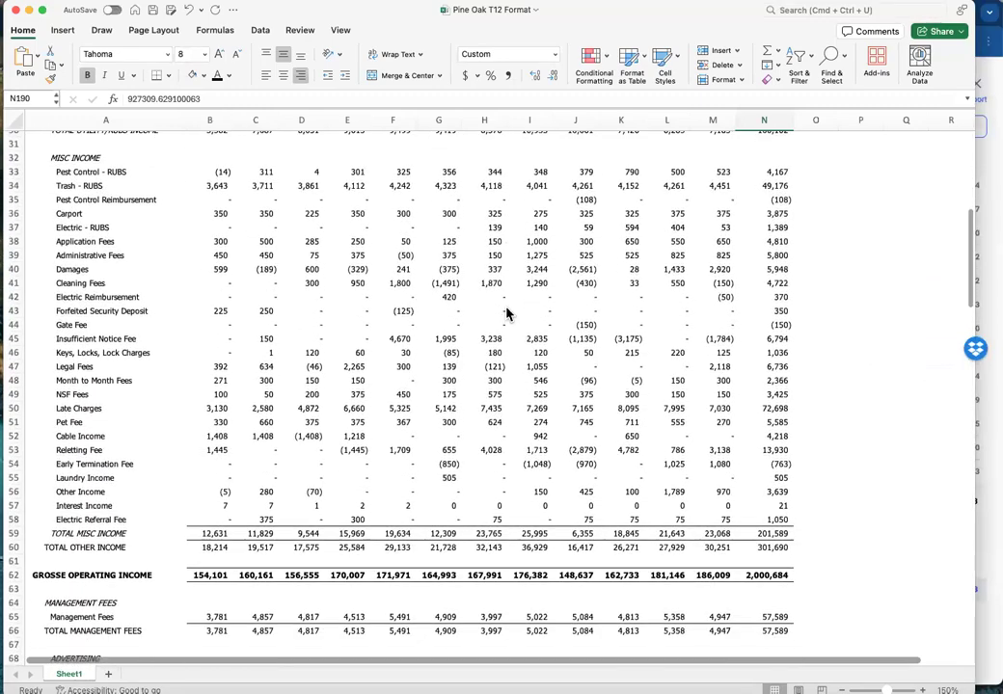
left_click(770, 528)
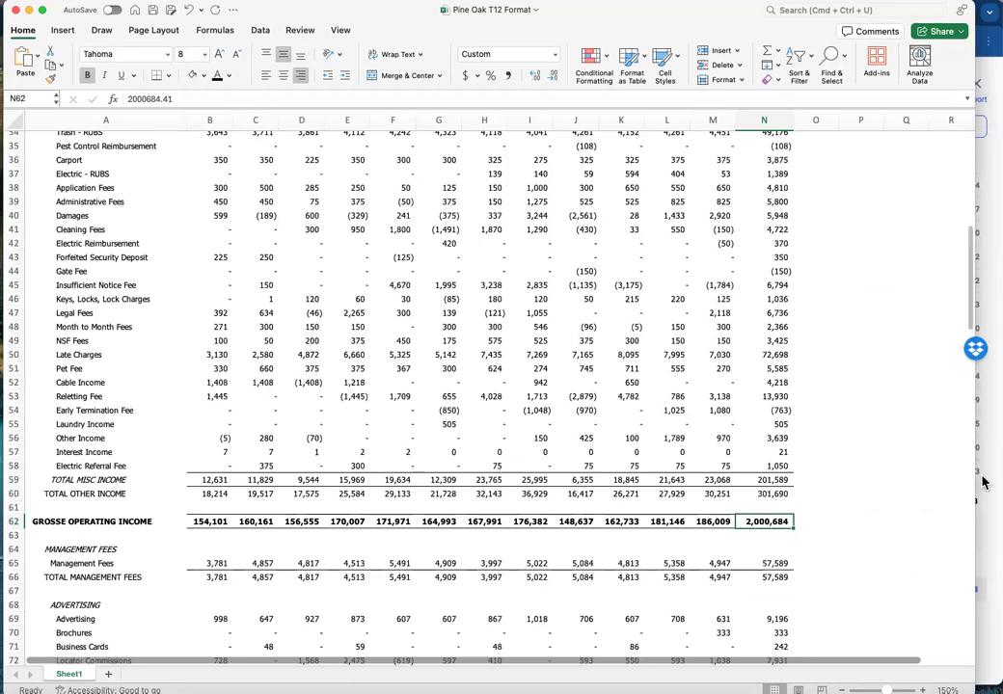
- Return to the T12 Parsing review in the browser and locate the RUBS line items listed under Other Income
key("super+Tab")
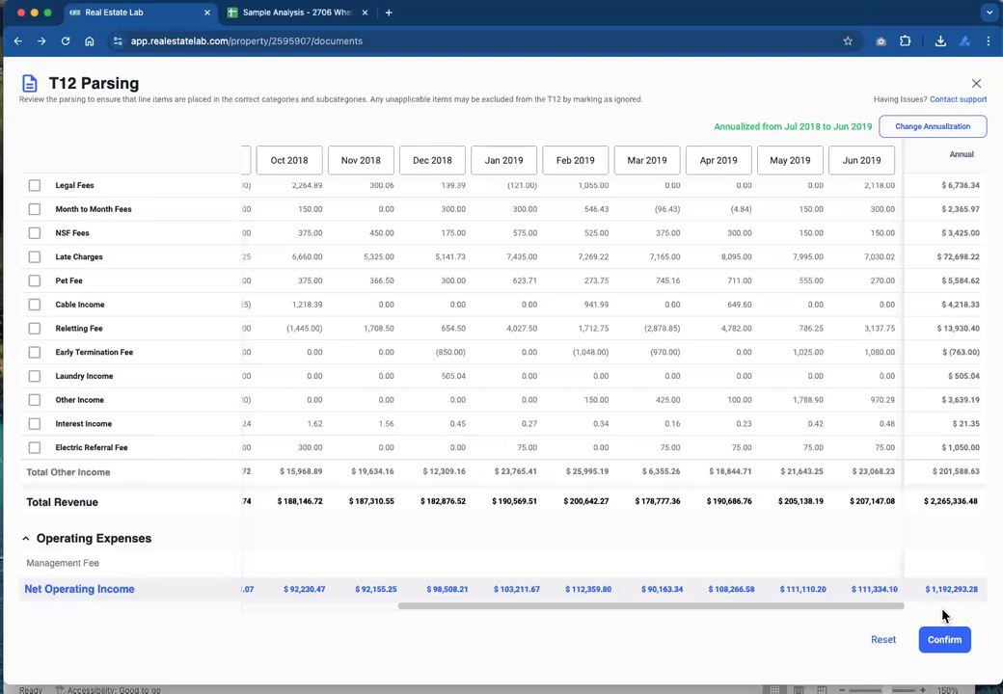
scroll(954, 453, "up", 3)
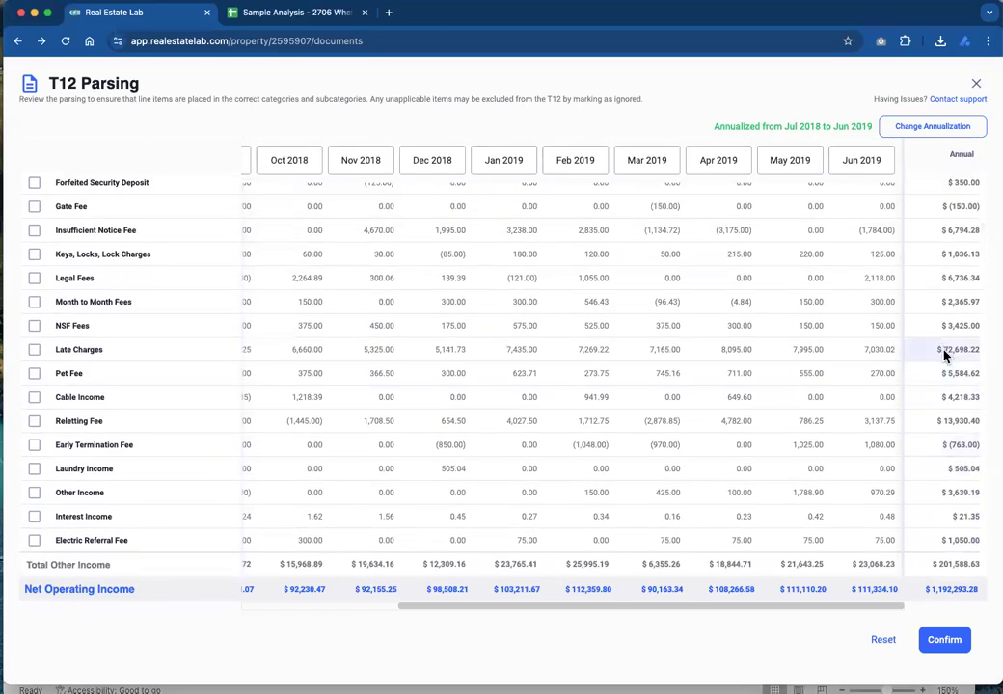
scroll(944, 361, "up", 5)
scroll(944, 356, "up", 6)
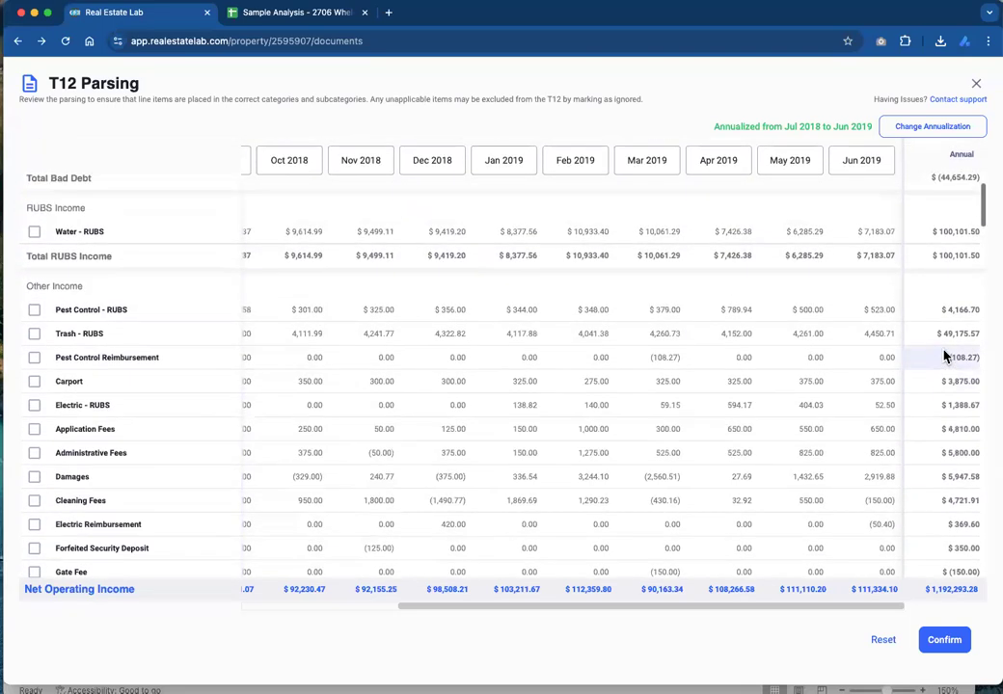
scroll(868, 345, "up", 2)
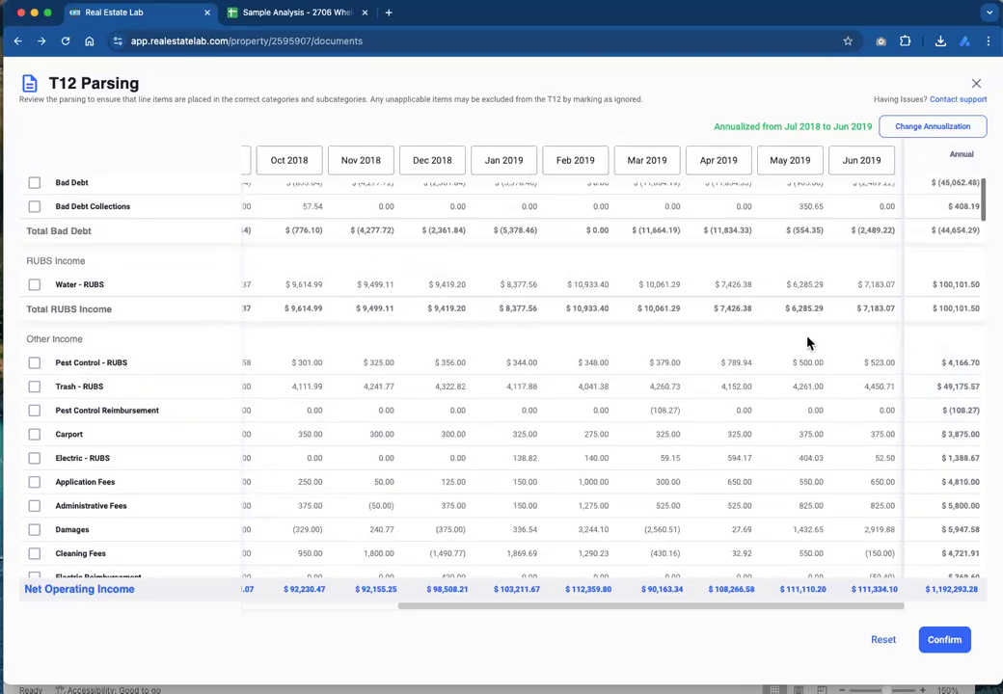
- Move the Pest Control - RUBS, Trash - RUBS and Electric - RUBS rows from Other Income to the RUBS Income revenue category
left_click(33, 363)
left_click(34, 386)
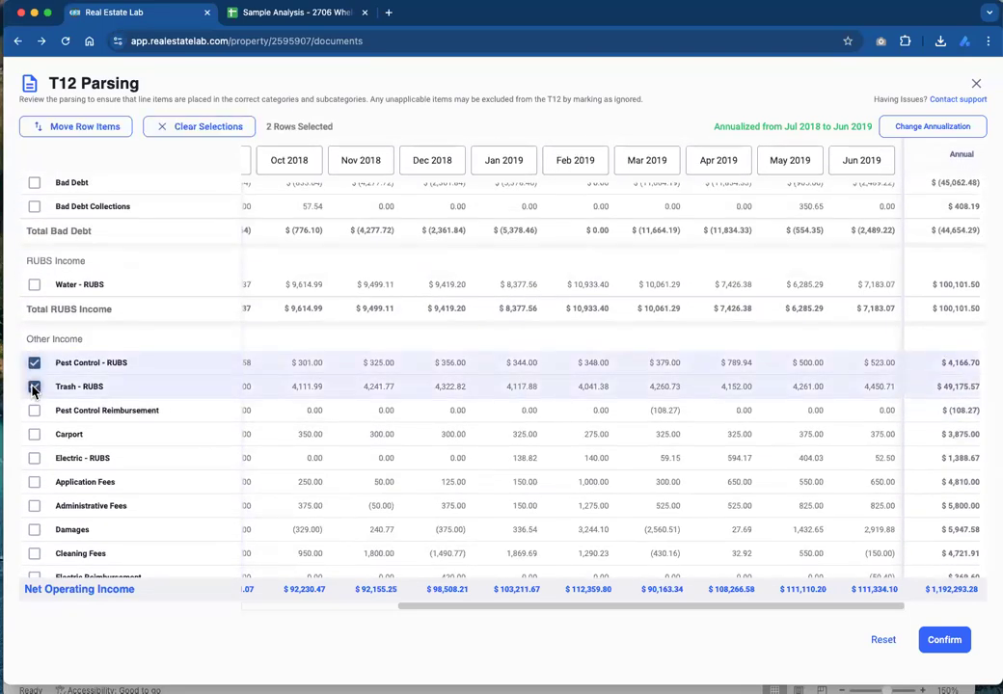
left_click(34, 458)
scroll(122, 505, "down", 10)
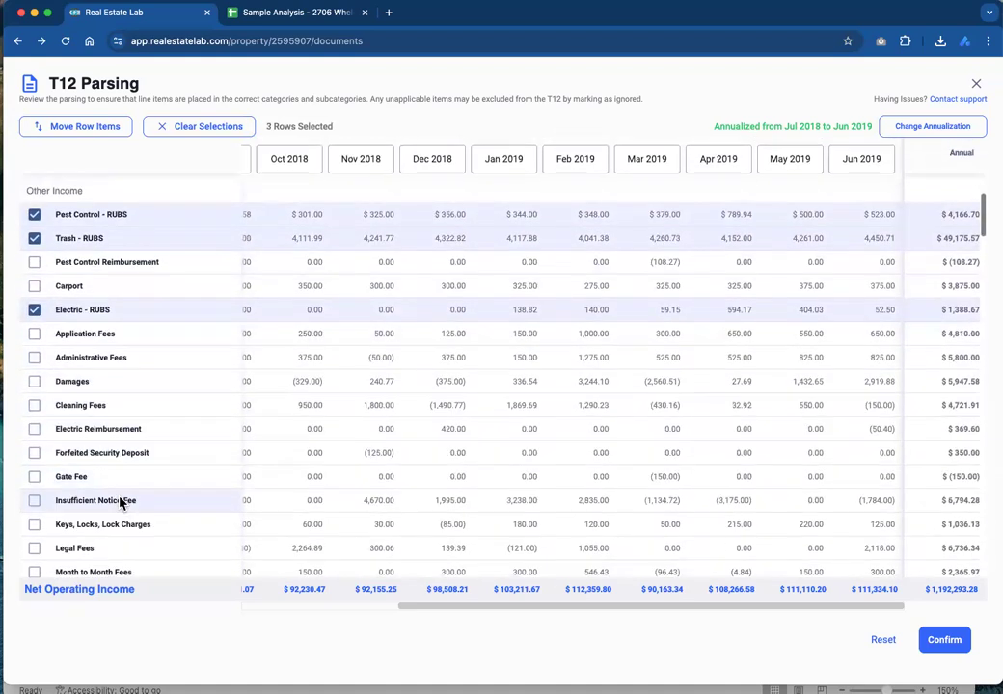
scroll(124, 492, "up", 8)
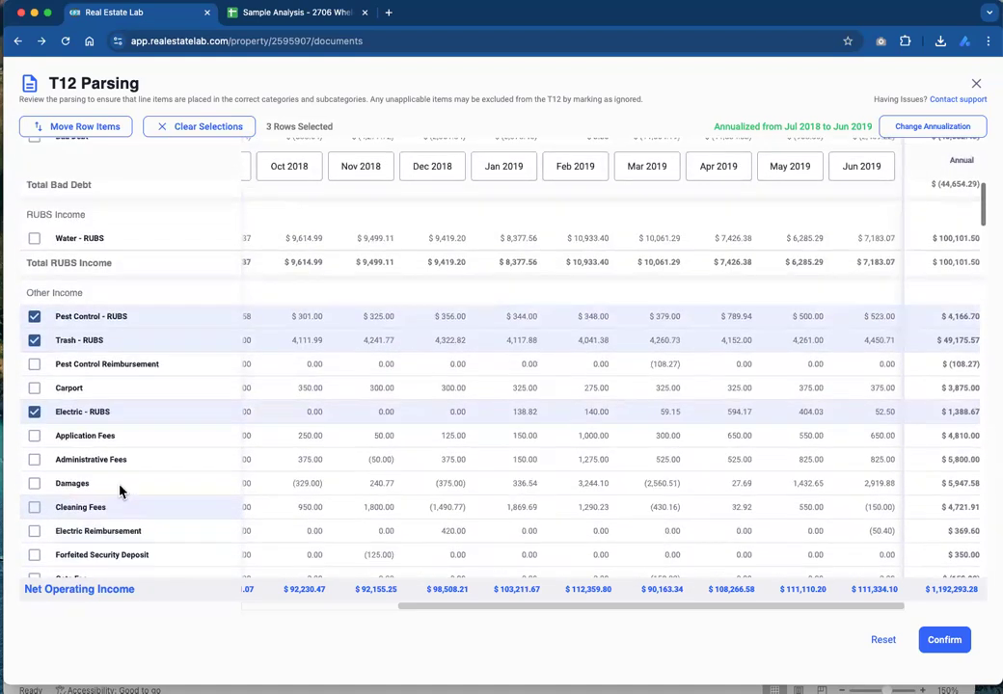
left_click(96, 126)
mouse_move(77, 171)
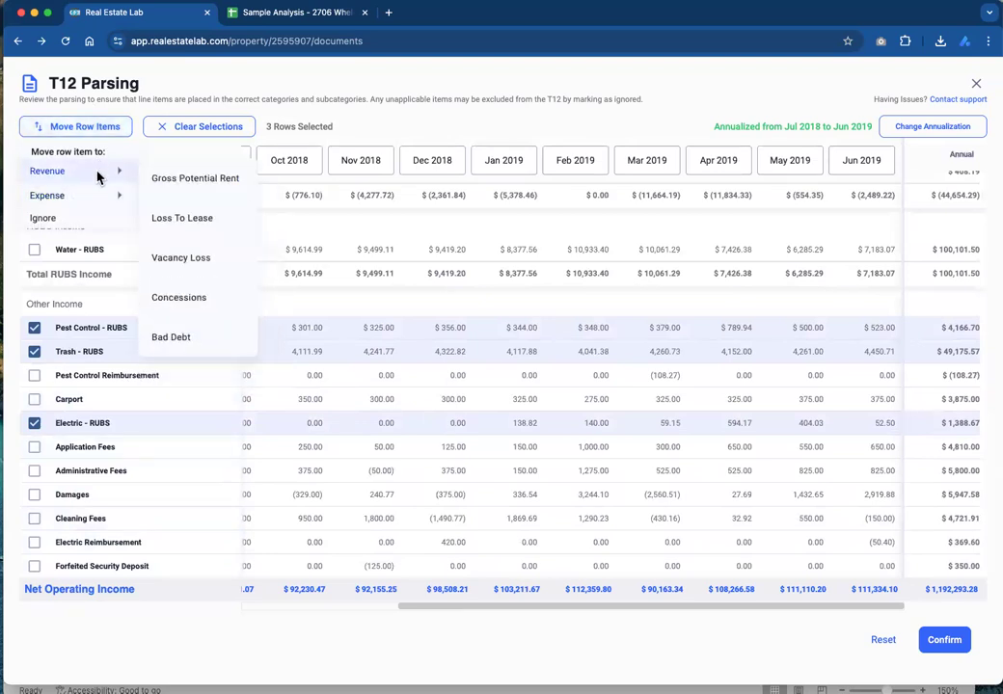
scroll(212, 267, "down", 2)
left_click(202, 295)
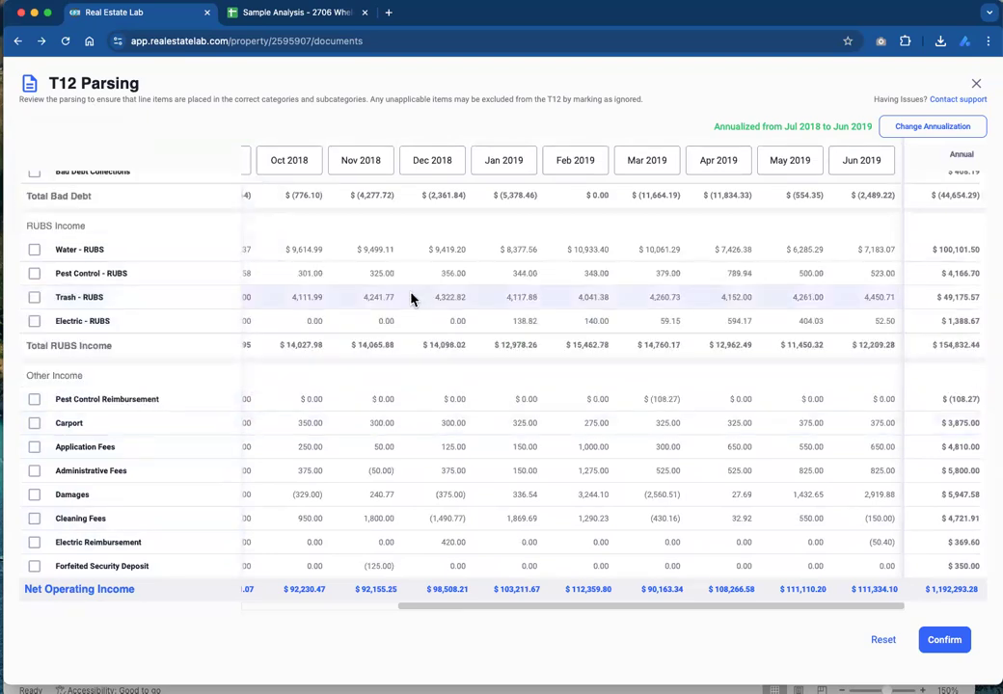
- Review the parsed revenue categories and their annual totals from RUBS Income up to Gross Potential Rent
scroll(411, 298, "up", 5)
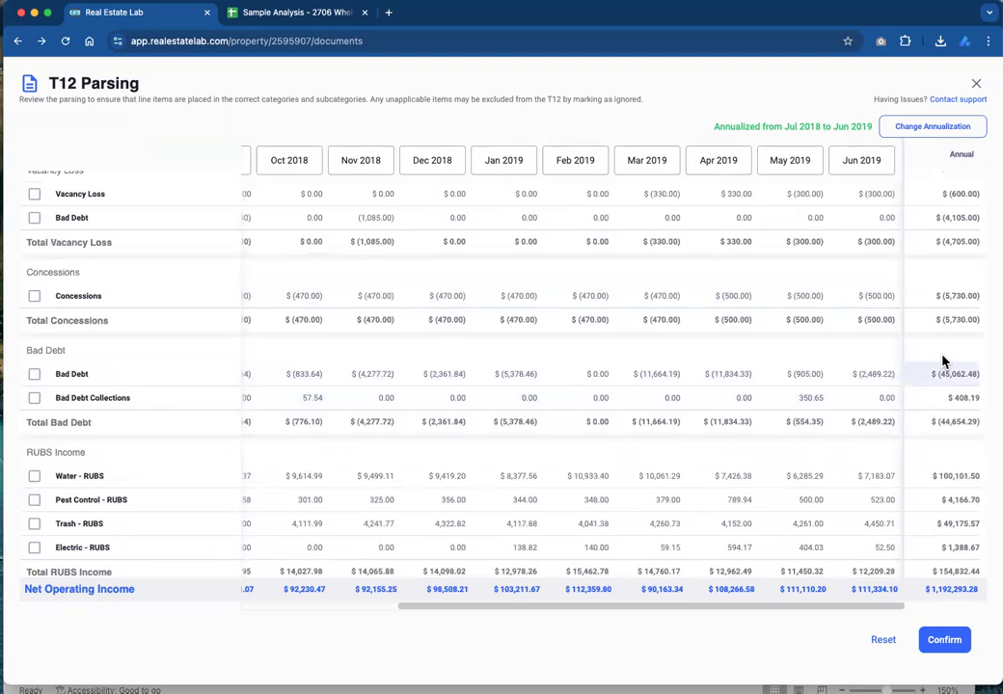
scroll(943, 361, "up", 4)
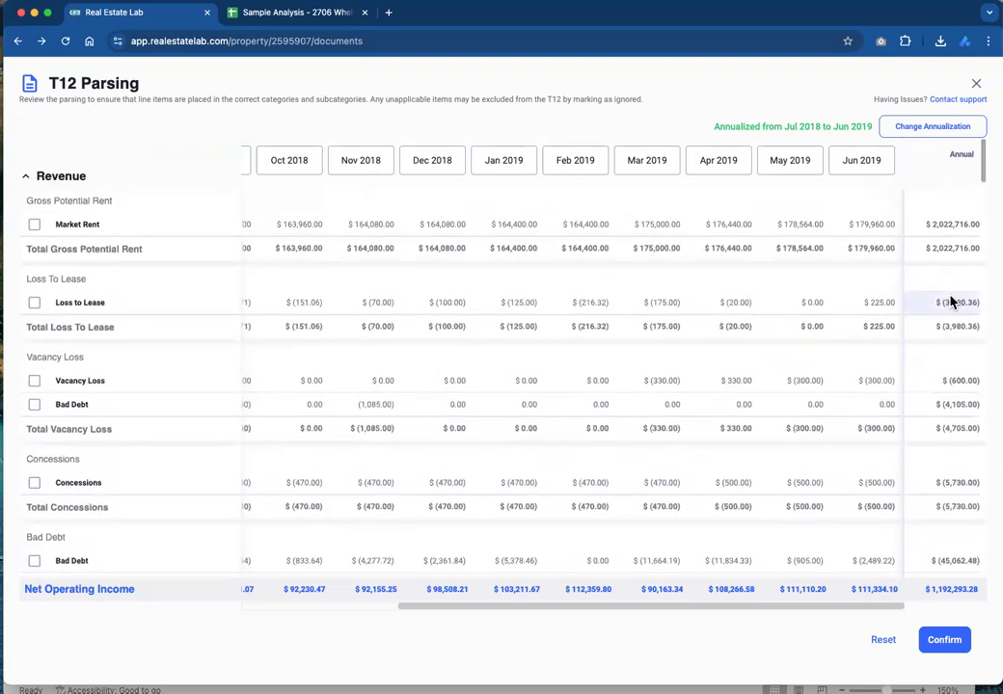
scroll(836, 242, "right", 5)
- Switch to the Pine Oak T12 Format workbook in Excel and check the annual rental loss, bad debt and utility/RUBS income totals
key("ctrl+Up")
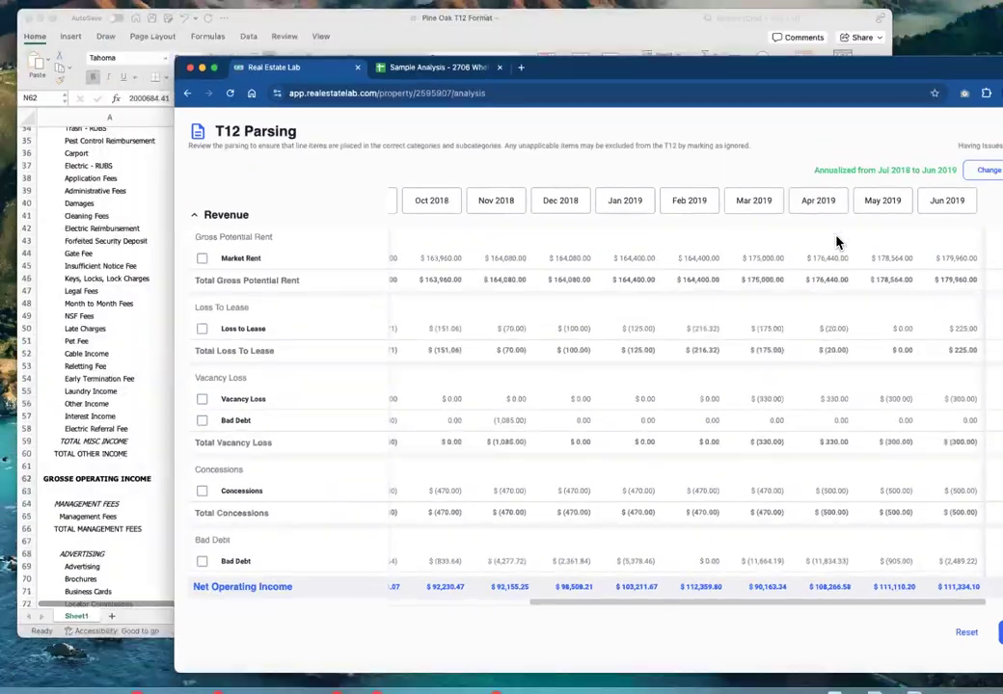
left_click(387, 217)
scroll(779, 241, "up", 10)
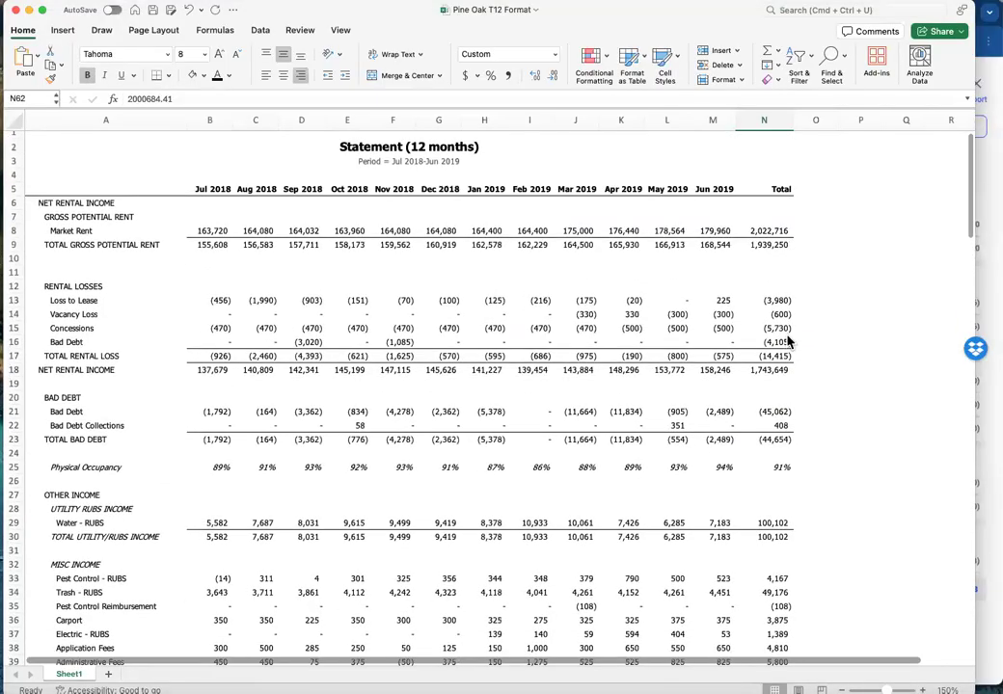
left_click(779, 357)
scroll(780, 359, "down", 5)
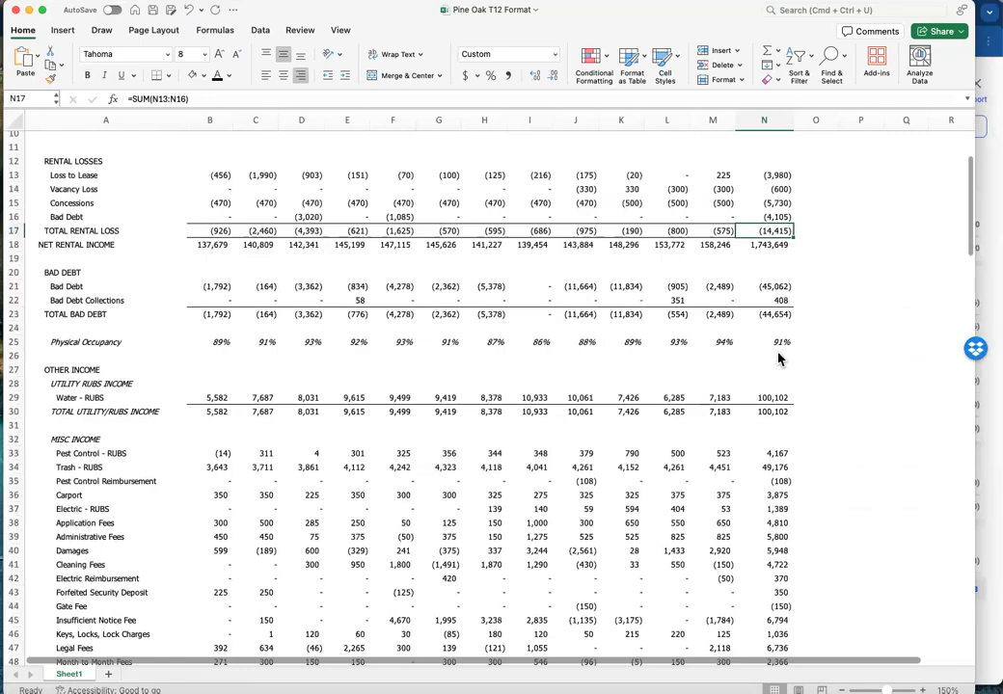
left_click(777, 318)
scroll(777, 324, "down", 4)
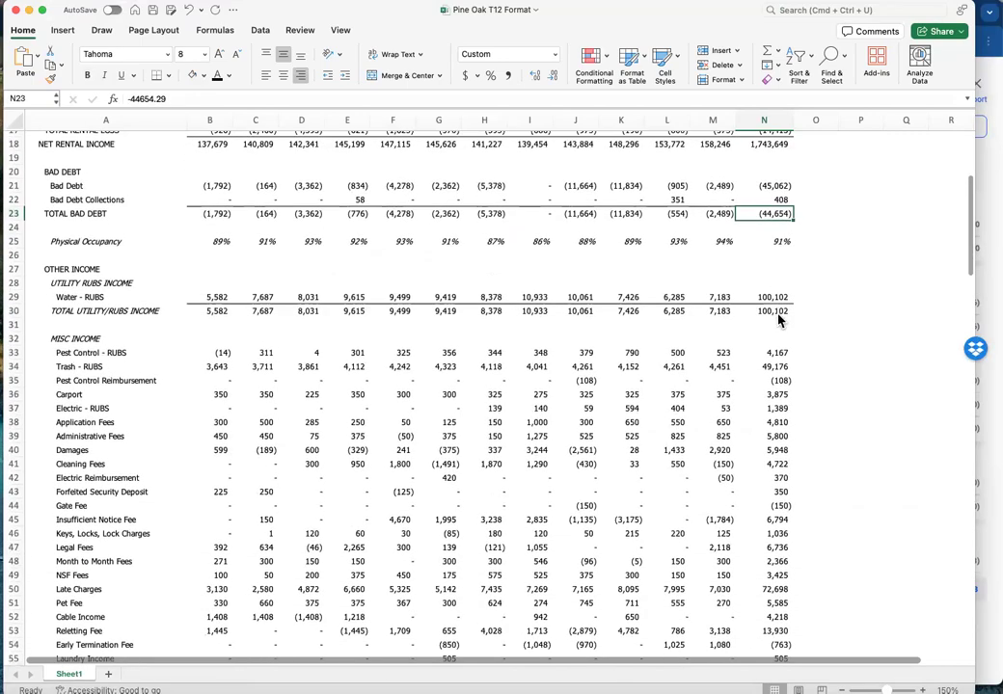
left_click(775, 316)
- Return to the T12 Parsing review in the browser and check the annual Bad Debt, RUBS Income, Other Income and Total Revenue totals
key("ctrl+Up")
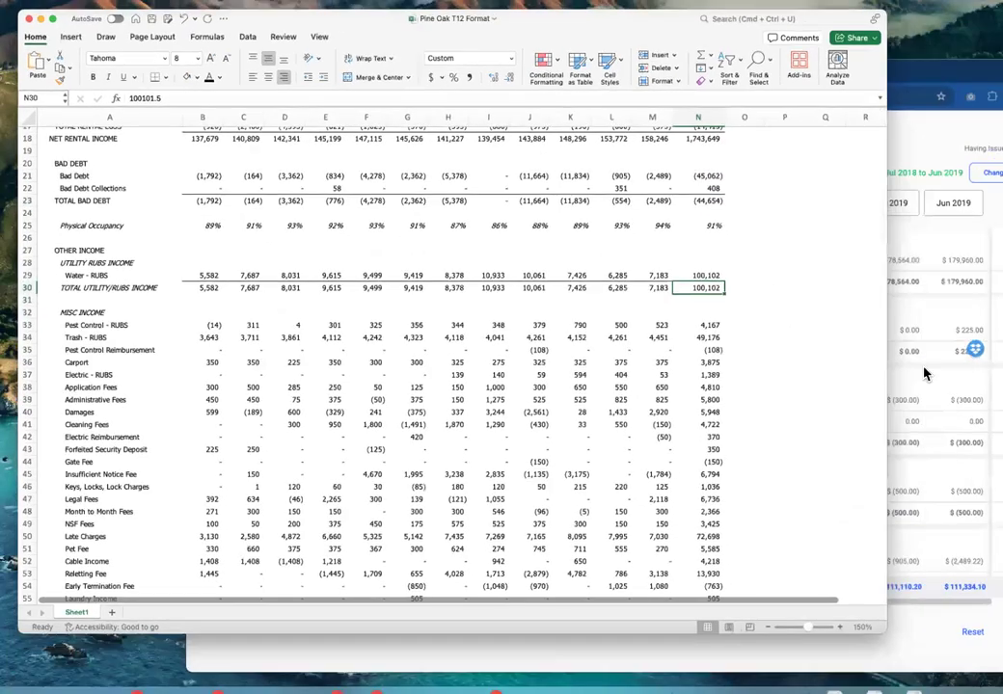
left_click(907, 376)
scroll(872, 376, "down", 6)
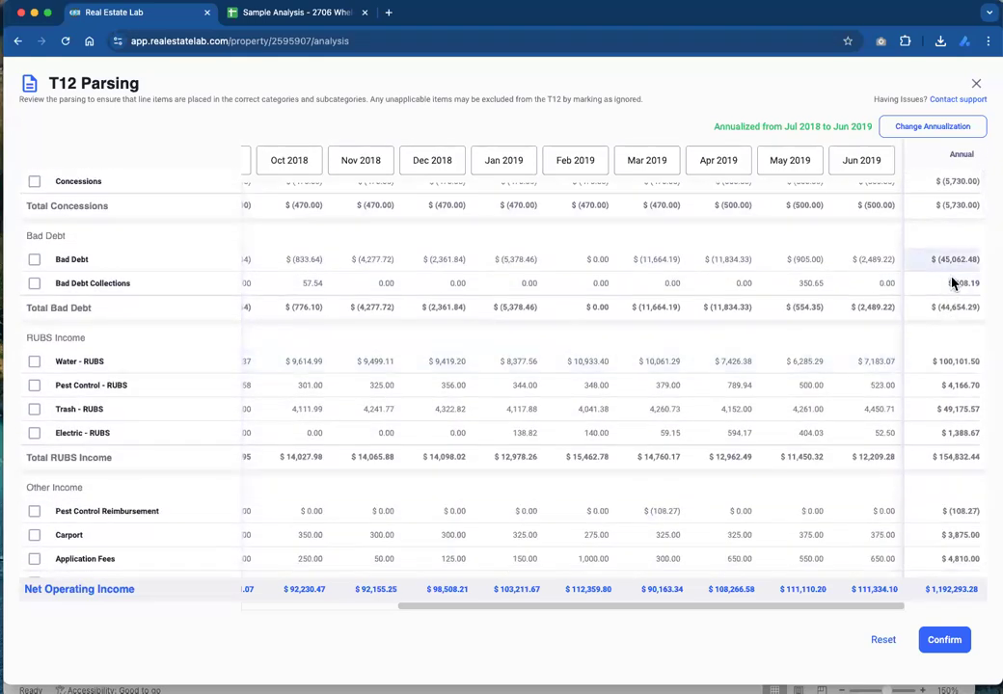
scroll(825, 431, "down", 3)
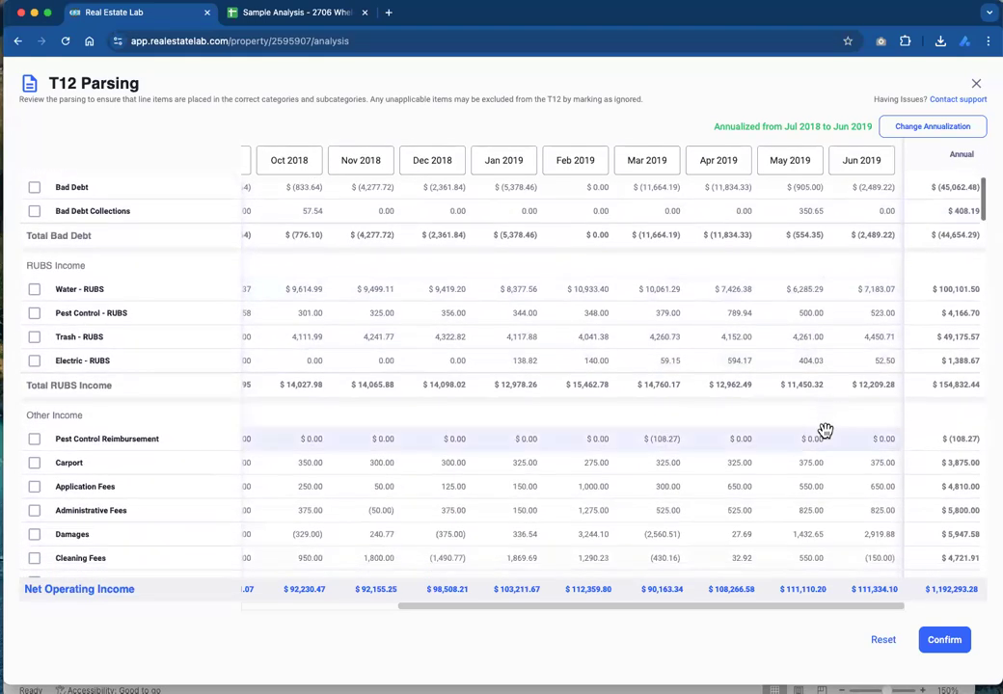
scroll(827, 432, "down", 1)
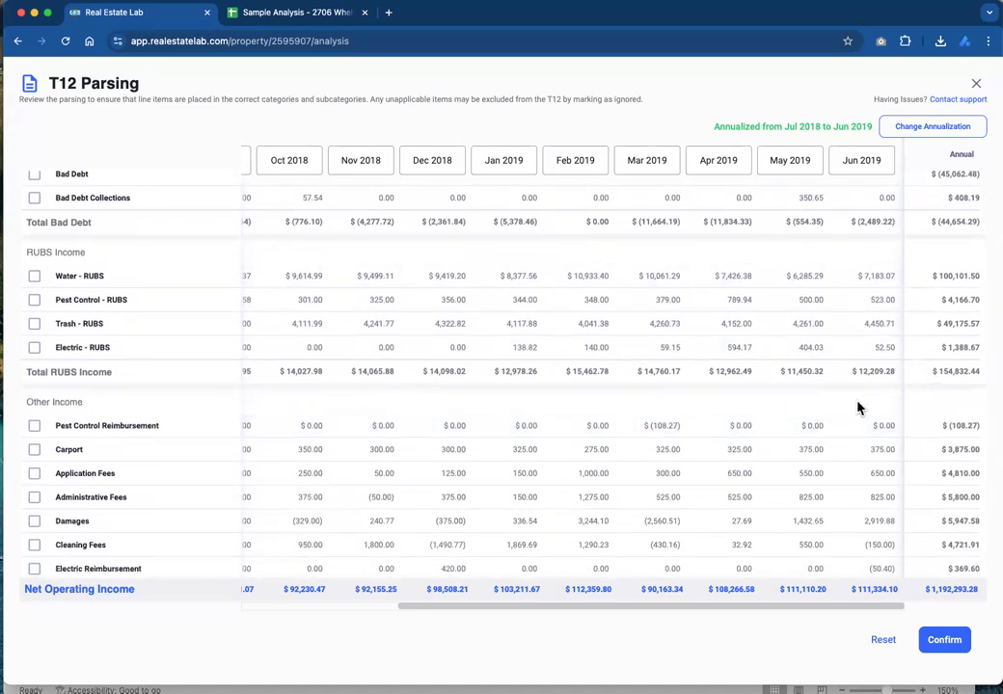
scroll(859, 405, "down", 10)
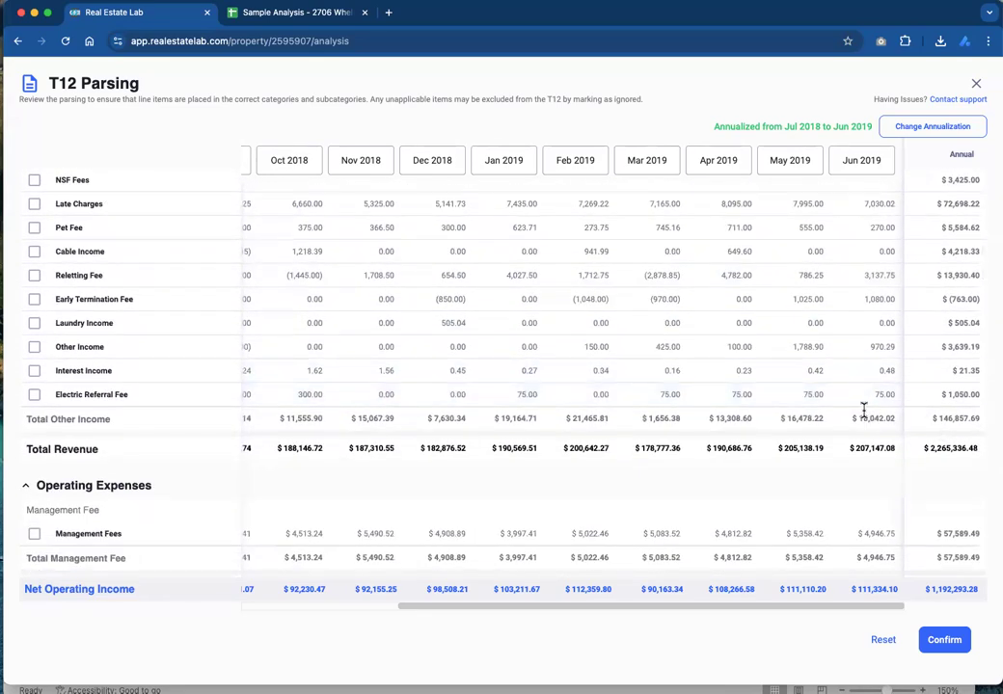
- Switch to the Excel workbook and check the annual totals for Trash - RUBS, miscellaneous income and other income
key("ctrl+Up")
left_click(537, 333)
scroll(640, 342, "down", 5)
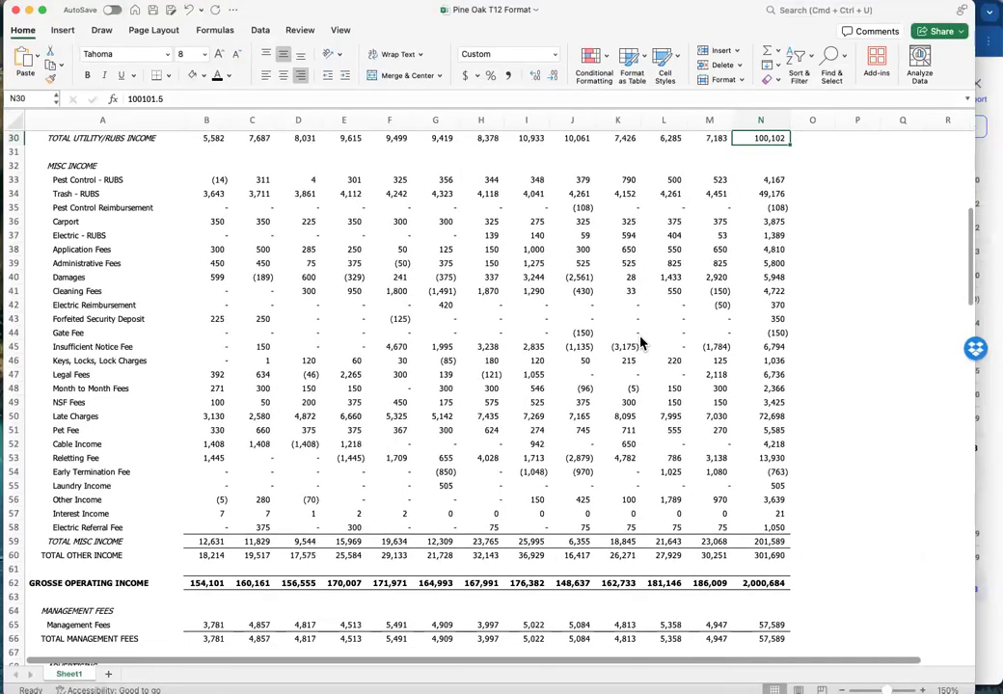
scroll(640, 342, "down", 1)
left_click(761, 187)
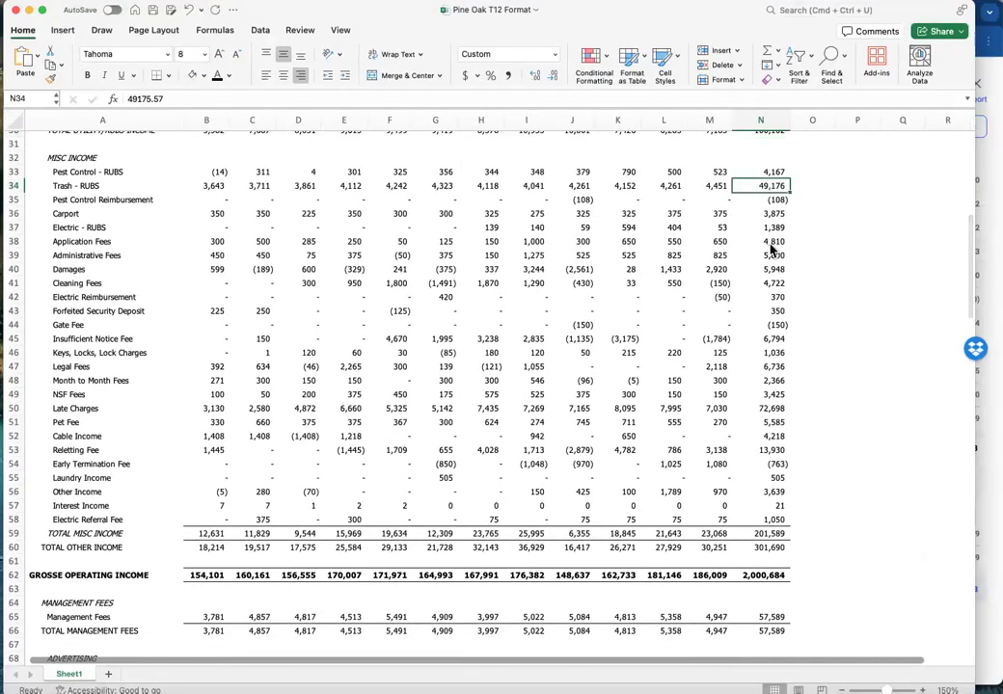
left_click(769, 535)
left_click(778, 551)
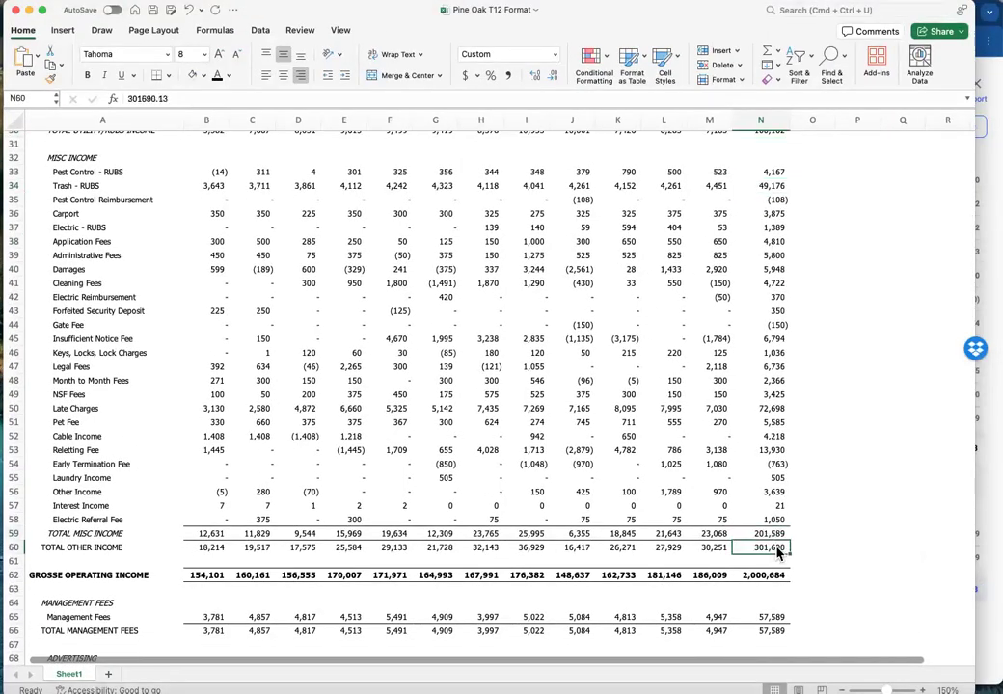
- Go back to the T12 Parsing review and compare the annual Other Income, RUBS Income and rental loss category totals
left_click(992, 519)
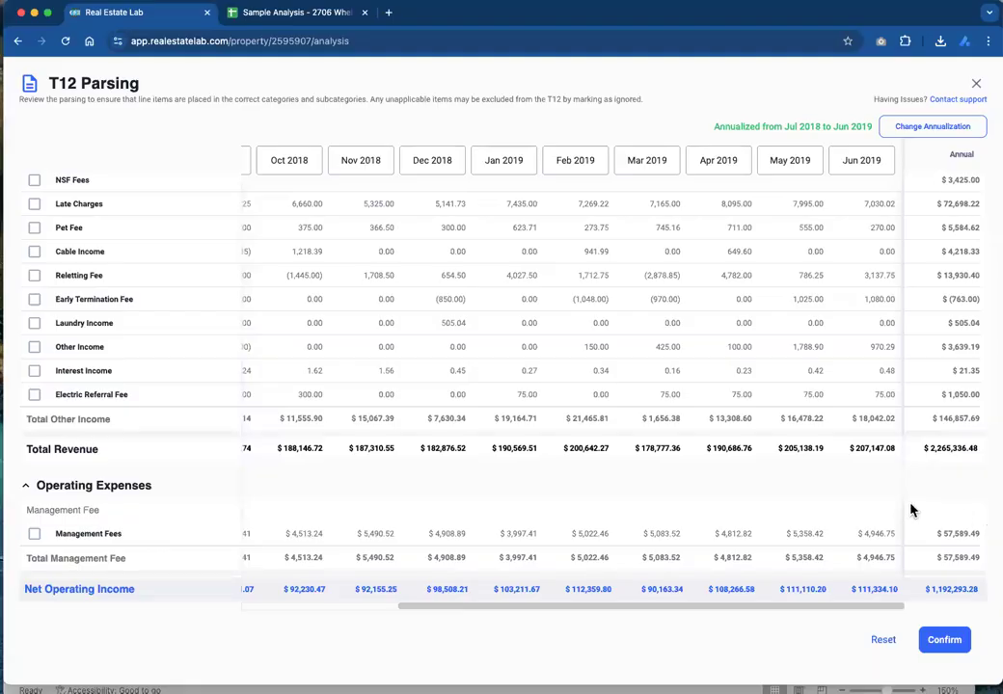
scroll(841, 501, "up", 10)
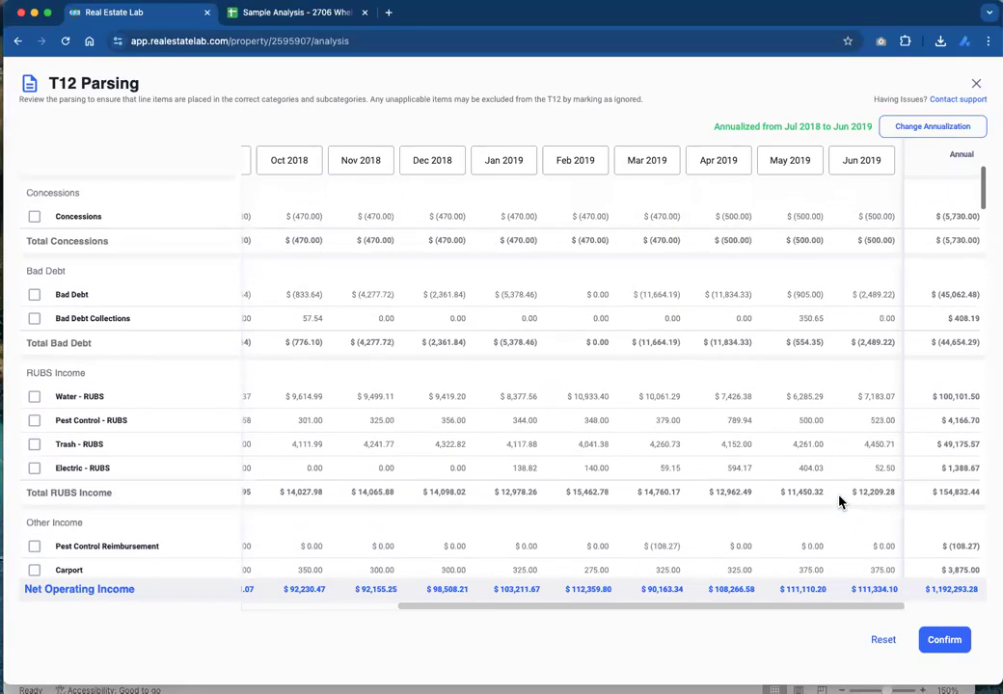
scroll(839, 499, "down", 10)
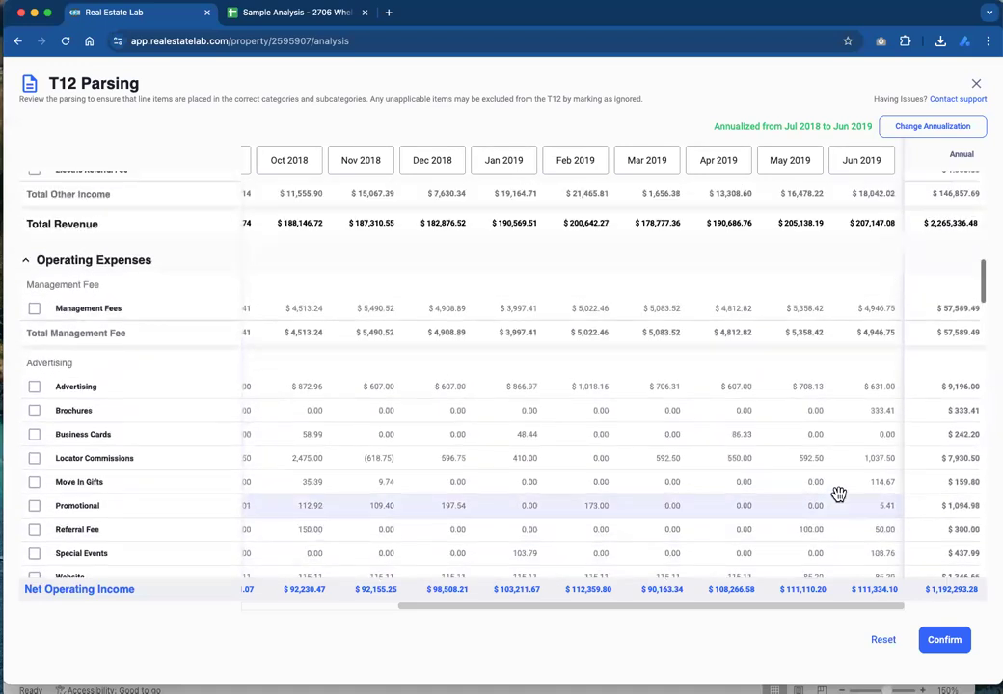
scroll(839, 493, "up", 4)
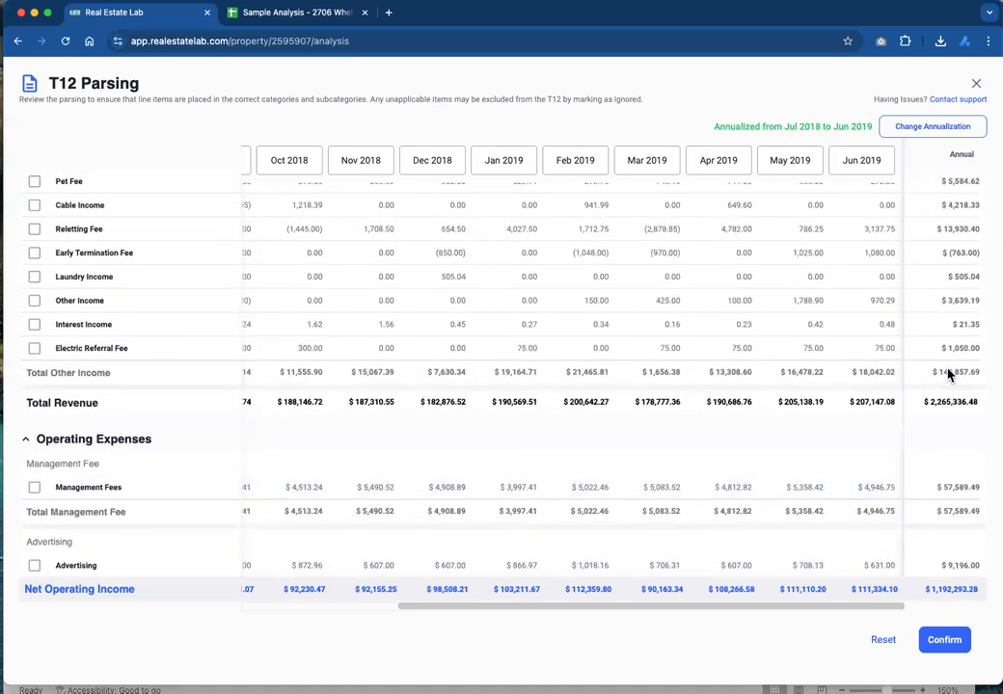
scroll(961, 381, "up", 10)
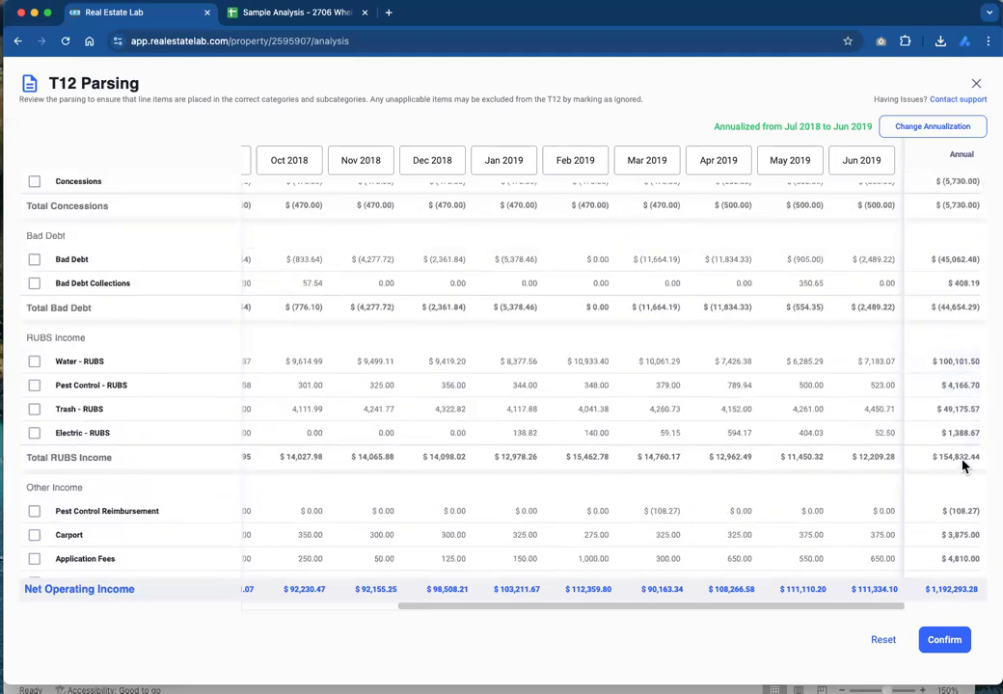
scroll(961, 219, "up", 5)
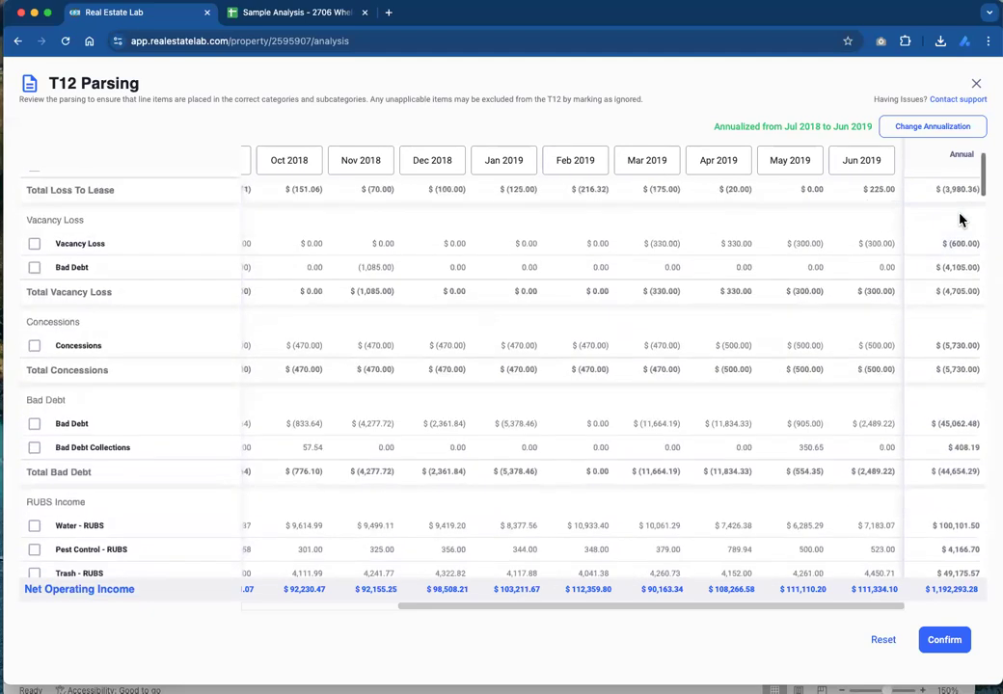
scroll(960, 212, "down", 3)
scroll(959, 214, "up", 1)
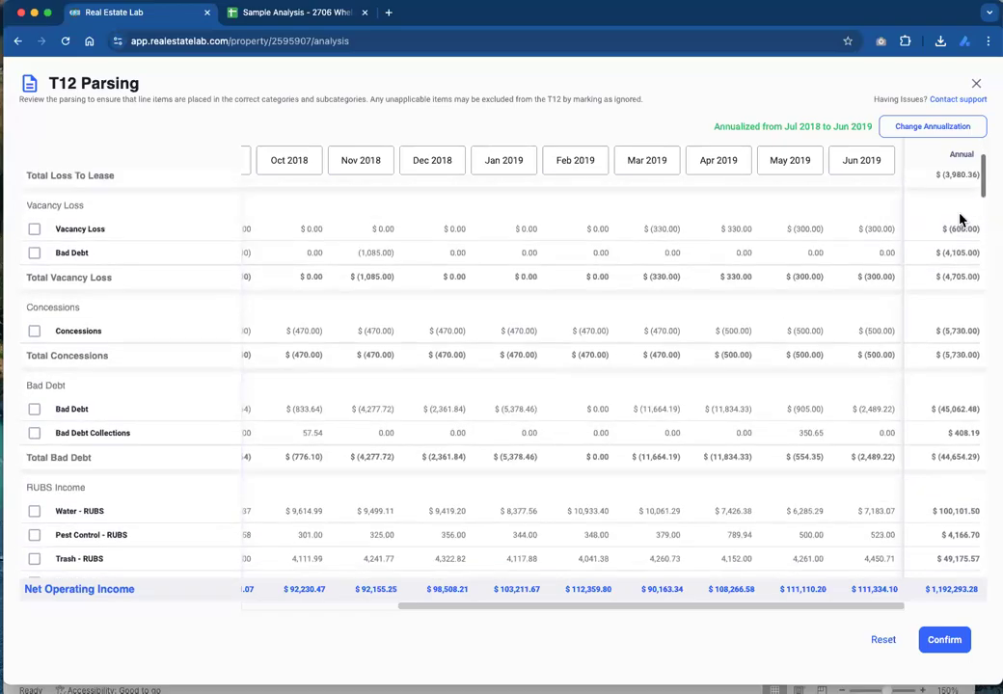
- In the Excel workbook, inspect the Total Gross Potential Rent row against Market Rent, for the annual total and for Jul 2018
key("ctrl+Up")
left_click(517, 278)
scroll(613, 251, "up", 10)
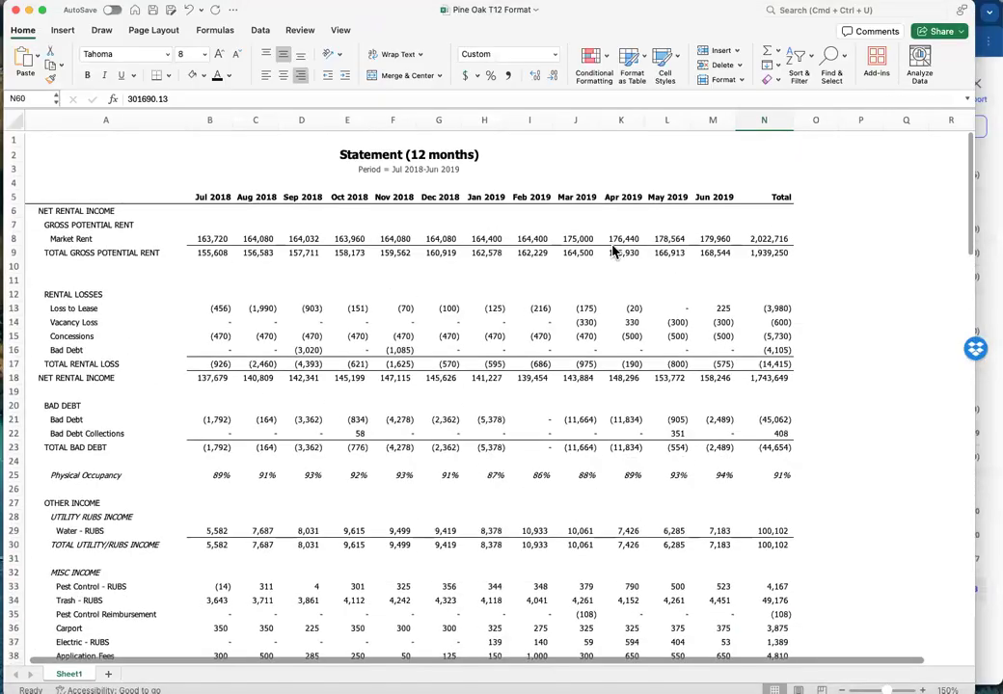
scroll(777, 222, "down", 1)
left_click(774, 222)
double_click(776, 224)
left_click(208, 223)
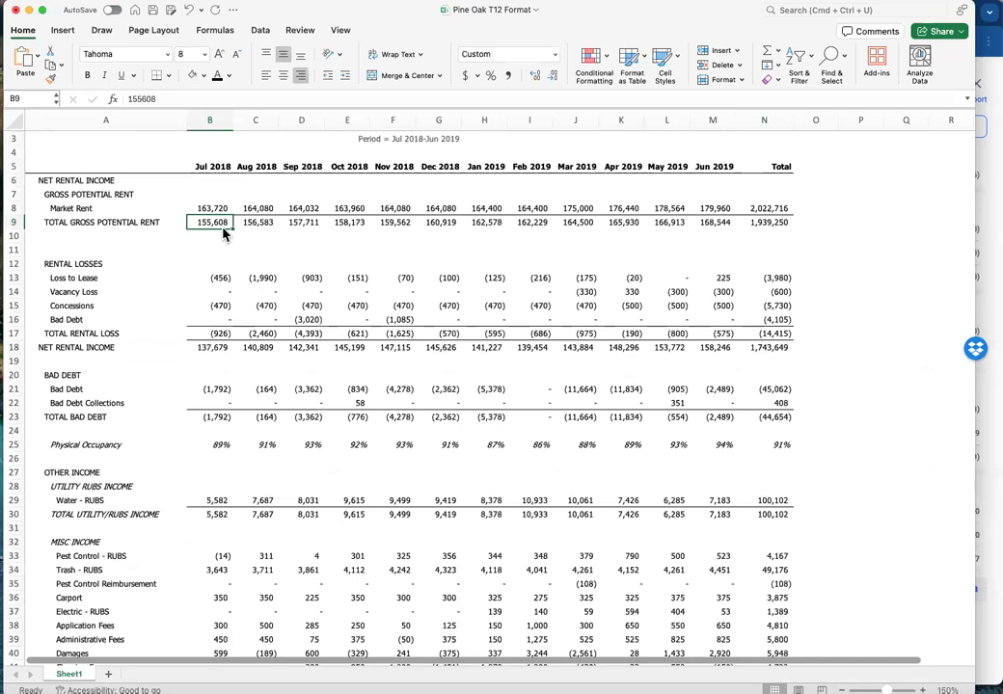
scroll(222, 233, "up", 2)
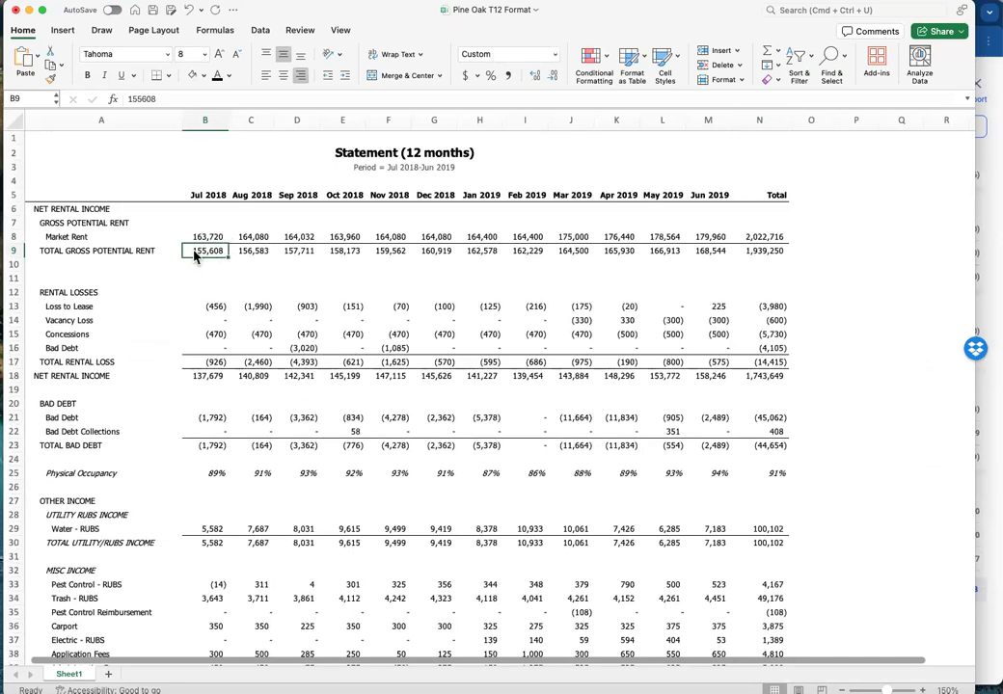
left_click_drag(205, 249, 208, 243)
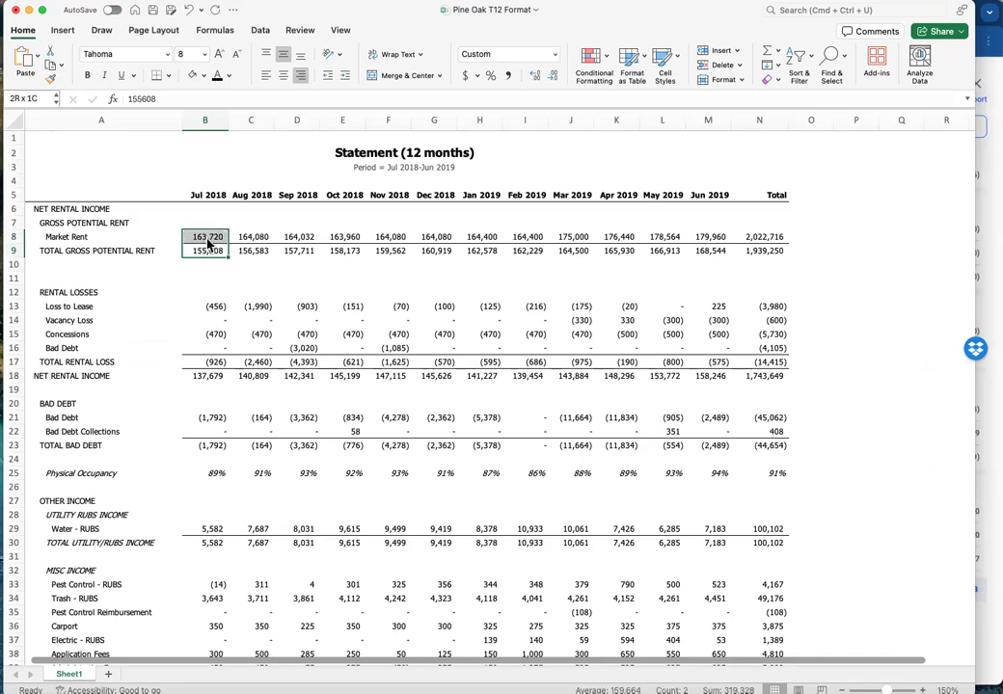
- Replace the hardcoded Jul 2018 Total Gross Potential Rent in B9 with the formula =SUM(B8)
left_click(147, 241)
left_click(161, 249)
left_click(207, 249)
left_click(206, 240)
left_click(206, 248)
type("=SUM(")
key("Up")
key("Return")
- Copy the B9 formula across the Total Gross Potential Rent row through the annual total in N9
key("Up")
key("super+c")
key("Right")
key("super+shift+Right")
key("super+v")
key("Escape")
left_click_drag(225, 250, 750, 256)
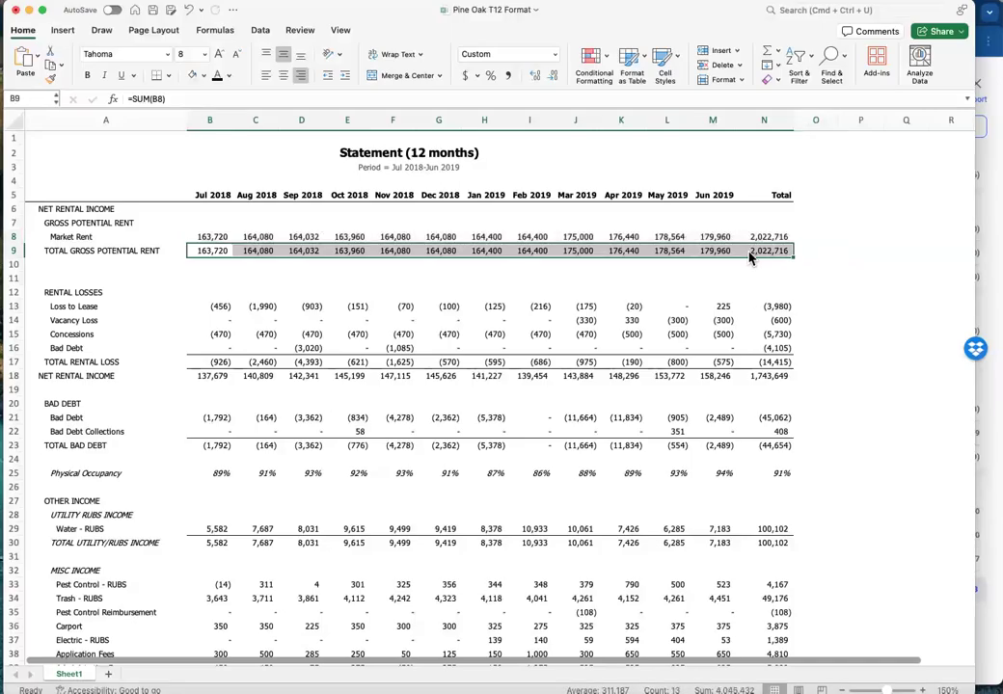
left_click(750, 257)
- Locate the annual Net Operating Income at the end of the statement and inspect cell N190
scroll(751, 257, "down", 16)
scroll(750, 256, "down", 20)
scroll(750, 258, "down", 12)
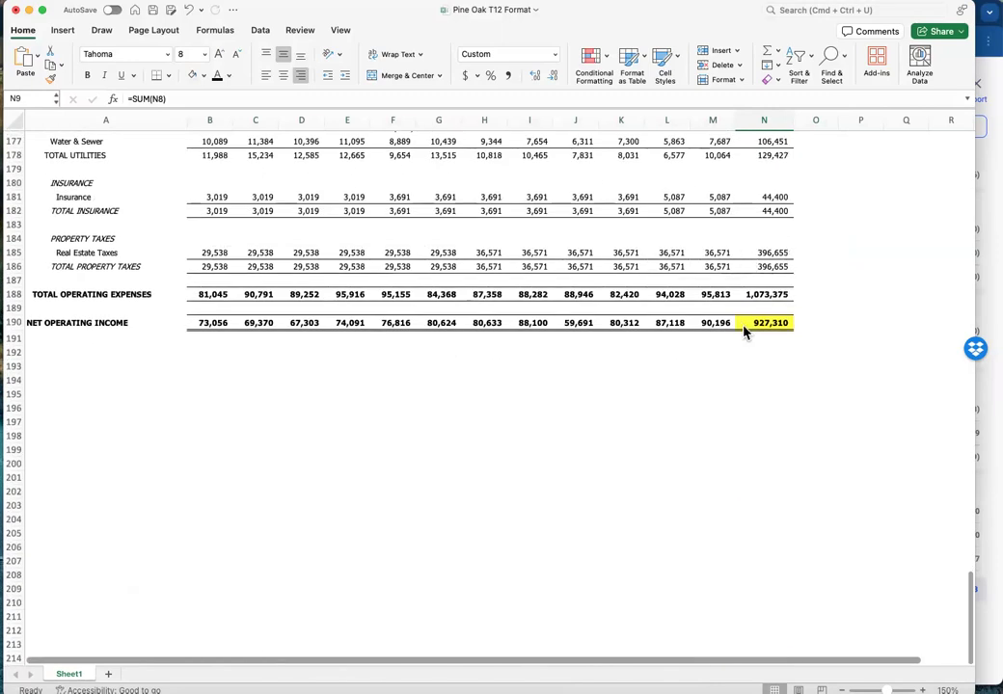
left_click(744, 330)
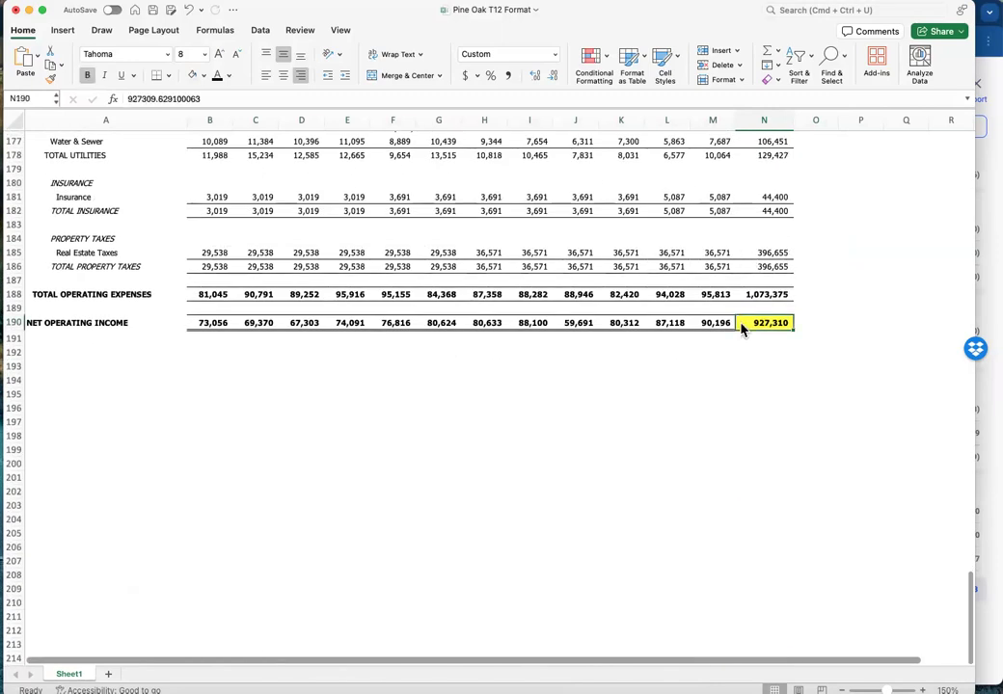
- Inspect the Total Turnover cells for Oct 2018 through Feb 2019, then reselect the annual Net Operating Income cell
left_click(449, 186)
scroll(439, 289, "up", 11)
left_click_drag(352, 409, 582, 411)
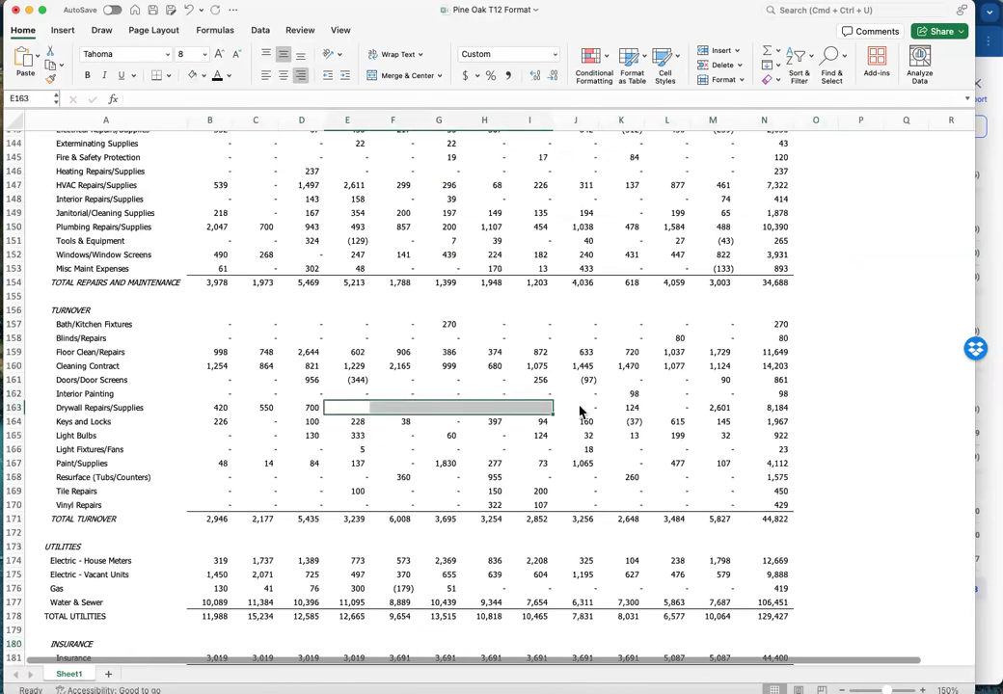
left_click_drag(339, 524, 520, 522)
scroll(515, 521, "down", 7)
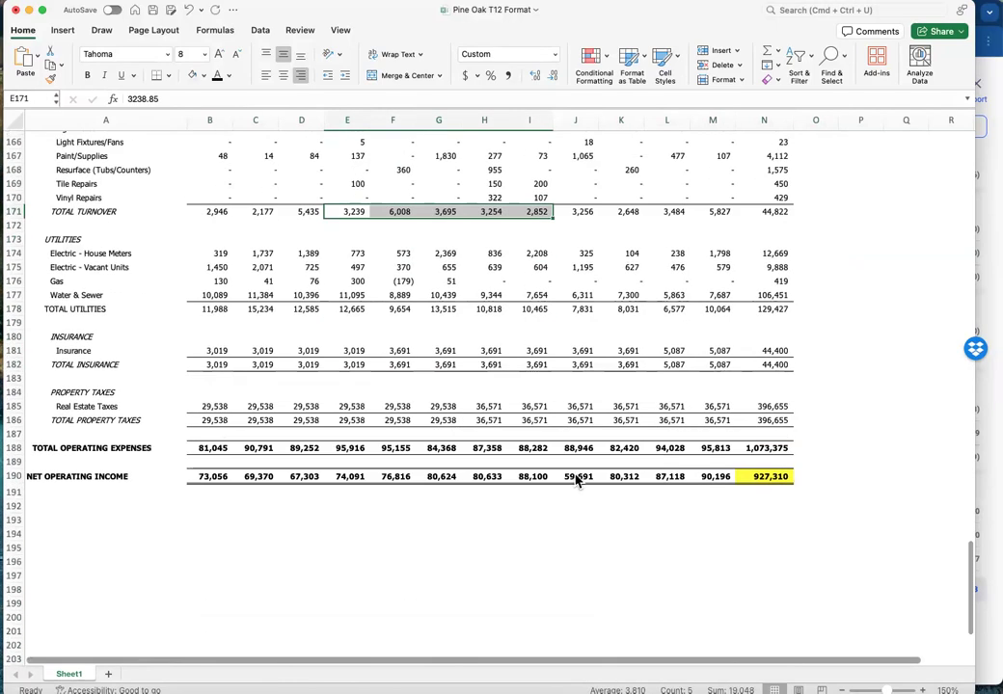
left_click(767, 478)
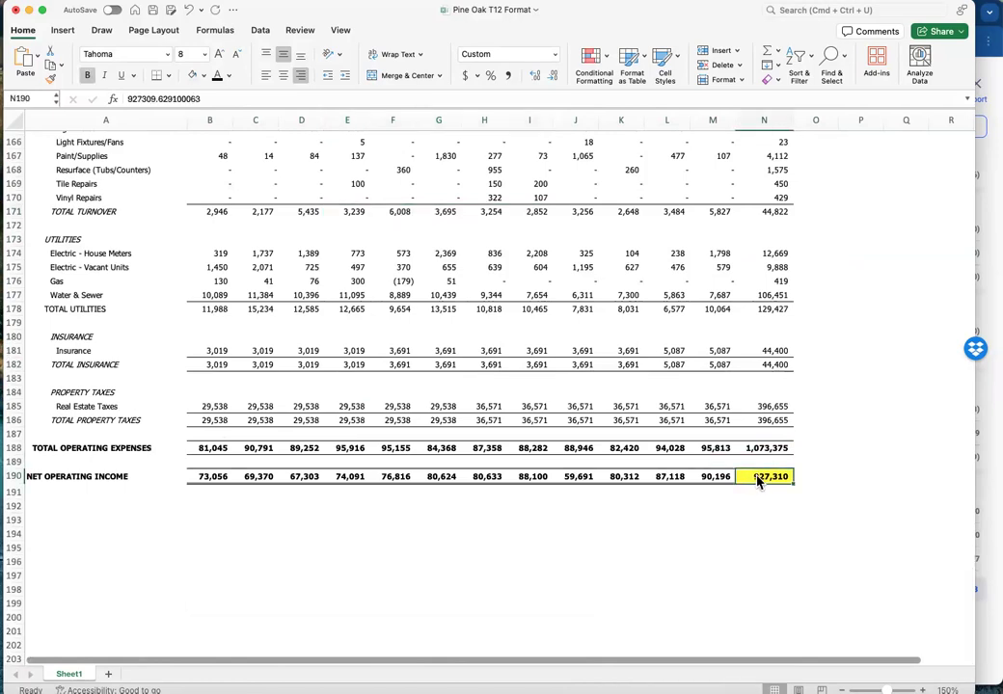
- Return to the T12 Parsing review in the browser and confirm the parsed T12
left_click(982, 405)
scroll(656, 293, "up", 5)
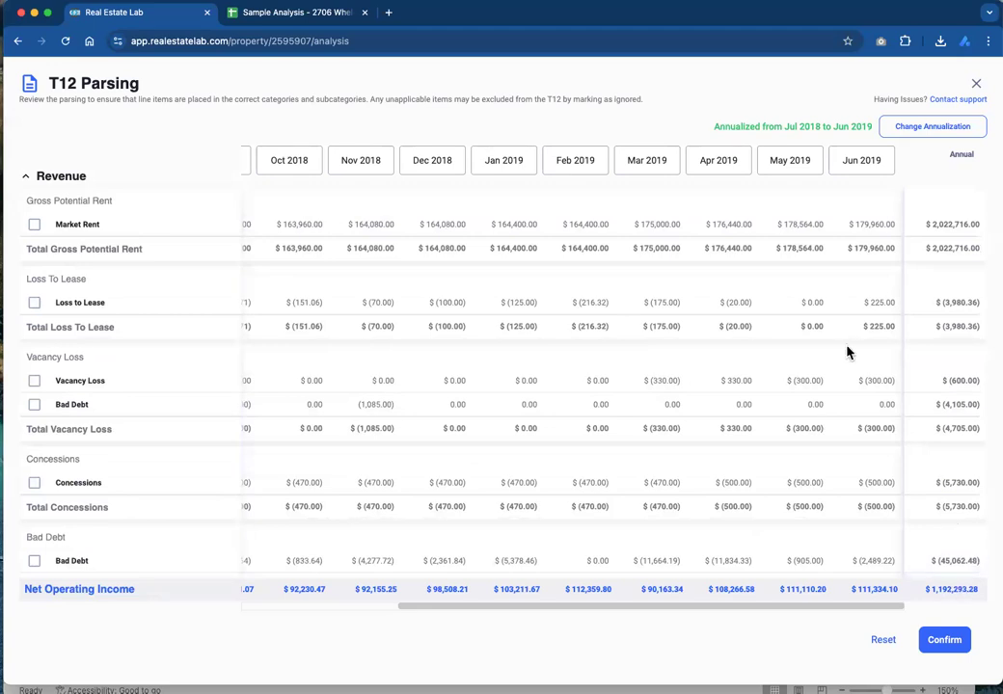
left_click(944, 639)
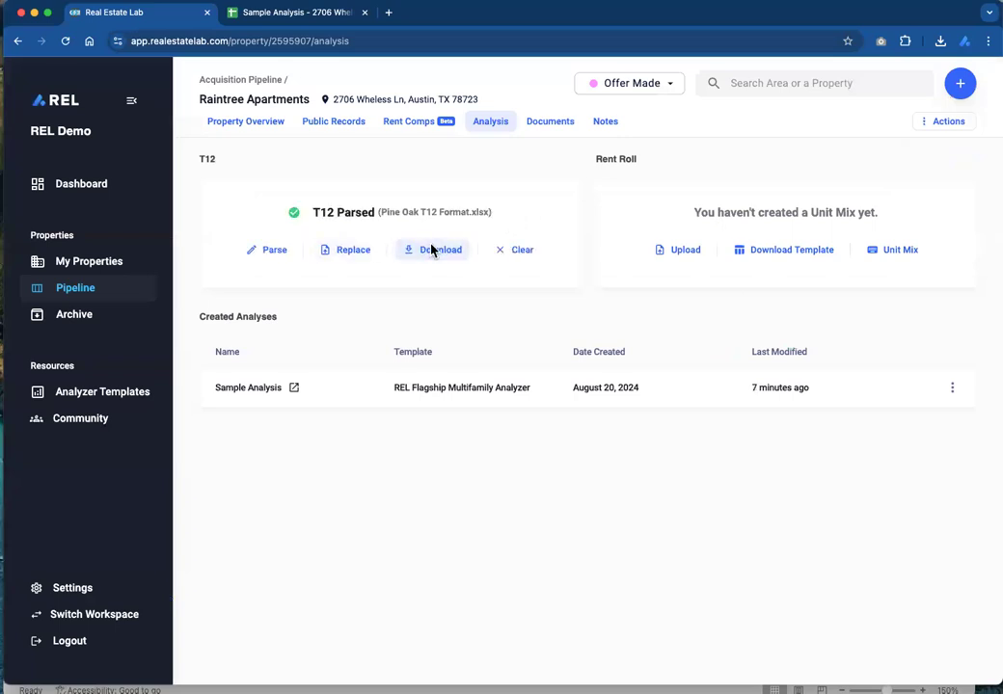
- Download the parsed T12's file from the property's Analysis page and switch back to the Excel workbook
left_click(431, 250)
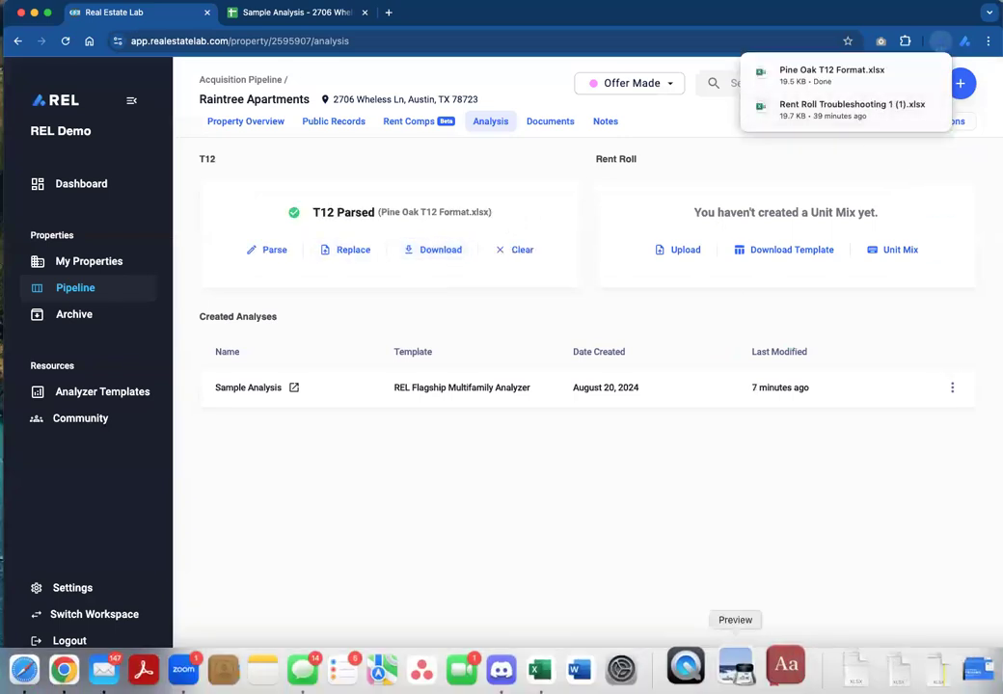
key("ctrl+Up")
left_click(451, 285)
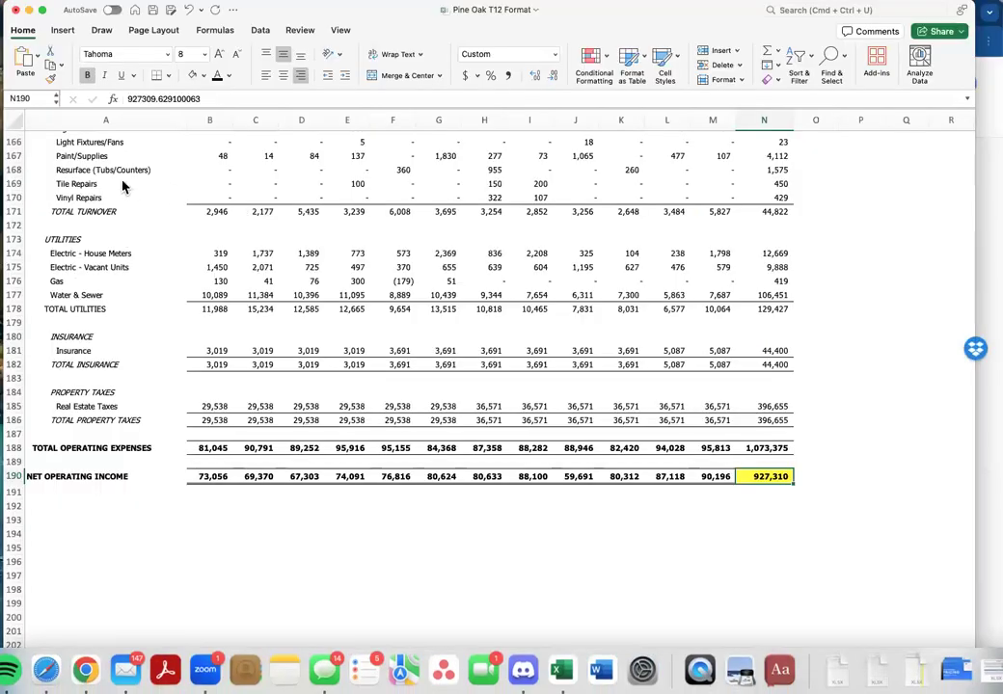
- Inspect the Total Turnover cells B171 and C171 and nearby Turnover line items in the source workbook for underlying formulas
left_click(208, 213)
scroll(262, 213, "up", 4)
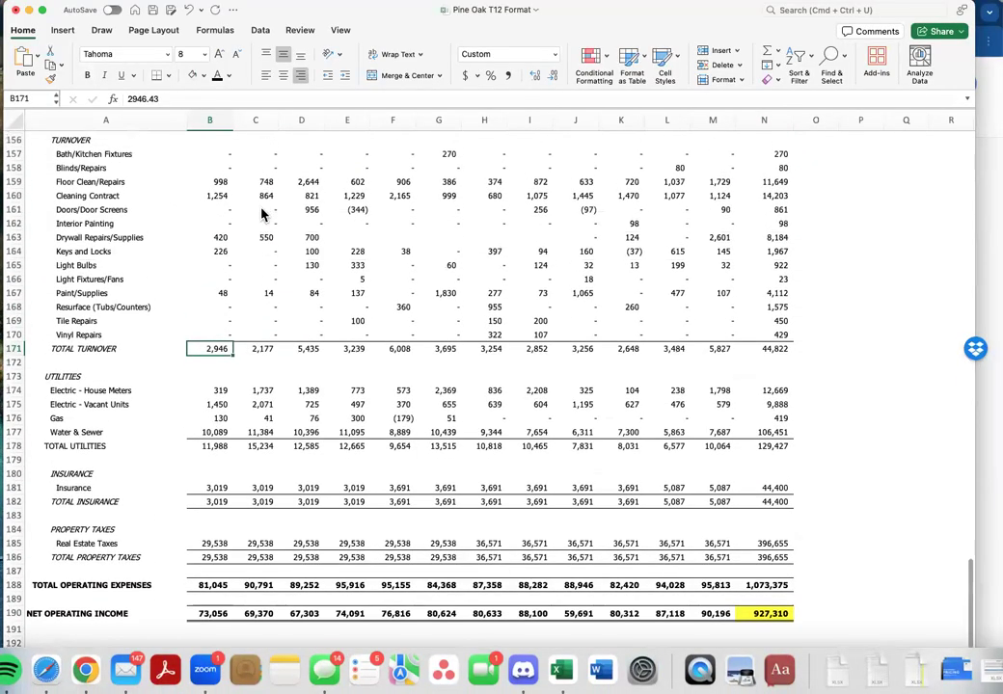
double_click(218, 367)
double_click(255, 364)
double_click(260, 338)
double_click(260, 366)
left_click(261, 310)
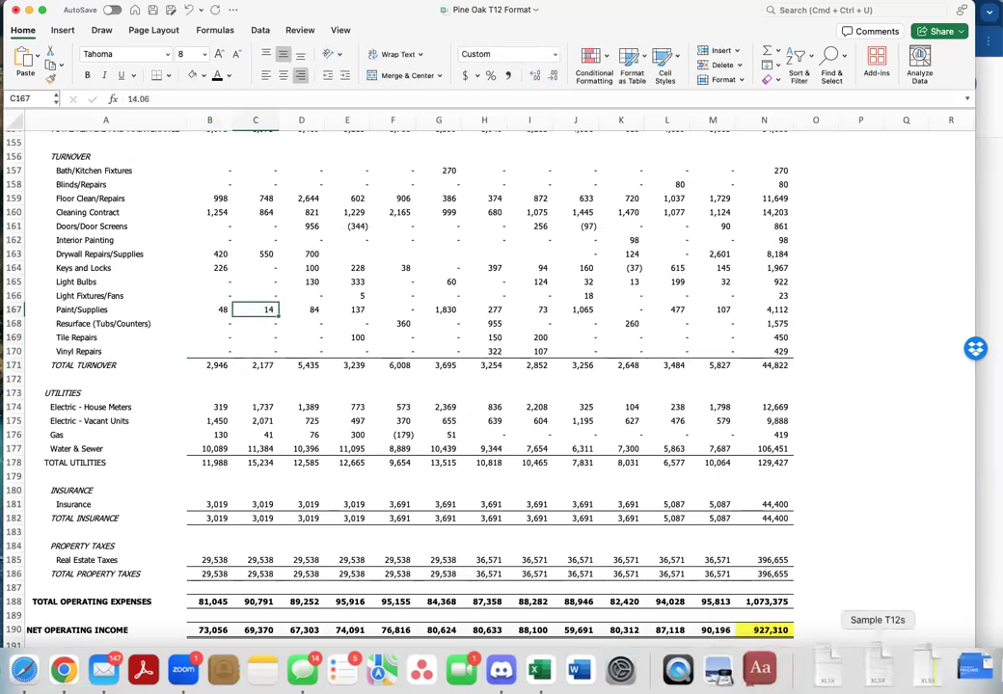
- Save and close the source workbook so that the downloaded Pine Oak T12 Format file can be opened in its place
left_click(836, 669)
left_click(847, 607)
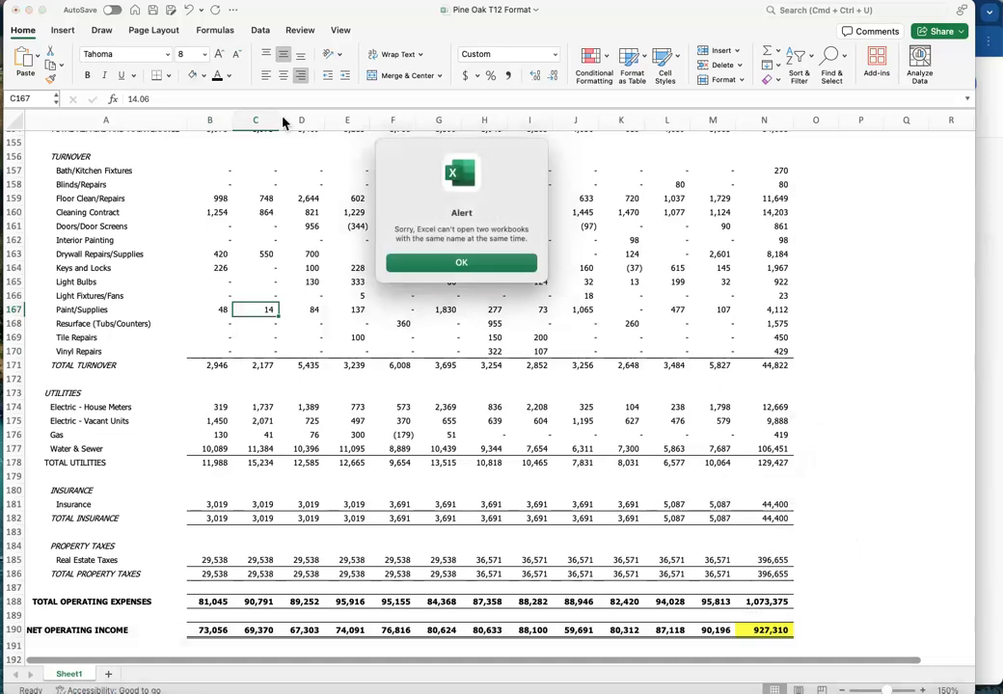
left_click(465, 260)
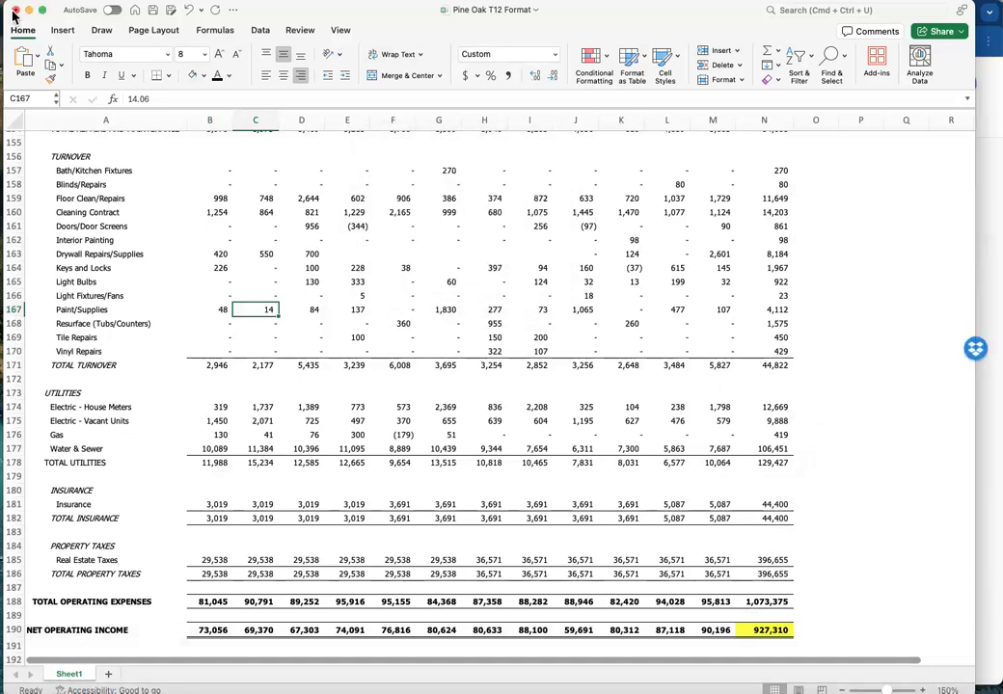
key("super+s")
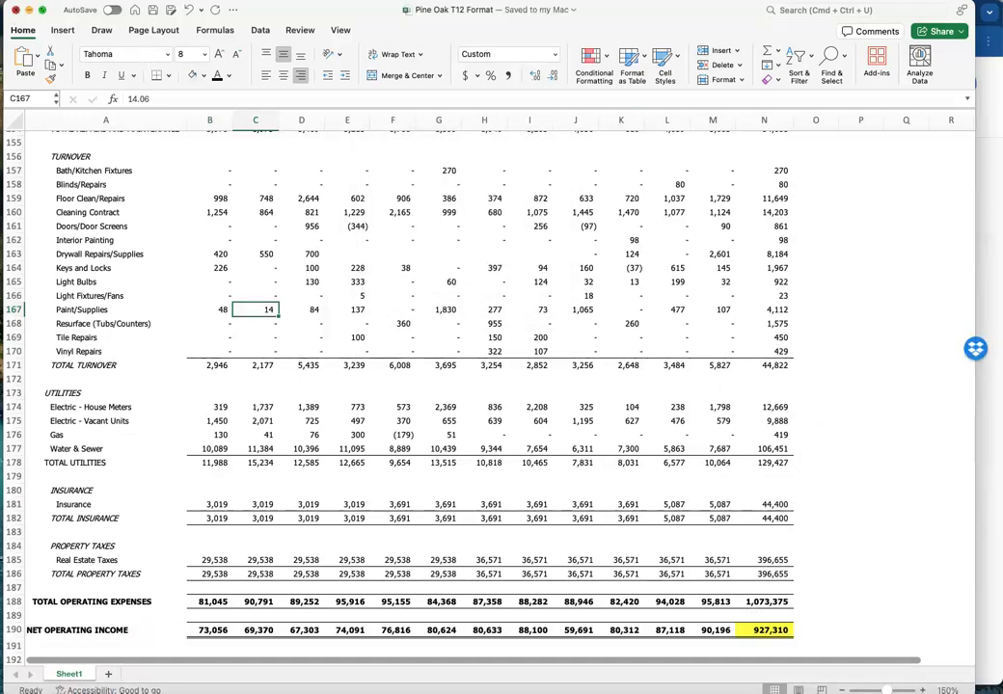
left_click(16, 10)
left_click(833, 667)
left_click(852, 605)
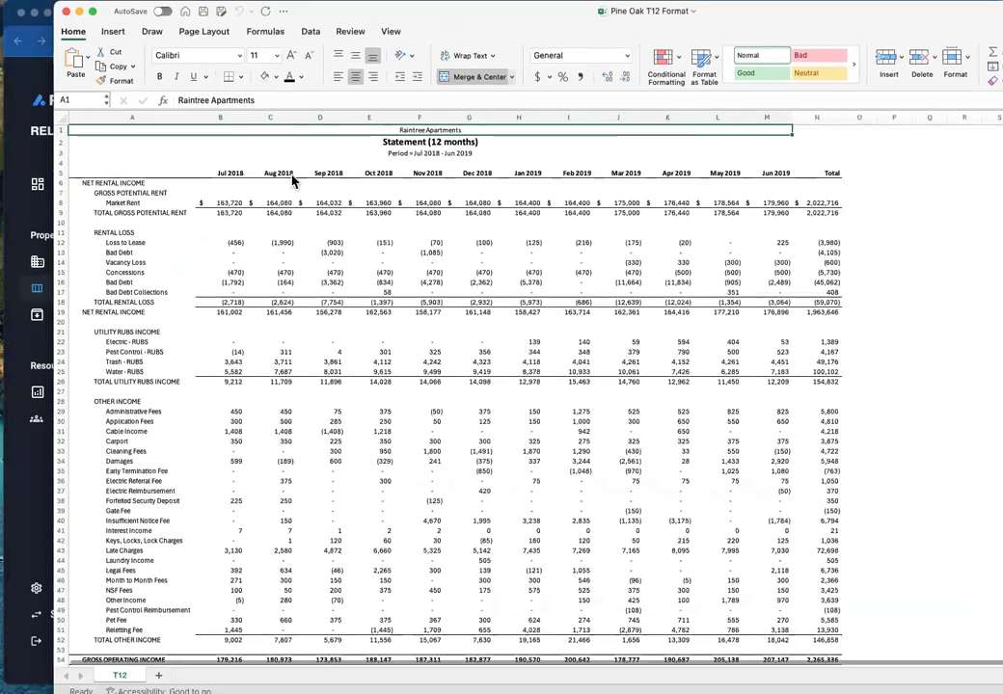
- Inspect the Jul 2018 formulas for Total Gross Potential Rent and Total Rental Loss in the downloaded T12
double_click(229, 213)
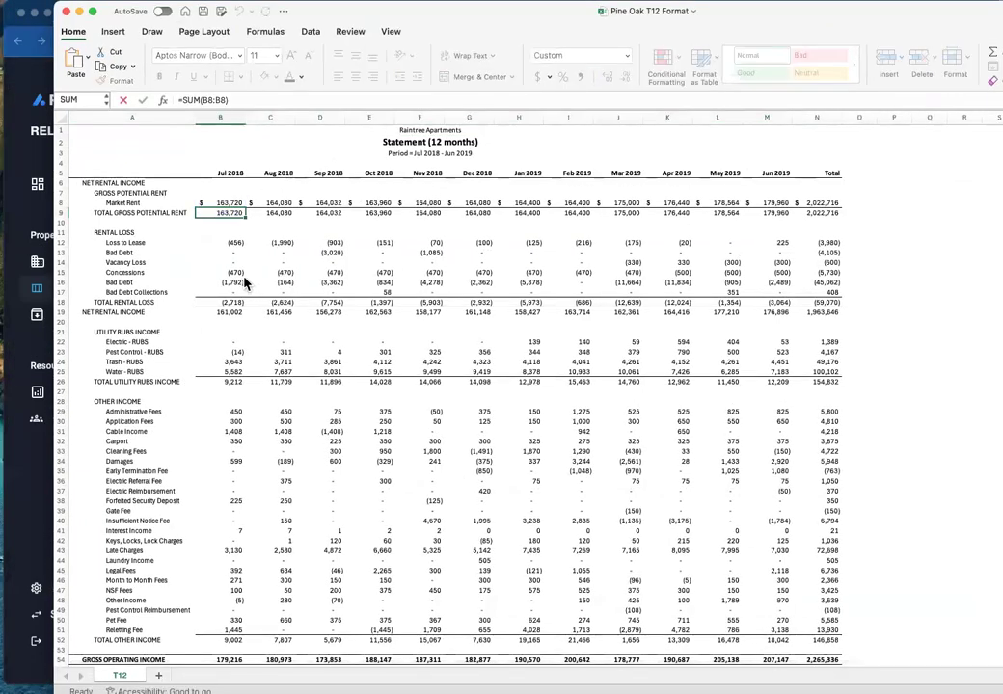
double_click(232, 302)
key("Escape")
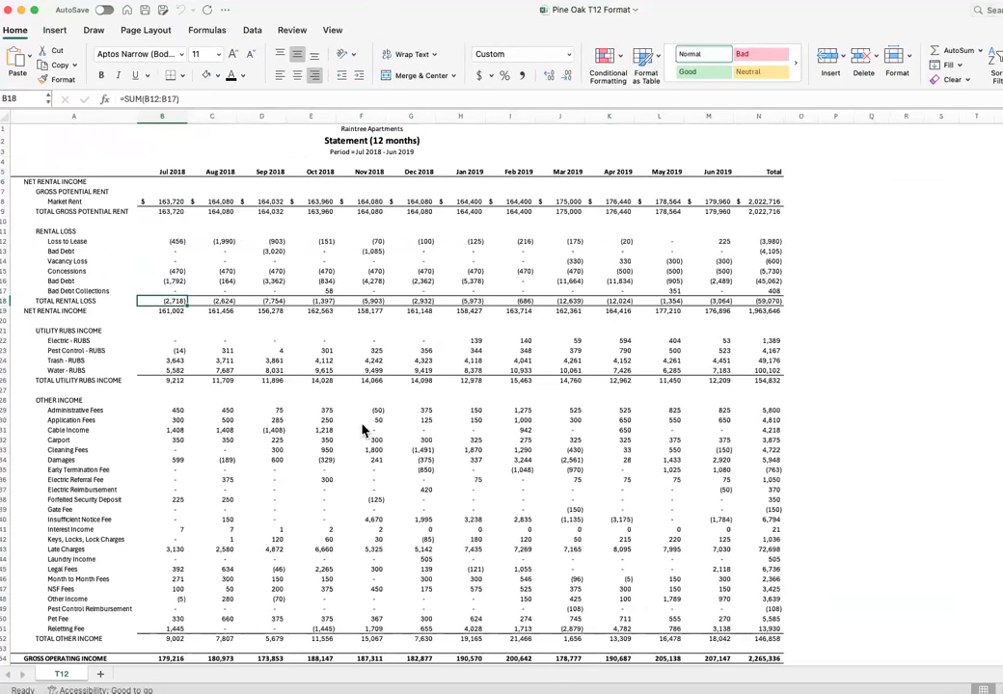
- Inspect the annual and Mar 2019 Net Operating Income formulas, the Nov 2018 Gas cell and the Mar 2019 Total Utilities formula
scroll(365, 430, "down", 9)
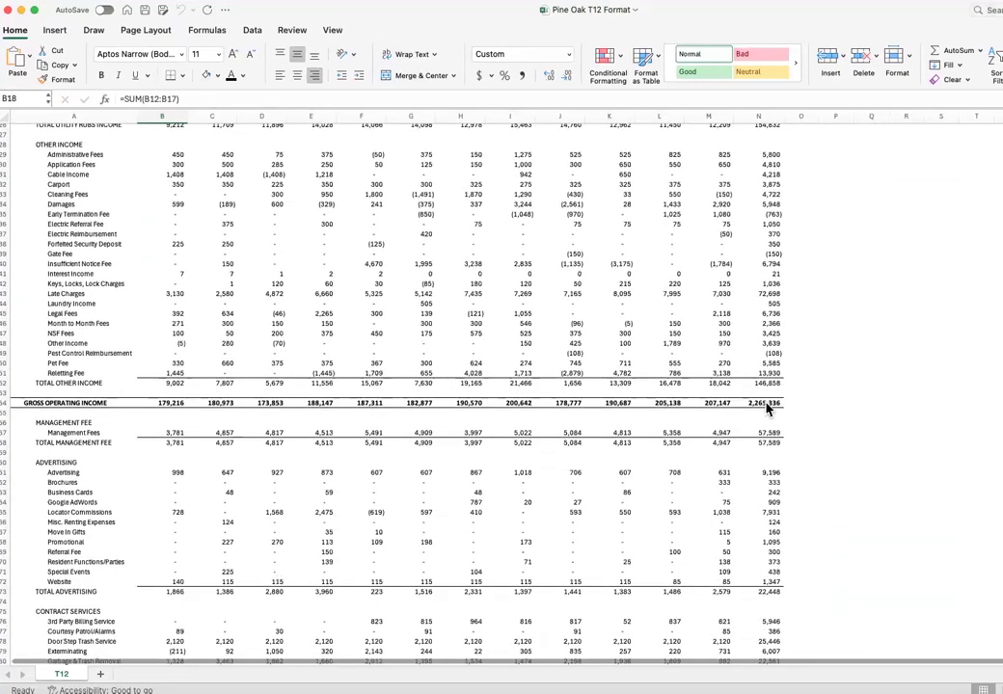
left_click(766, 422)
scroll(778, 425, "down", 7)
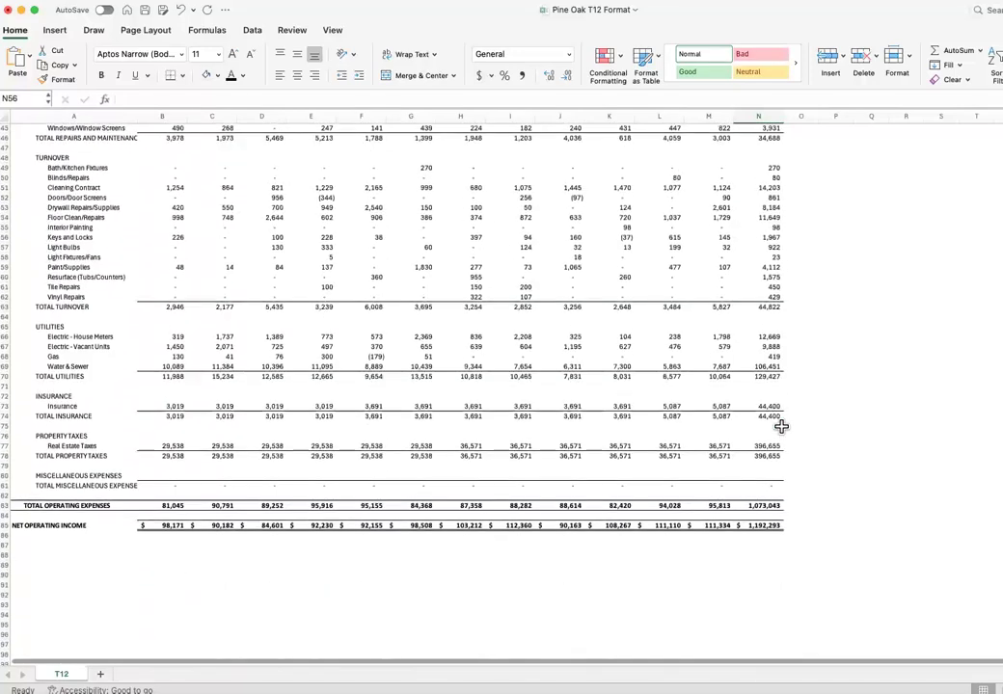
double_click(777, 532)
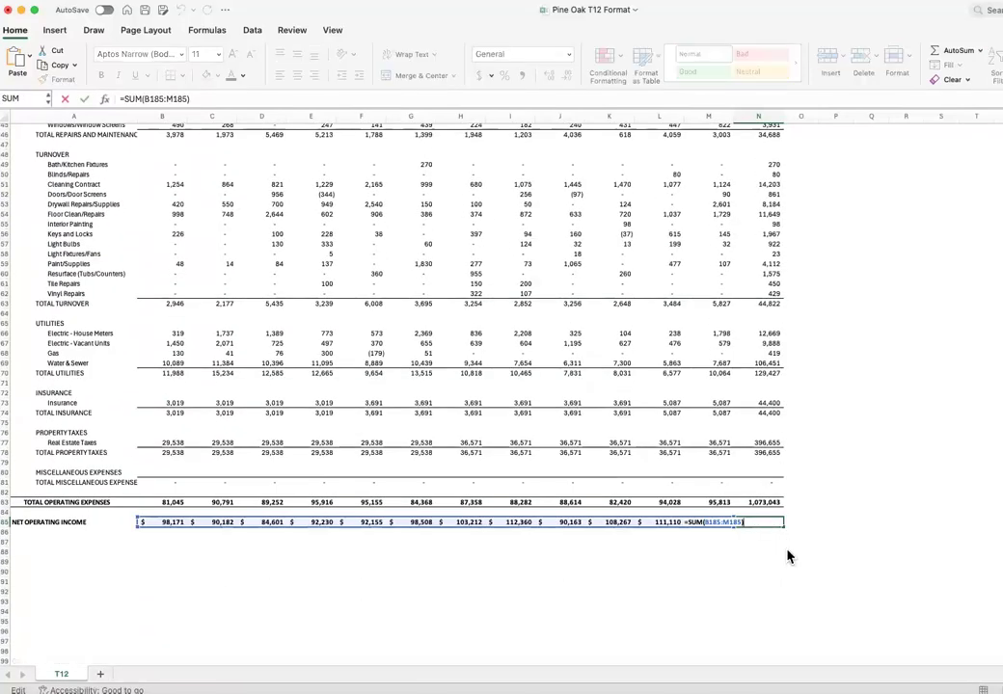
left_click(800, 552)
left_click(573, 523)
double_click(571, 522)
left_click(361, 353)
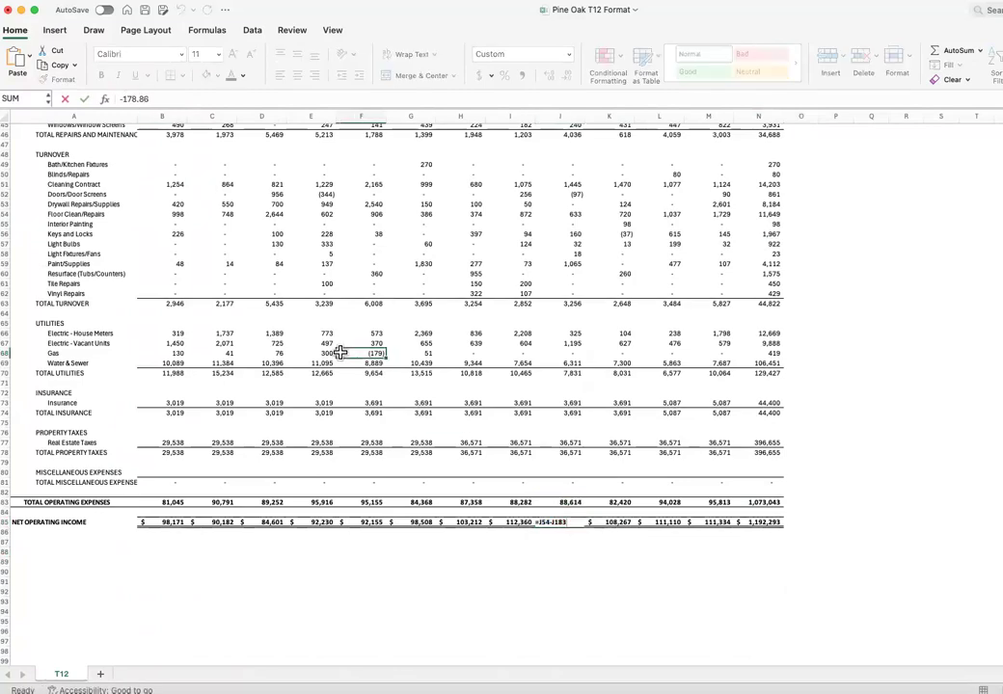
left_click(552, 374)
scroll(553, 374, "up", 20)
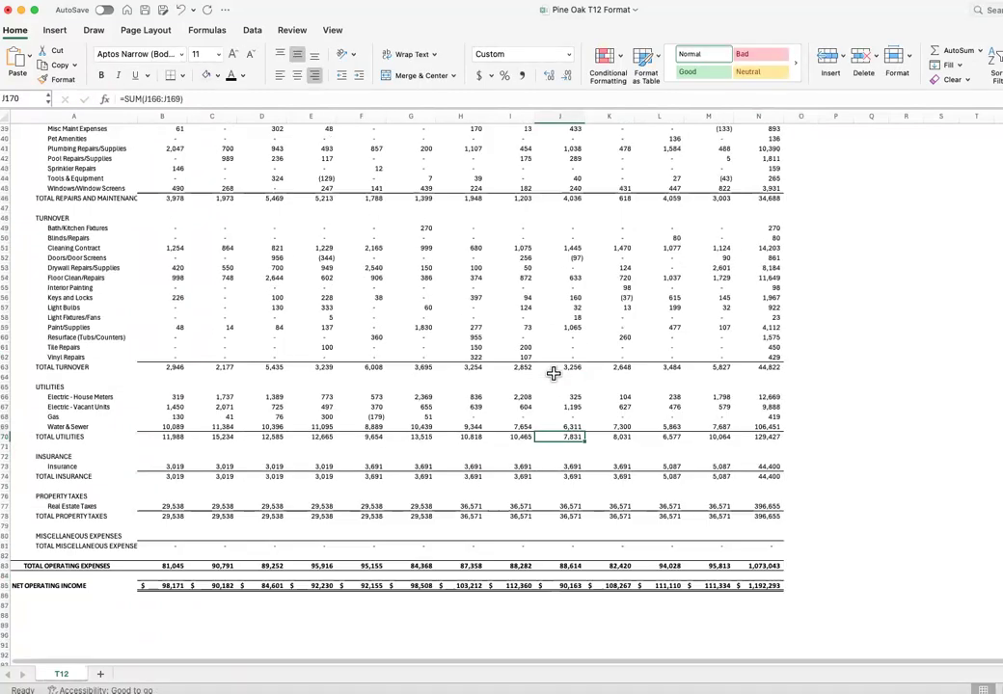
scroll(553, 374, "up", 5)
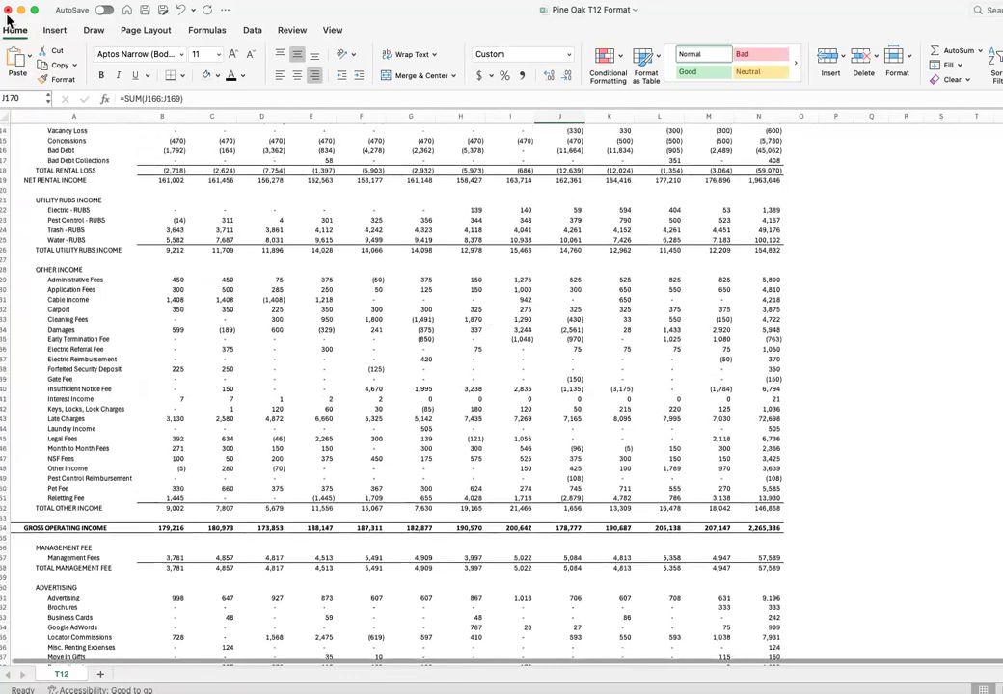
- Save and close the downloaded workbook, and reopen the T12 Parsing review from the property's Analysis page in the browser
key("super+s")
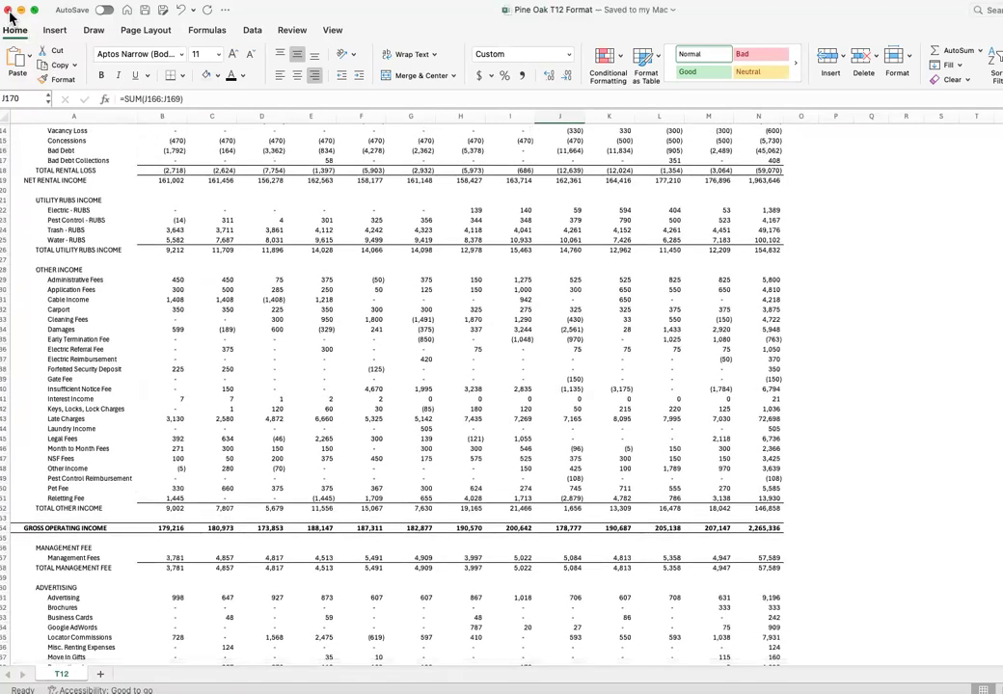
left_click(8, 10)
left_click(783, 326)
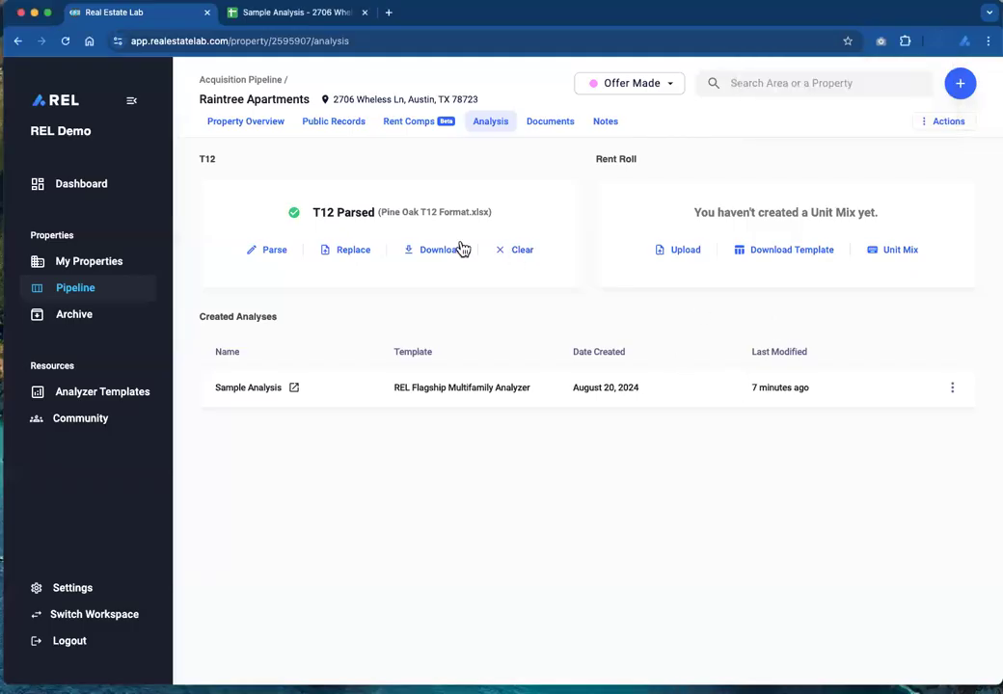
left_click(286, 253)
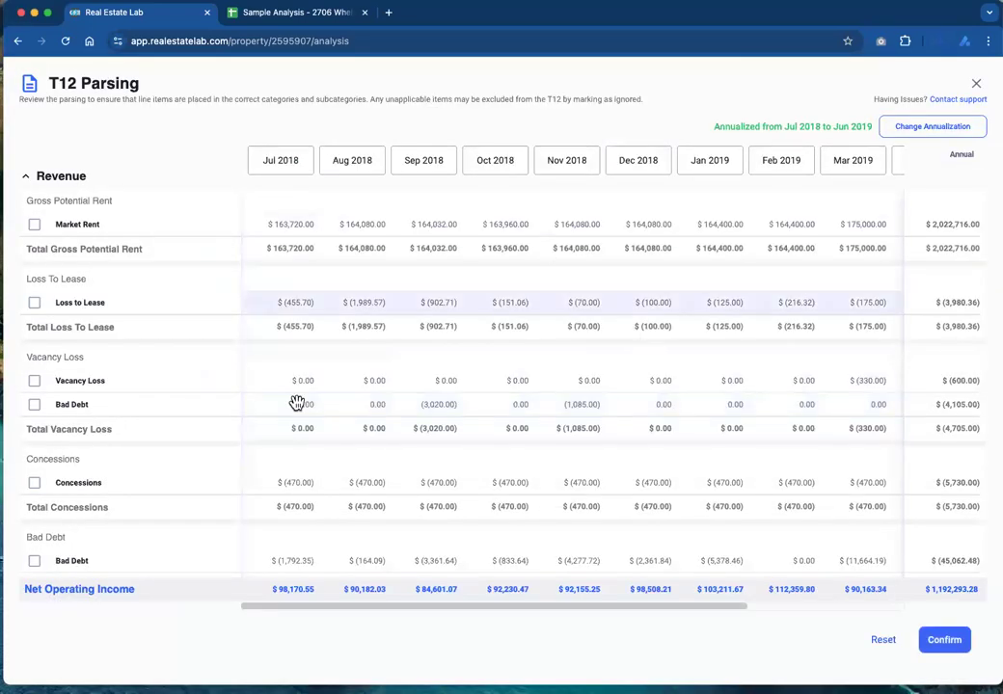
- Move the Pest Control - RUBS, Trash - RUBS and Electric - RUBS rows from Other Income to the RUBS Income revenue category
scroll(311, 459, "down", 10)
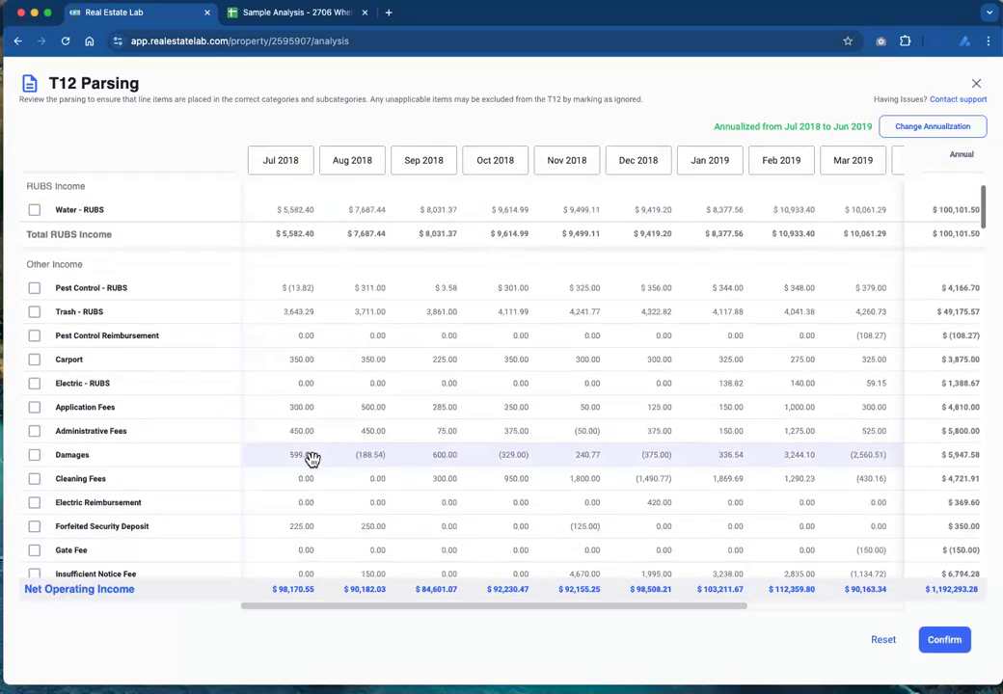
left_click(34, 287)
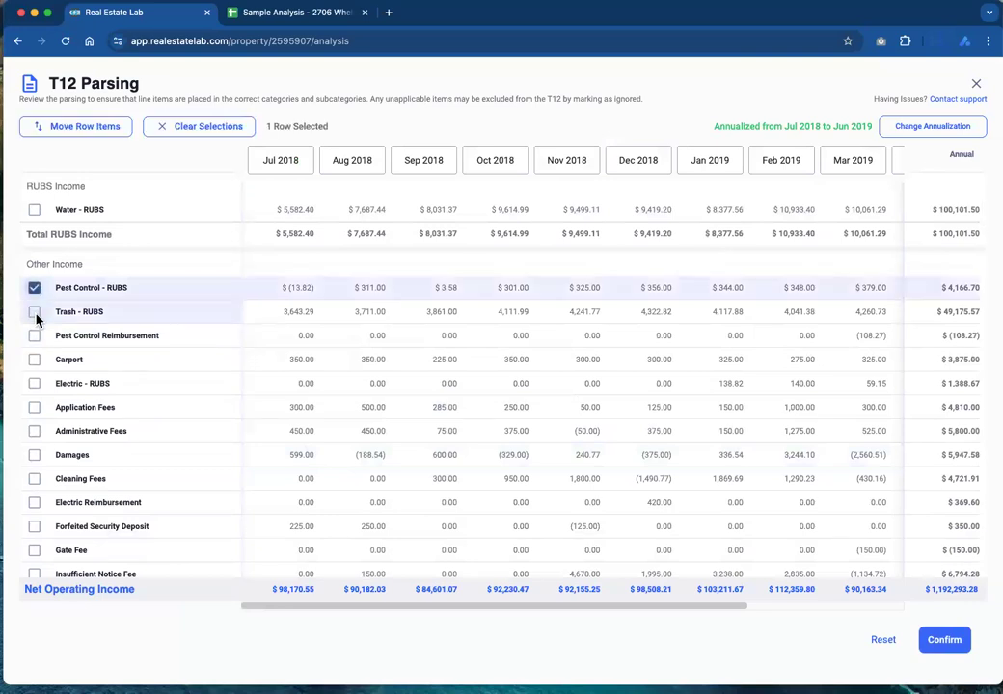
left_click(34, 311)
left_click(34, 383)
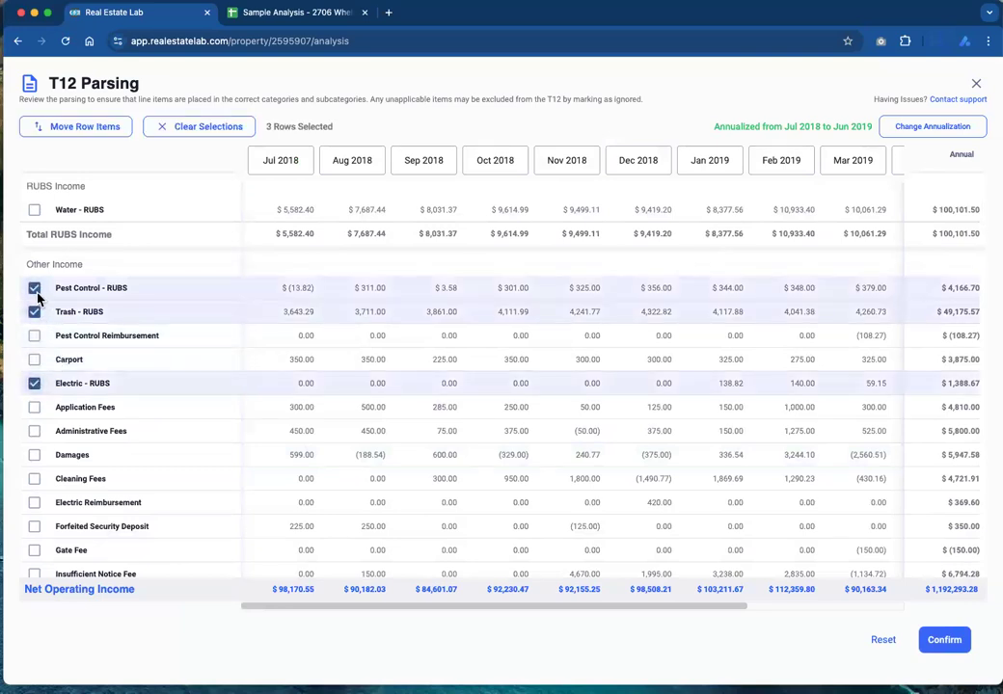
scroll(121, 500, "down", 4)
scroll(116, 499, "up", 3)
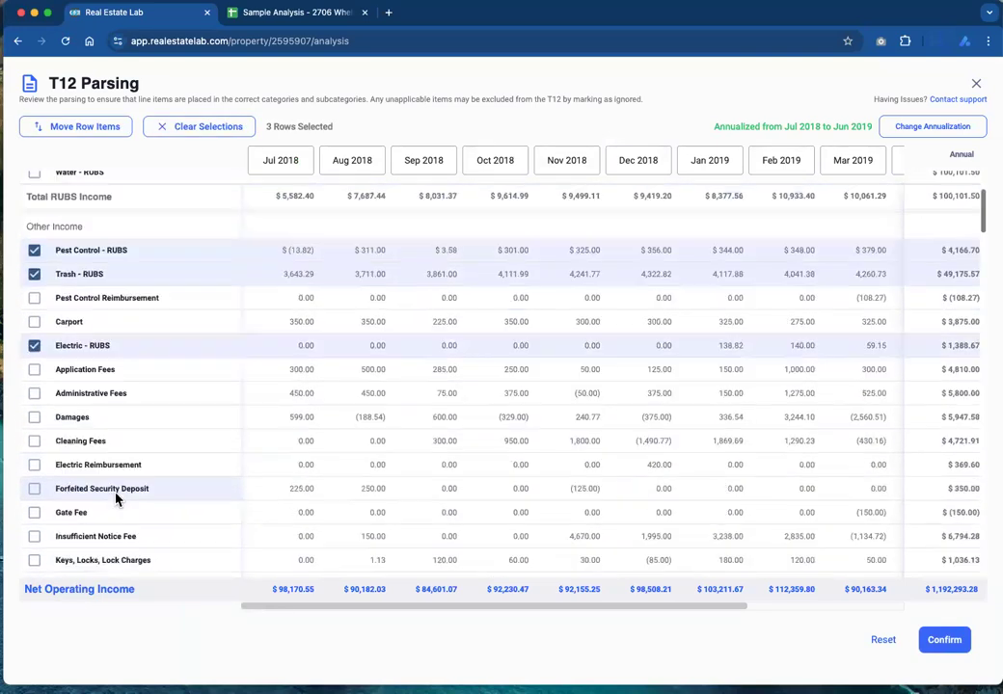
scroll(115, 499, "up", 5)
scroll(117, 562, "down", 1)
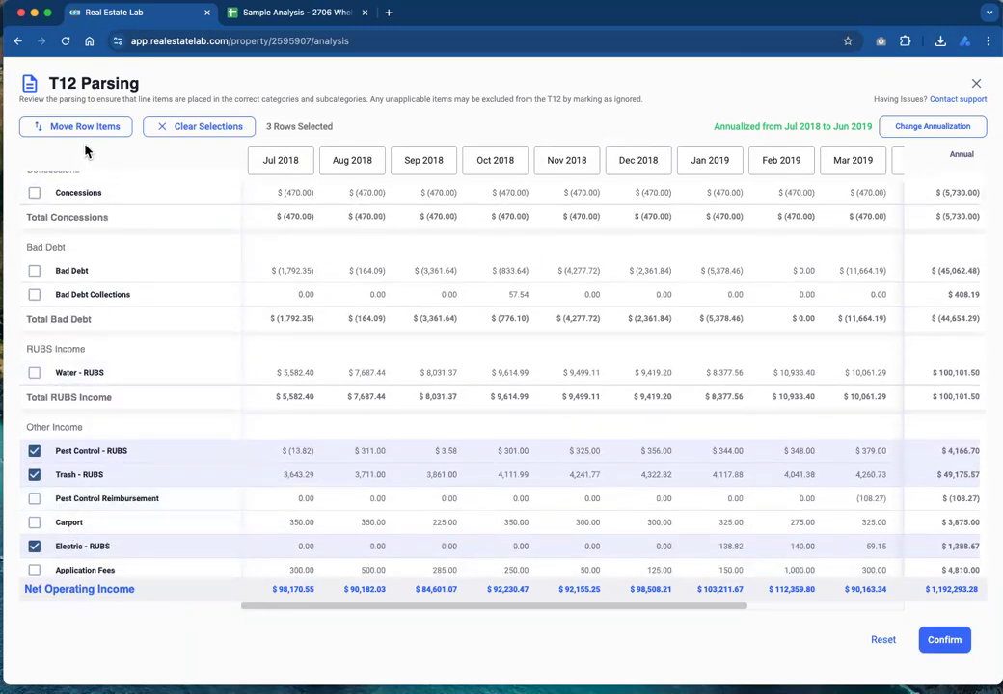
left_click(27, 130)
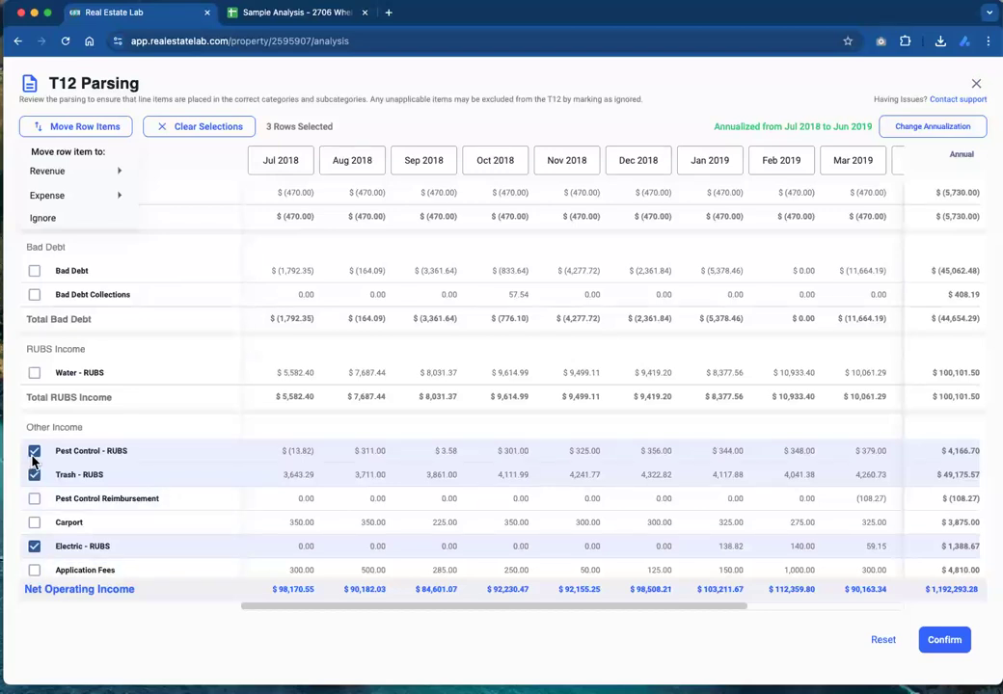
left_click(70, 131)
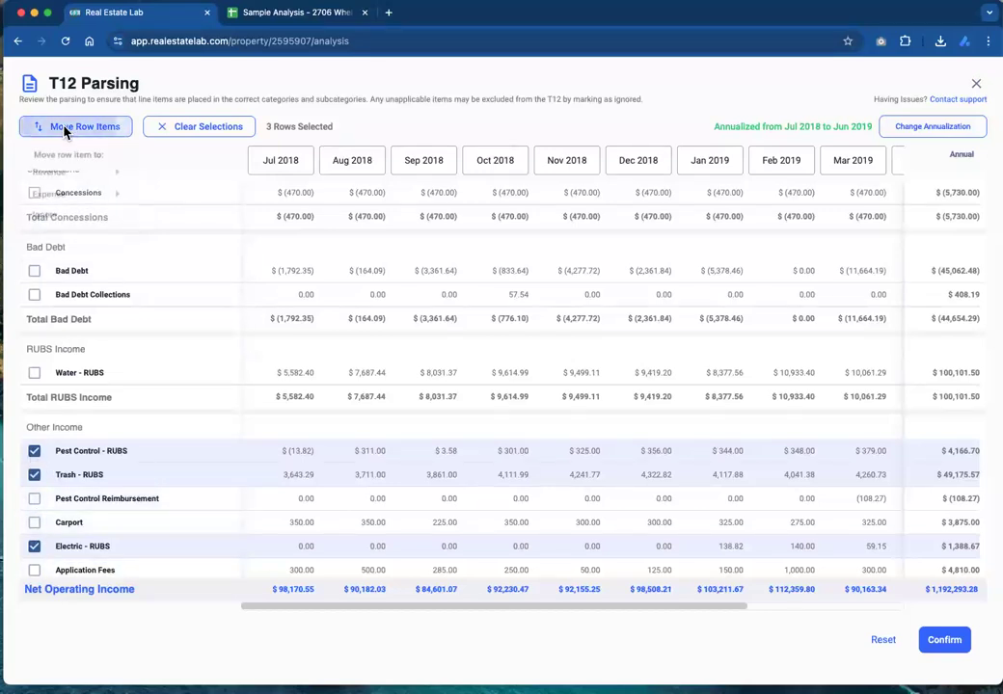
left_click(70, 130)
mouse_move(79, 181)
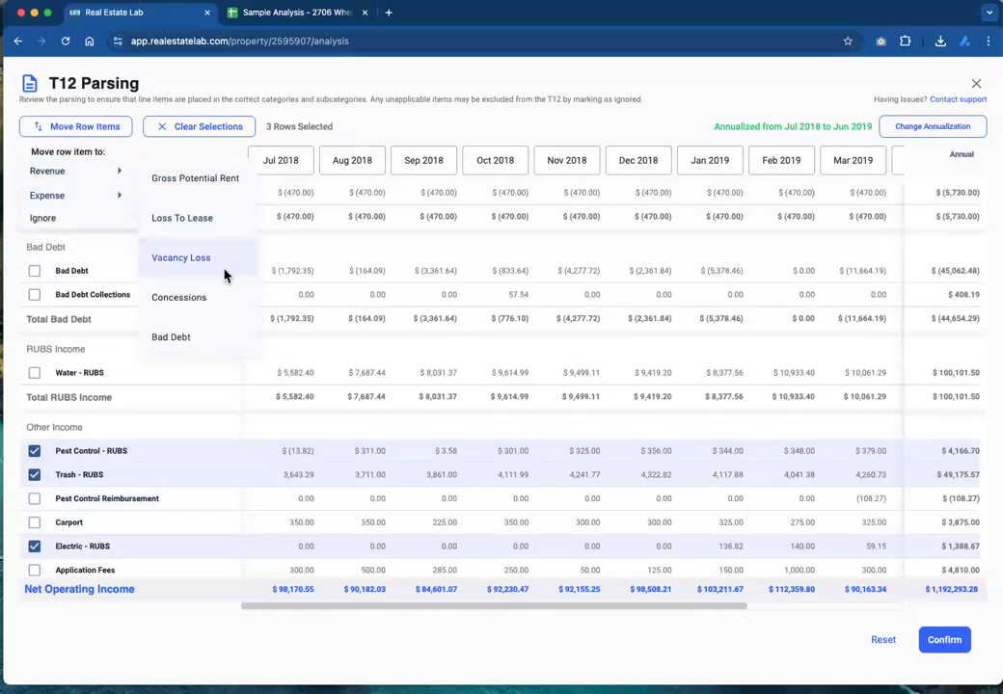
scroll(217, 270, "down", 2)
left_click(174, 305)
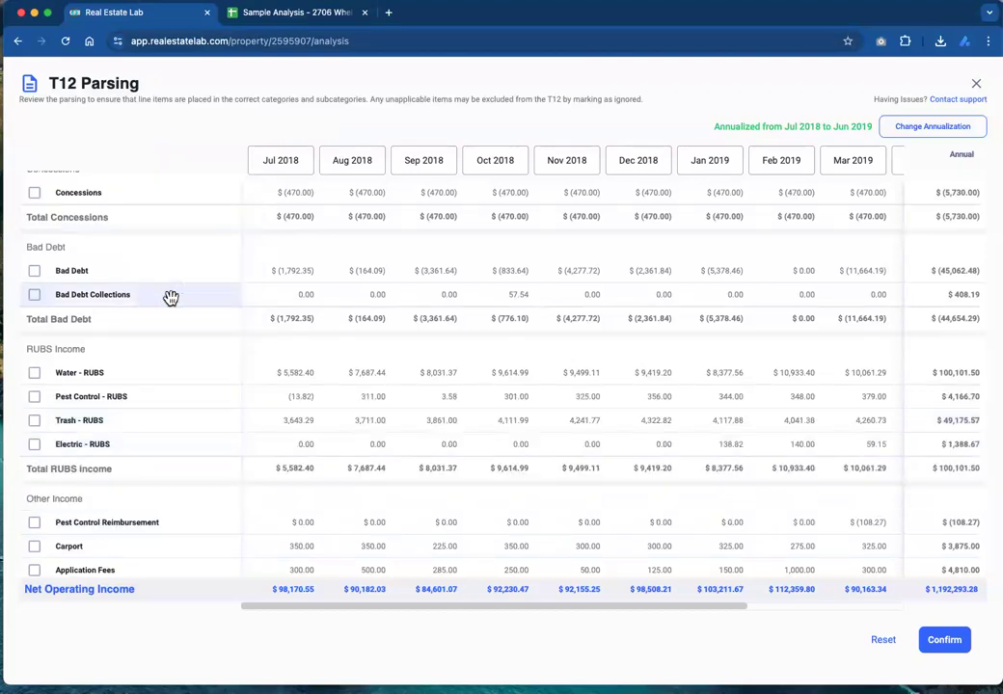
- Move the Carport row to the end of the Other Income category
scroll(115, 429, "down", 3)
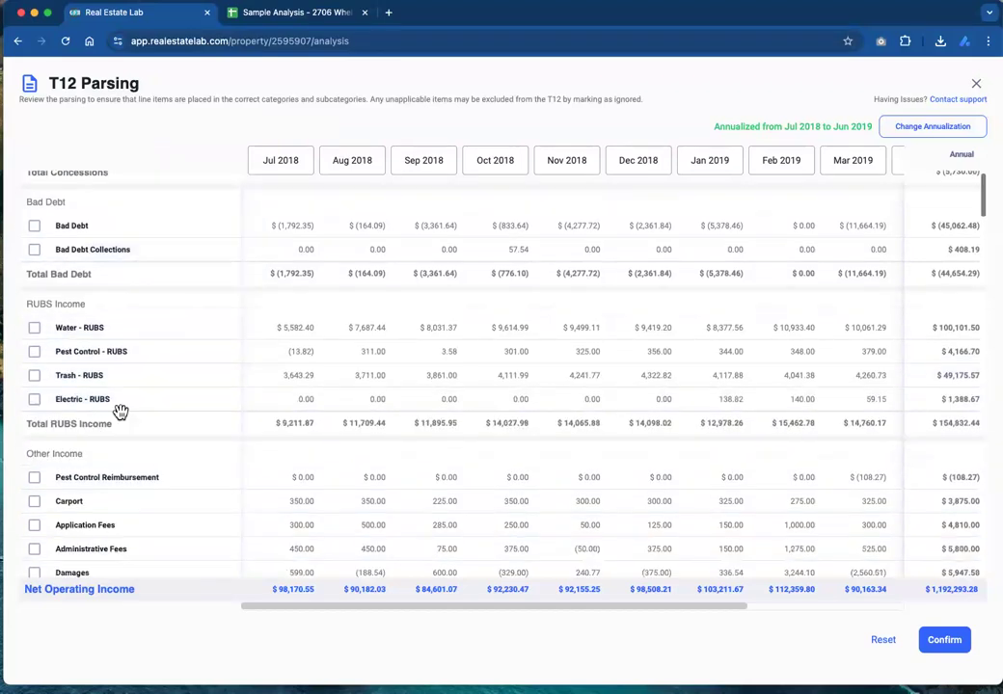
left_click_drag(139, 412, 130, 345)
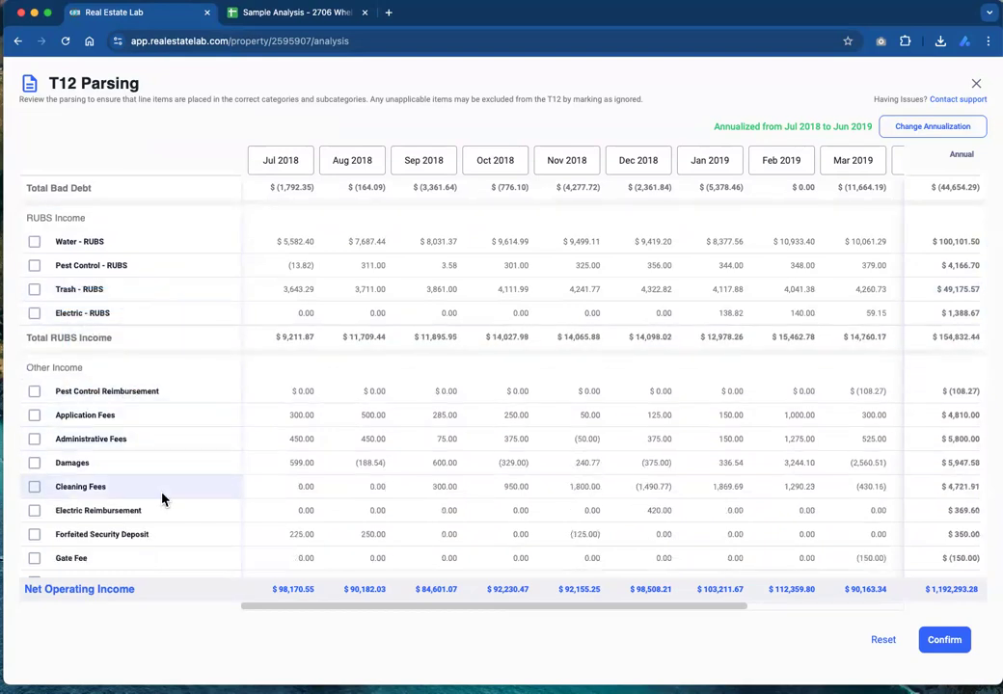
scroll(163, 496, "down", 5)
scroll(161, 497, "down", 8)
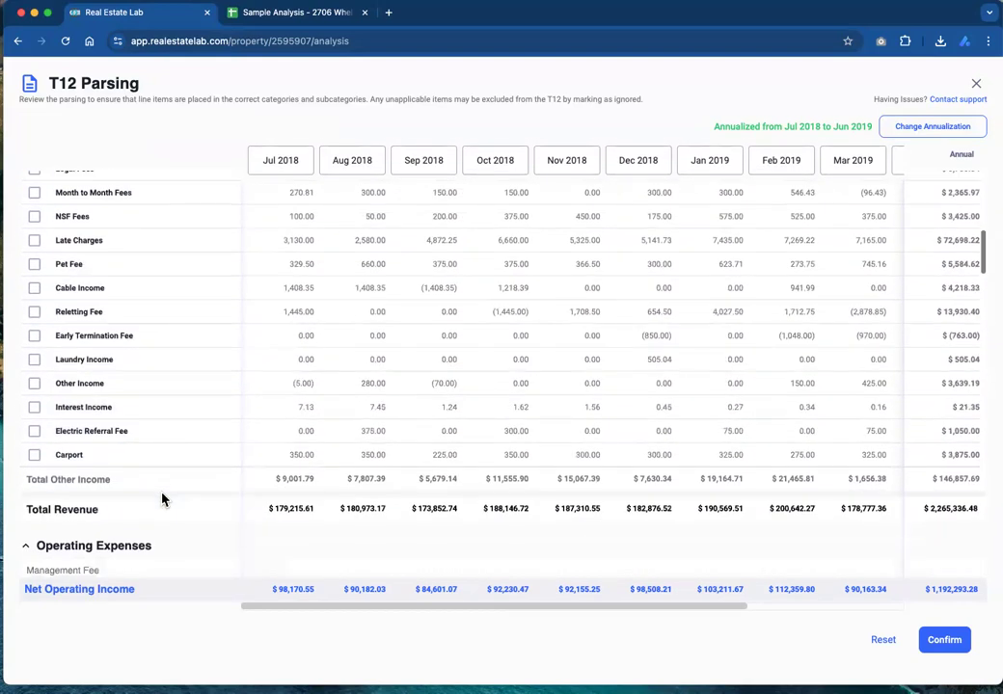
- Review the Operating Expenses line items, check the Sample Analysis spreadsheet's Pro Forma expenses, and return to the T12 Parsing review
scroll(162, 494, "down", 6)
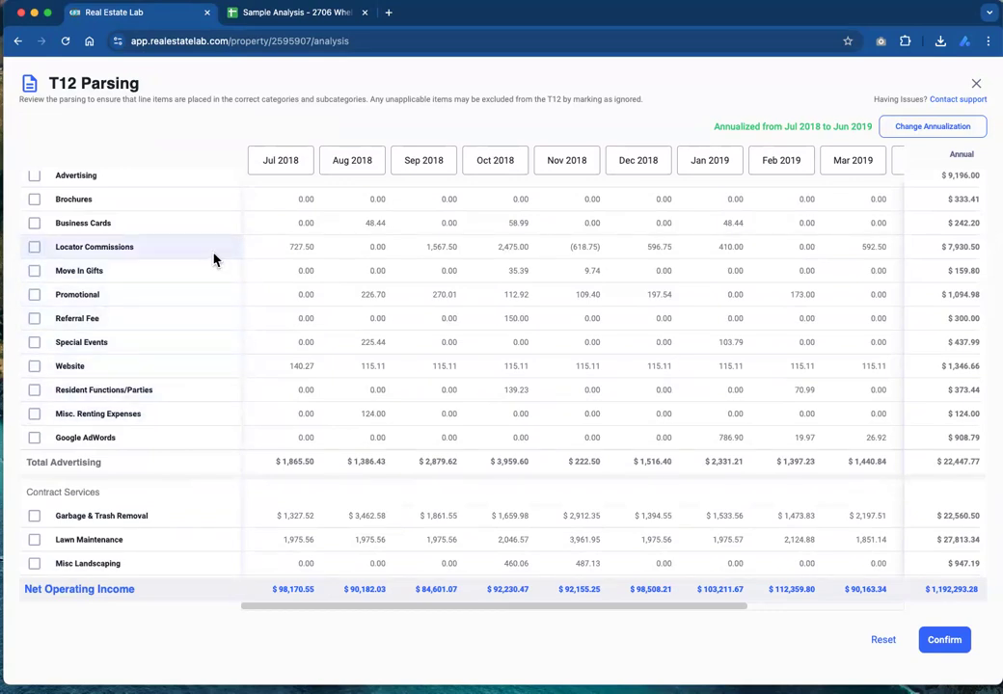
scroll(215, 376, "down", 5)
scroll(210, 369, "up", 7)
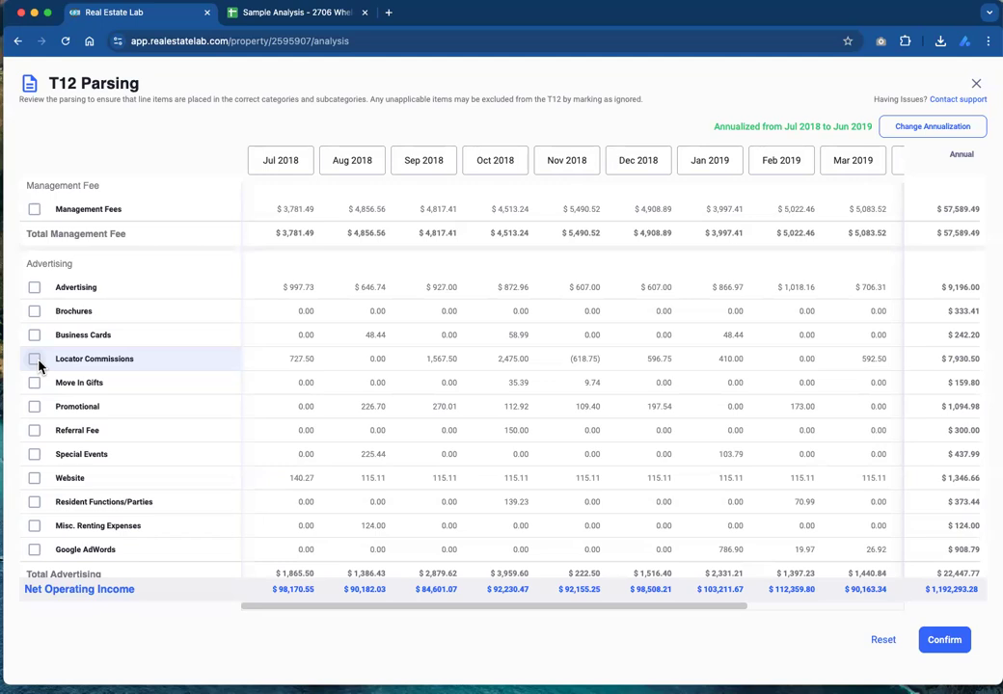
left_click(290, 12)
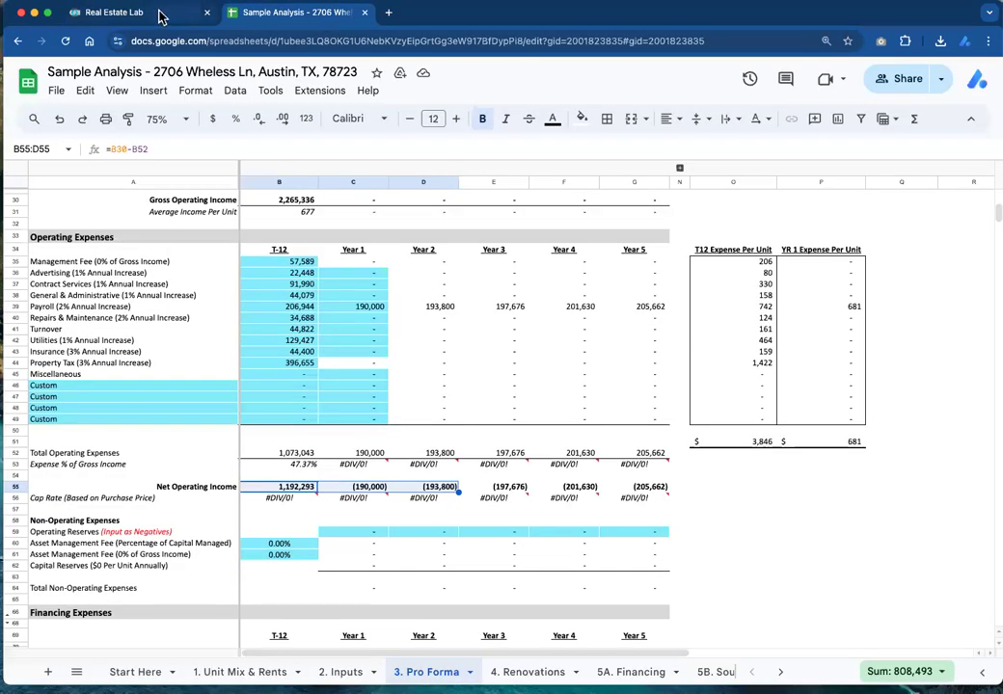
left_click(116, 12)
- Exclude the Locator Commissions row under Advertising from the T12 by marking it as ignored
left_click(33, 359)
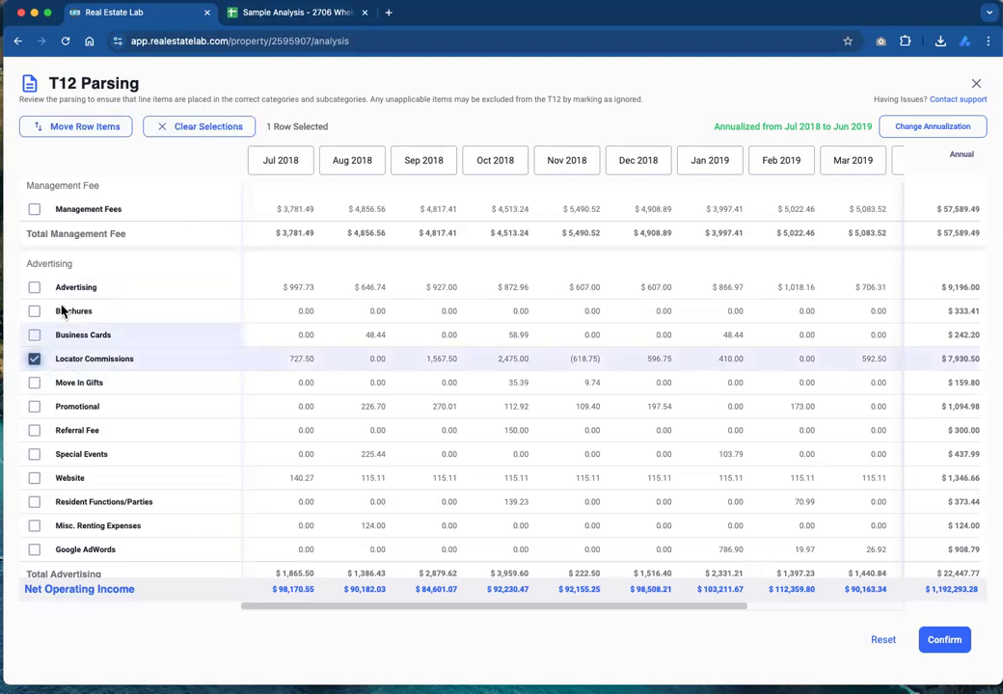
left_click(72, 131)
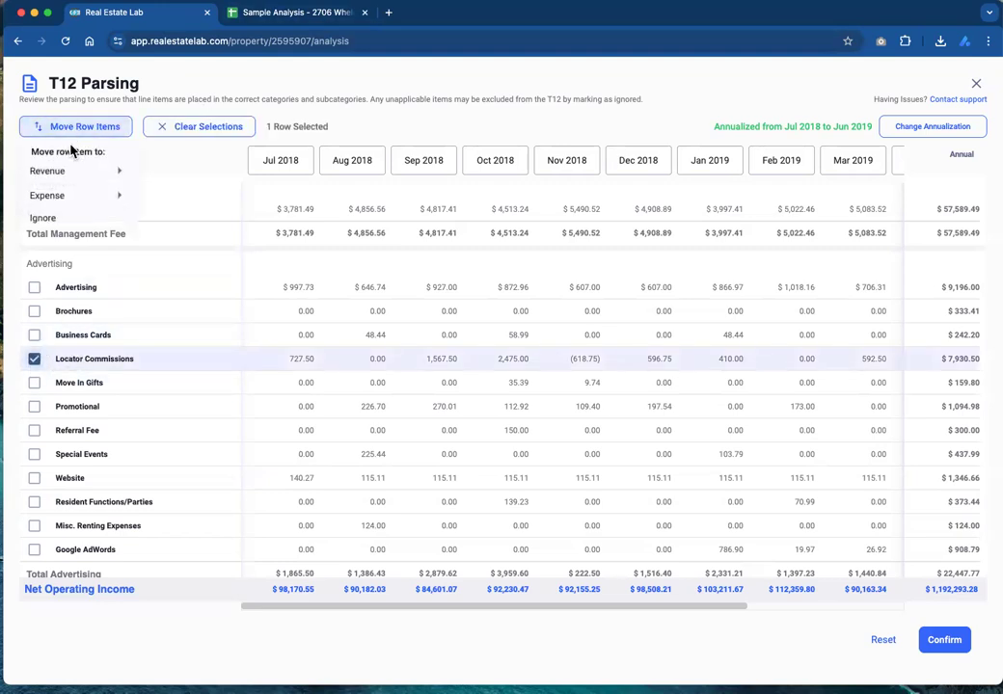
left_click(43, 219)
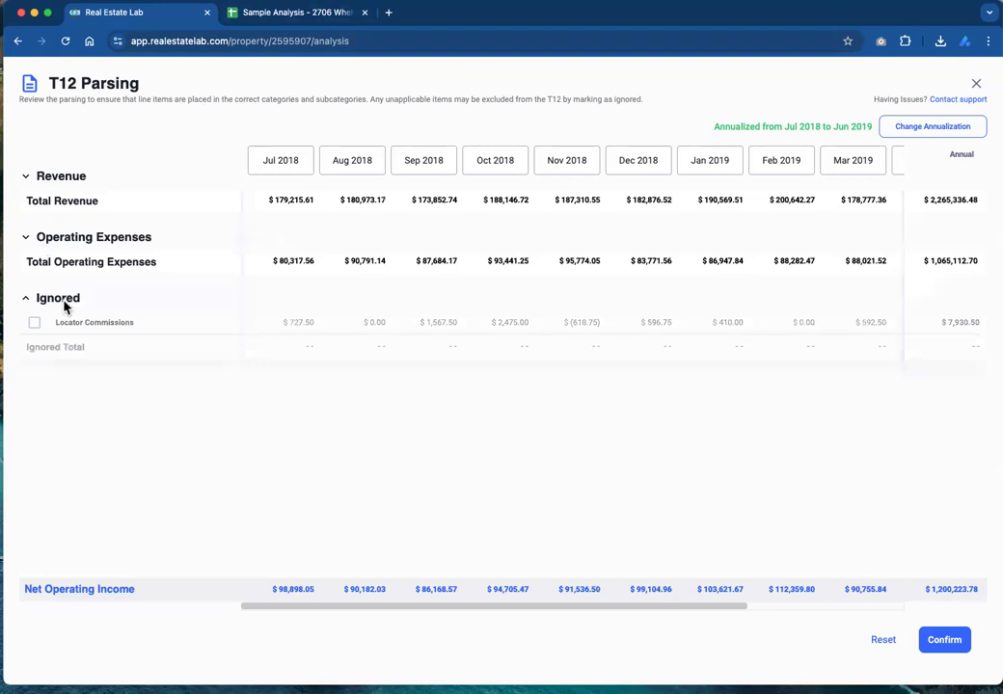
- Expand the Operating Expenses and Revenue sections and examine the parsed line items, down to Repairs and Maintenance, Property Tax and Utilities
left_click(26, 237)
left_click(29, 176)
scroll(85, 294, "down", 10)
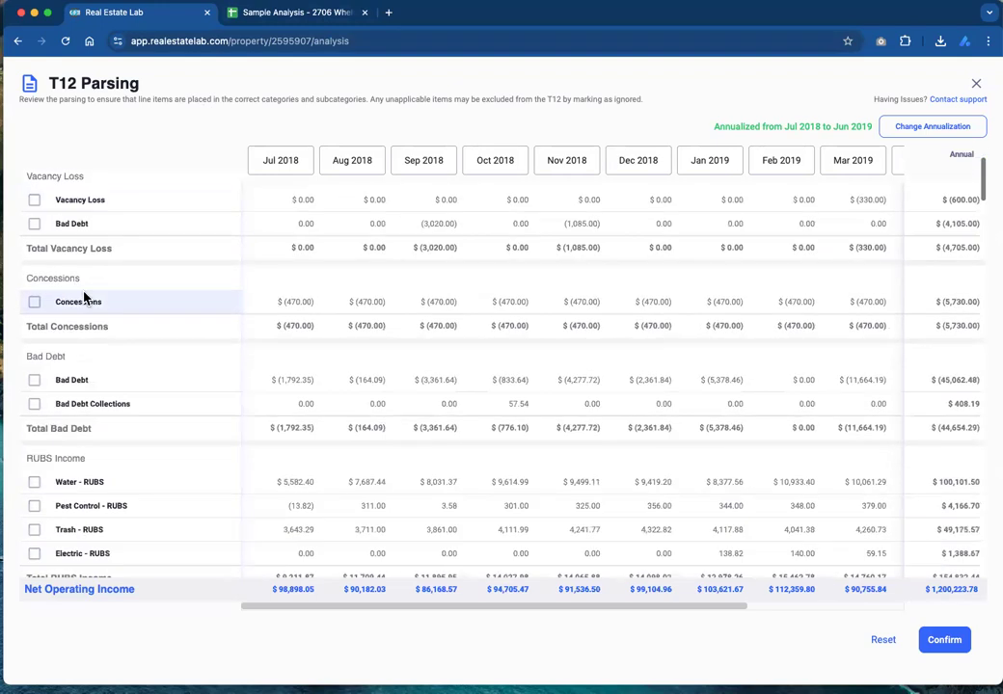
scroll(82, 290, "down", 15)
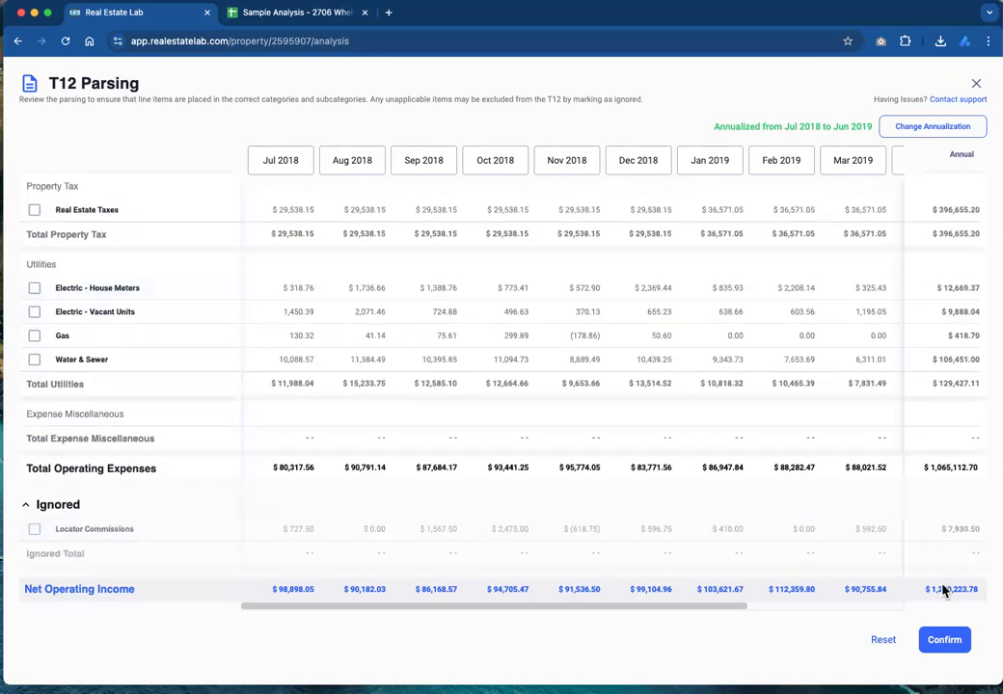
scroll(517, 305, "up", 1)
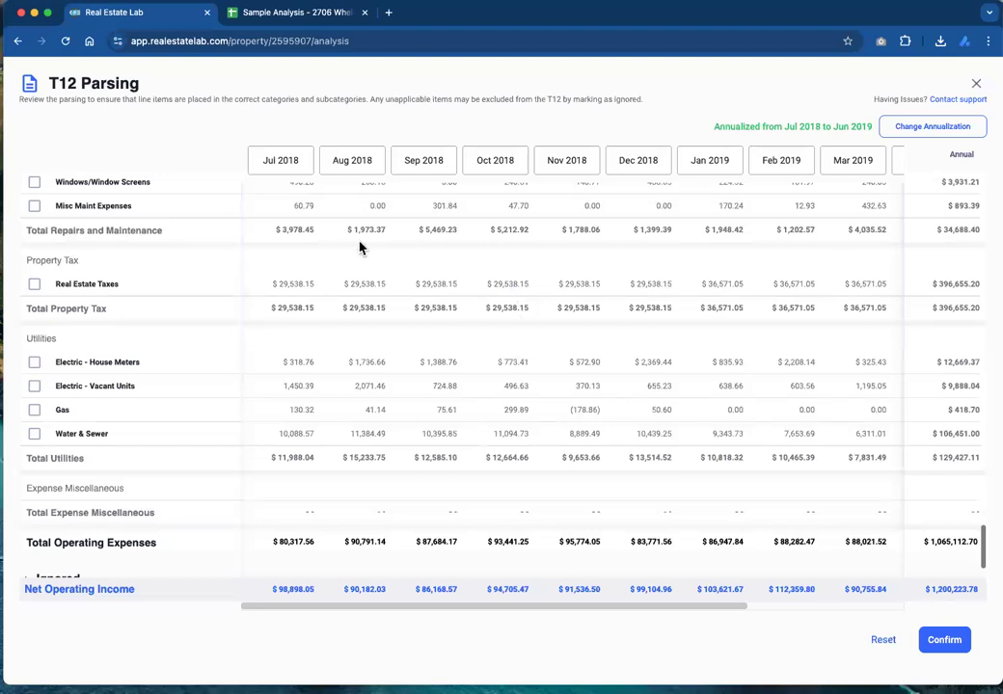
scroll(356, 249, "up", 4)
scroll(344, 248, "up", 5)
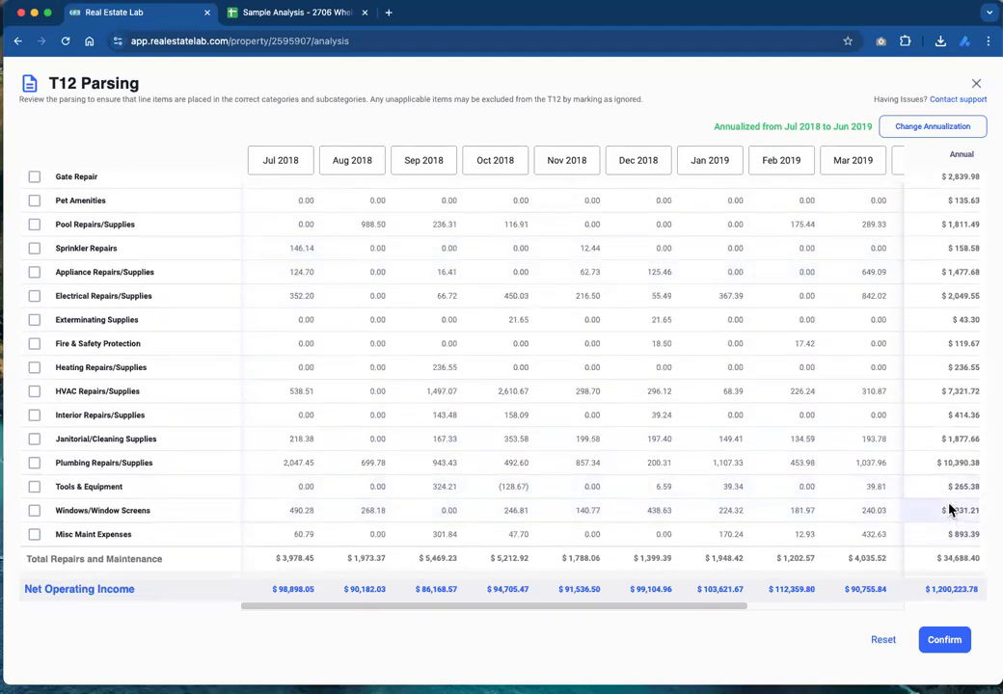
scroll(936, 319, "up", 5)
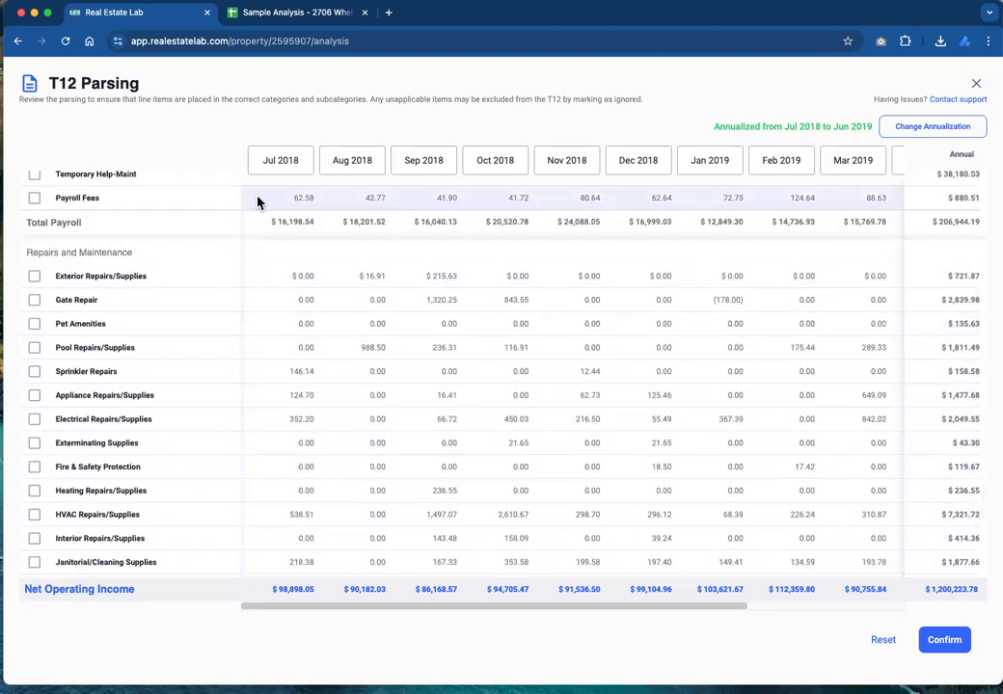
scroll(201, 446, "down", 5)
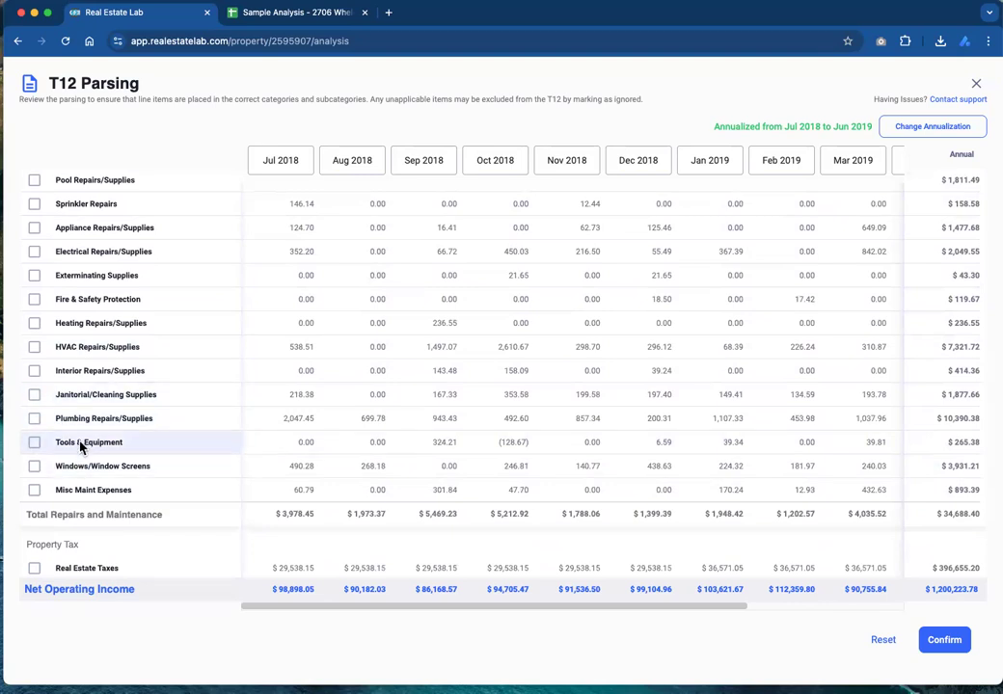
scroll(123, 332, "up", 3)
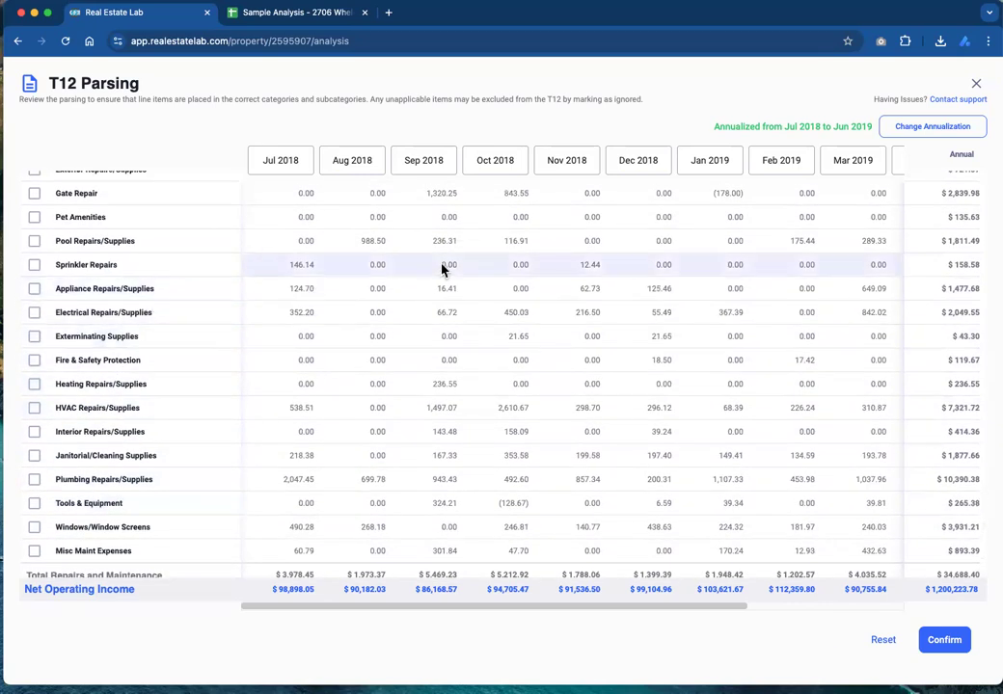
scroll(180, 288, "up", 4)
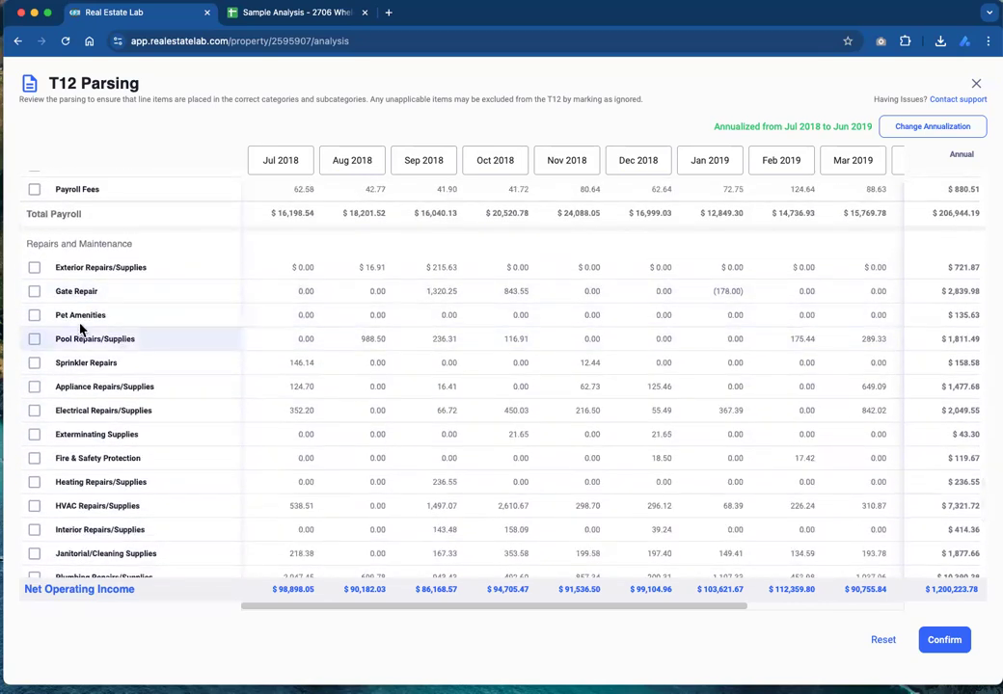
- Exclude the Appliance Repairs/Supplies row under Repairs and Maintenance from the T12 by marking it as ignored
left_click(34, 386)
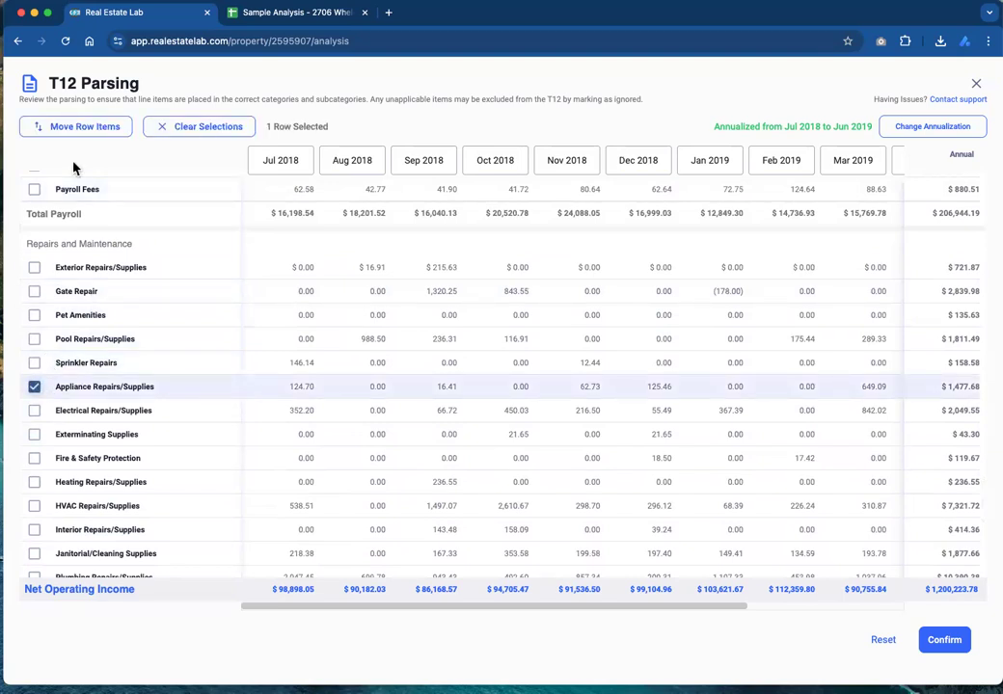
left_click(58, 126)
left_click(74, 217)
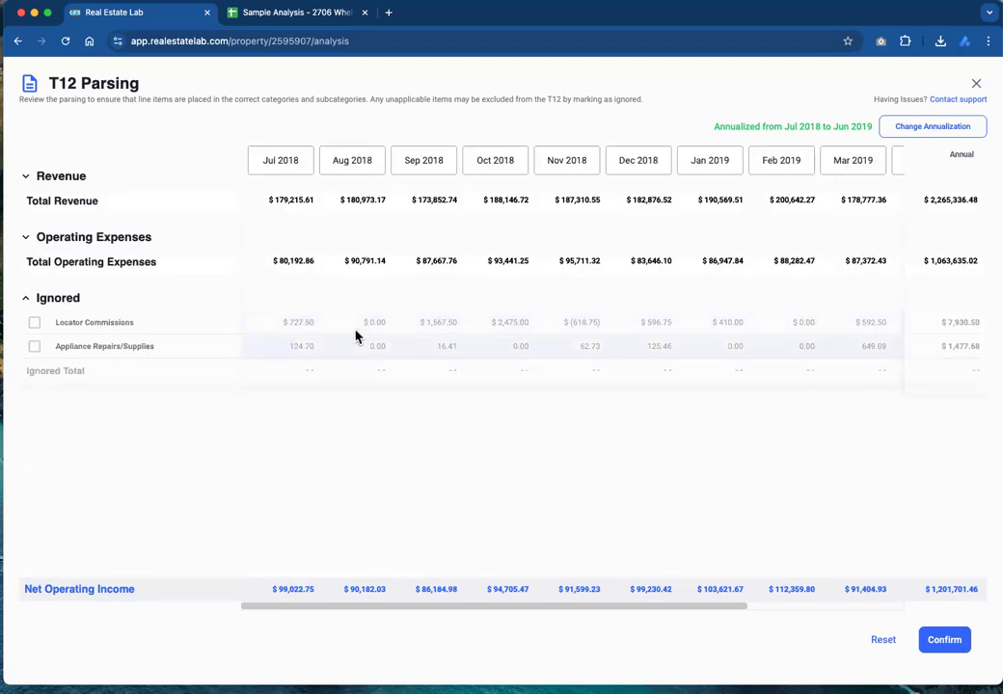
- Expand Operating Expenses and Revenue again and confirm the T12 parsing
left_click(217, 241)
left_click(177, 178)
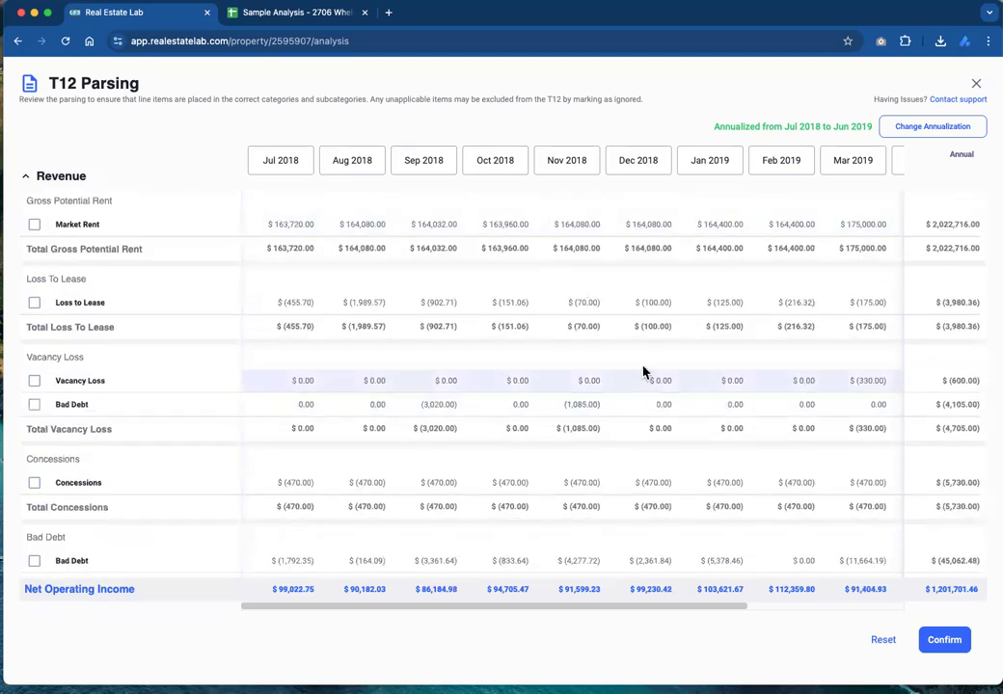
left_click(966, 648)
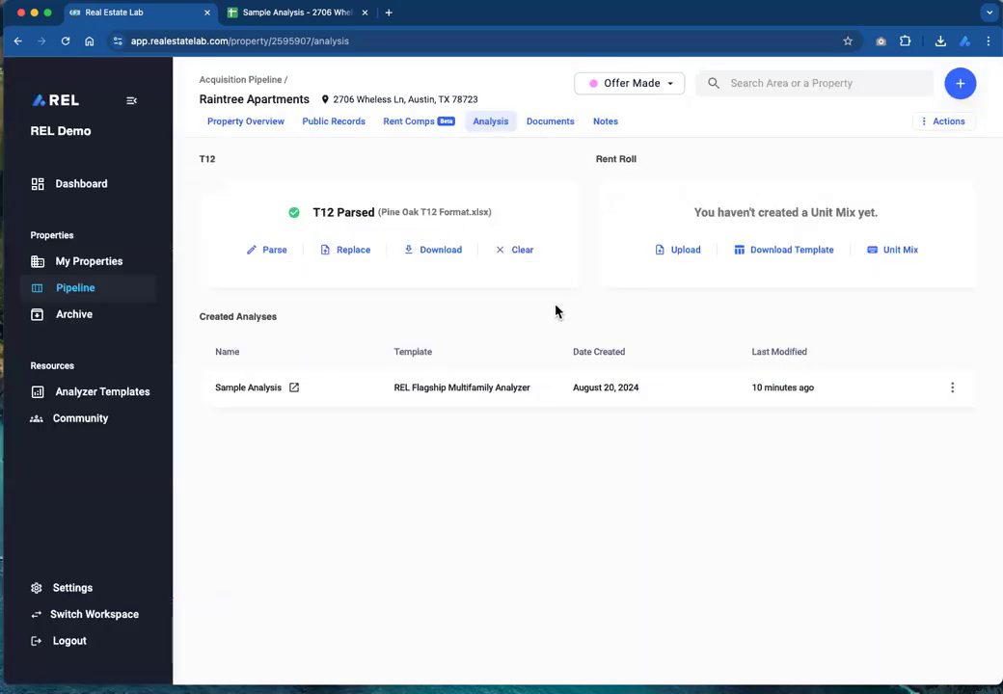
- Switch to the Sample Analysis spreadsheet and check the T-12 income, economic losses and operating expenses on the Pro Forma sheet
left_click(275, 13)
left_click(338, 295)
scroll(332, 308, "up", 5)
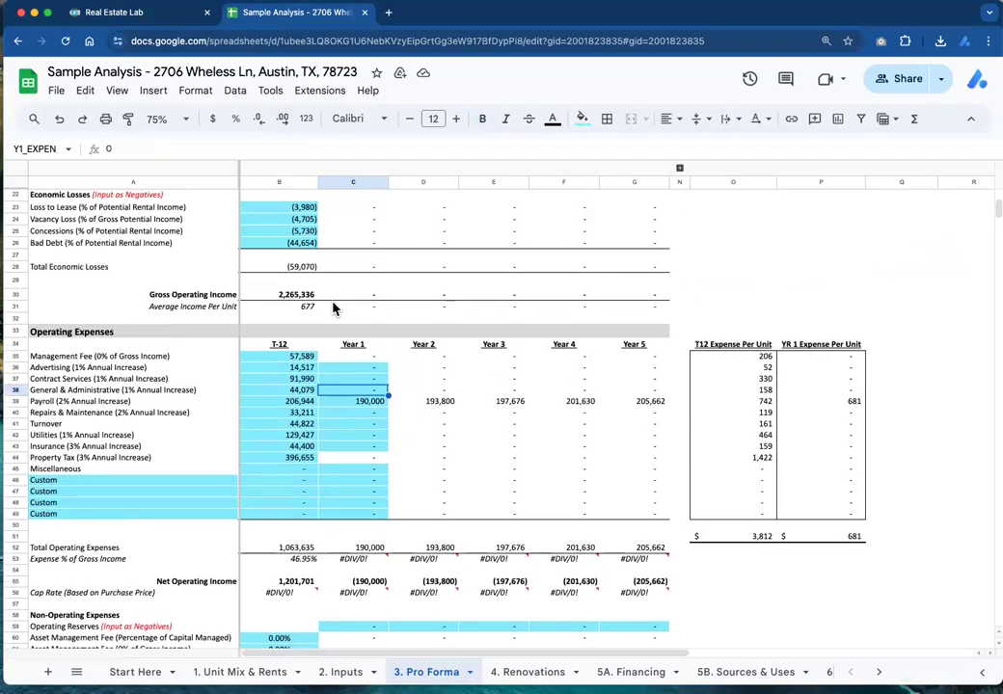
scroll(333, 308, "down", 2)
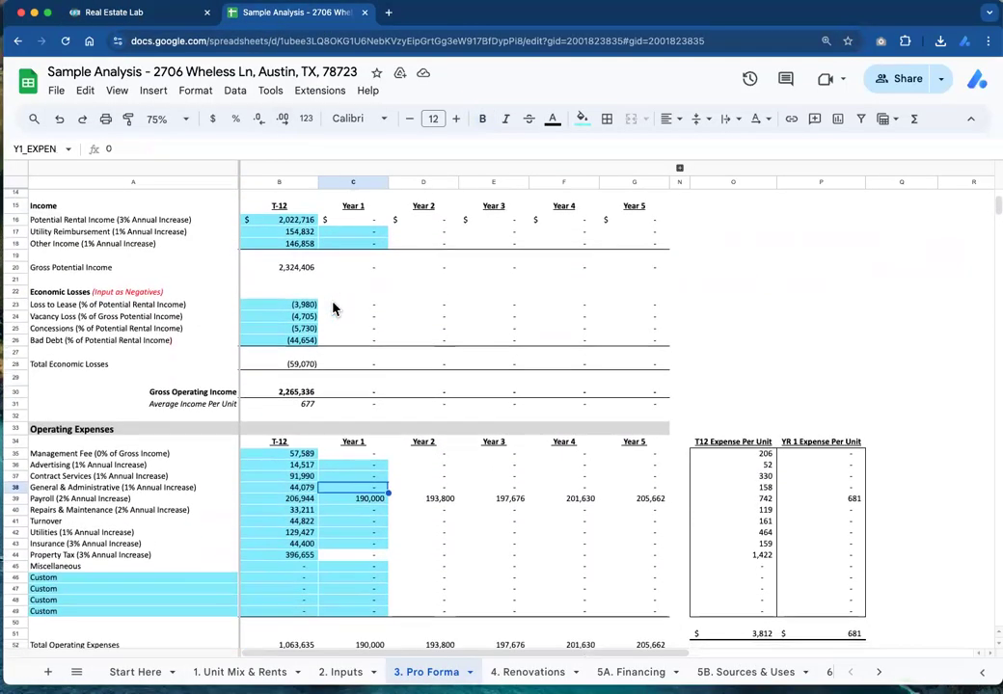
scroll(332, 307, "down", 1)
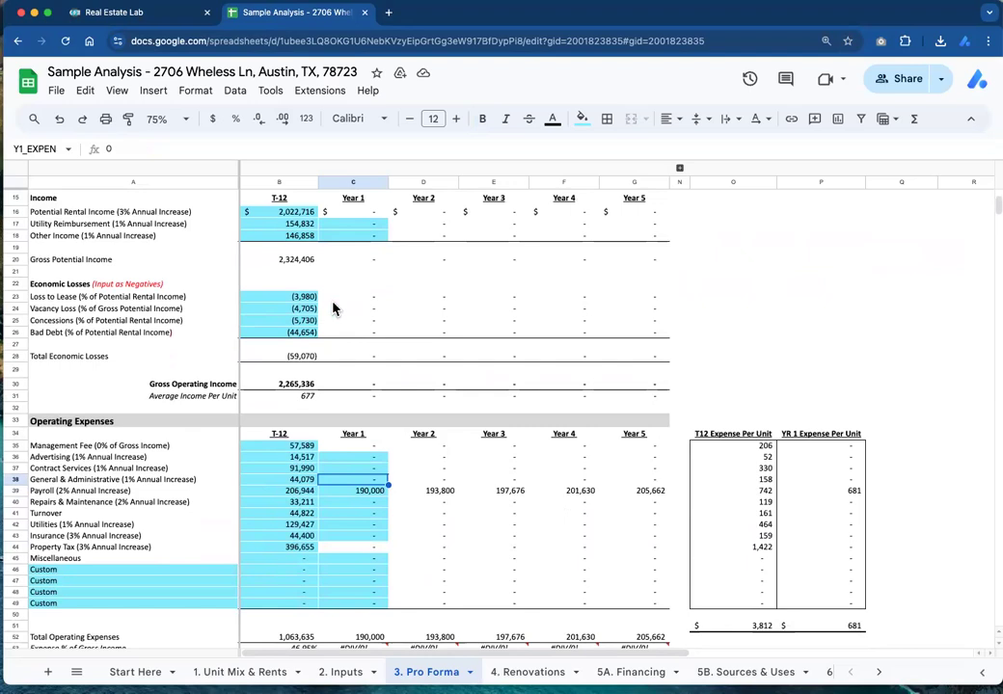
- Try a T-12 Repairs & Maintenance expense of 133,211 on the Pro Forma sheet and undo the entry
left_click(283, 515)
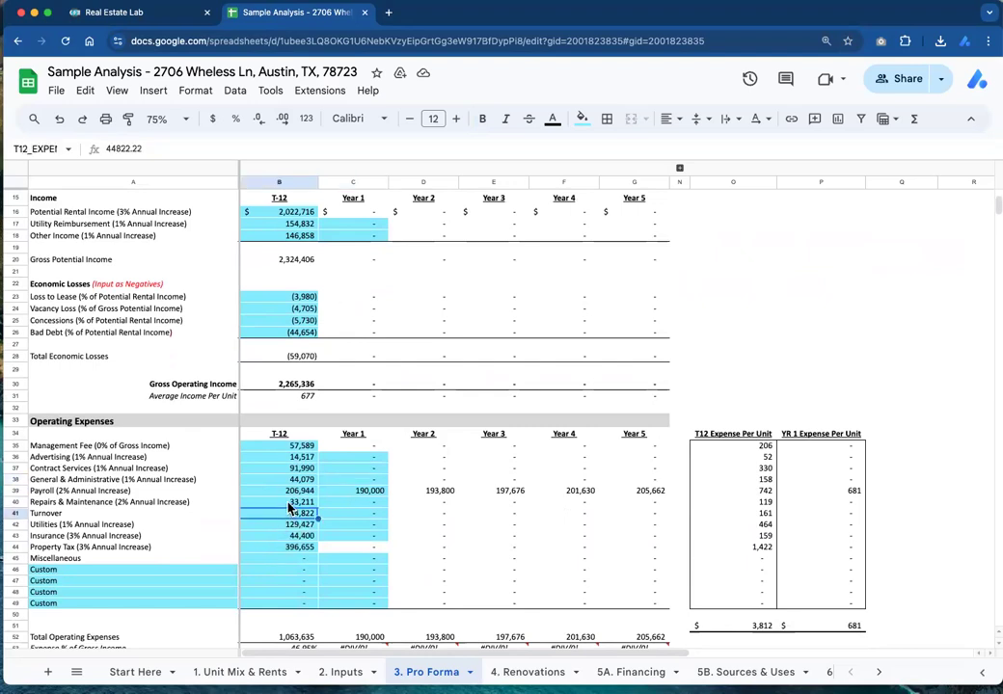
left_click(293, 503)
type("13")
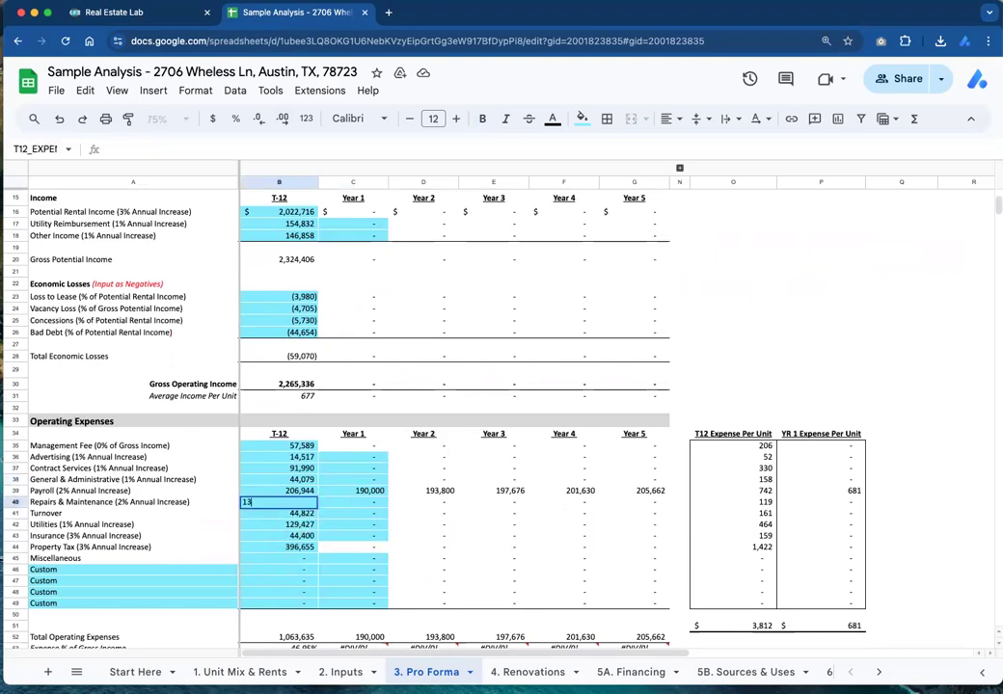
type("3,211")
key("Return")
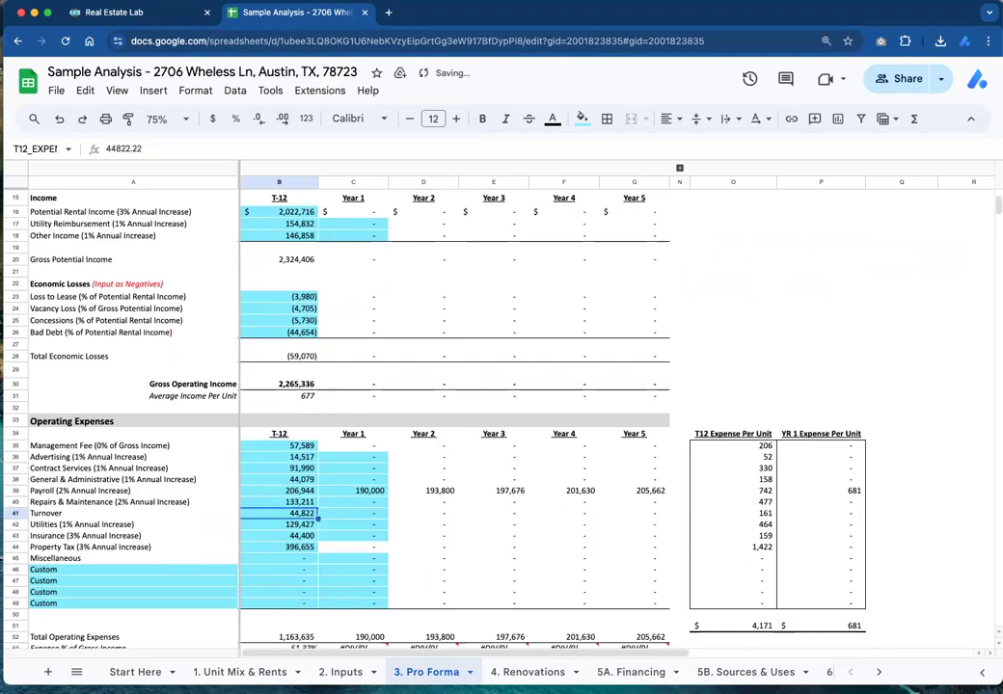
left_click(354, 502)
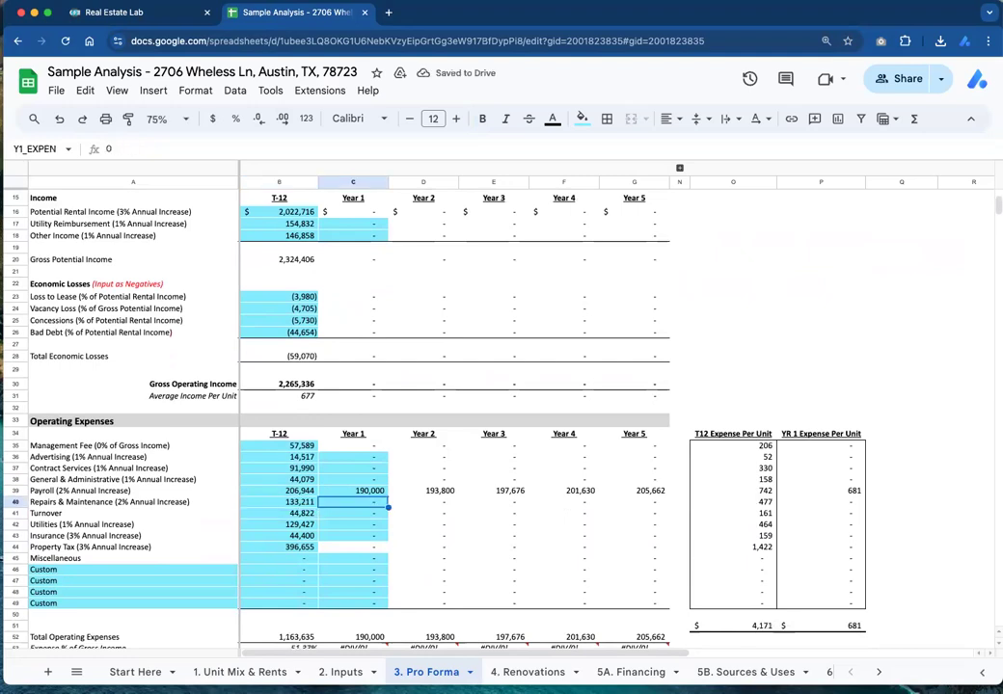
key("ctrl+z")
- Set Repairs & Maintenance to 50,000 for Year 1 and 133,211 for T-12
left_click(354, 503)
type("50000")
key("Return")
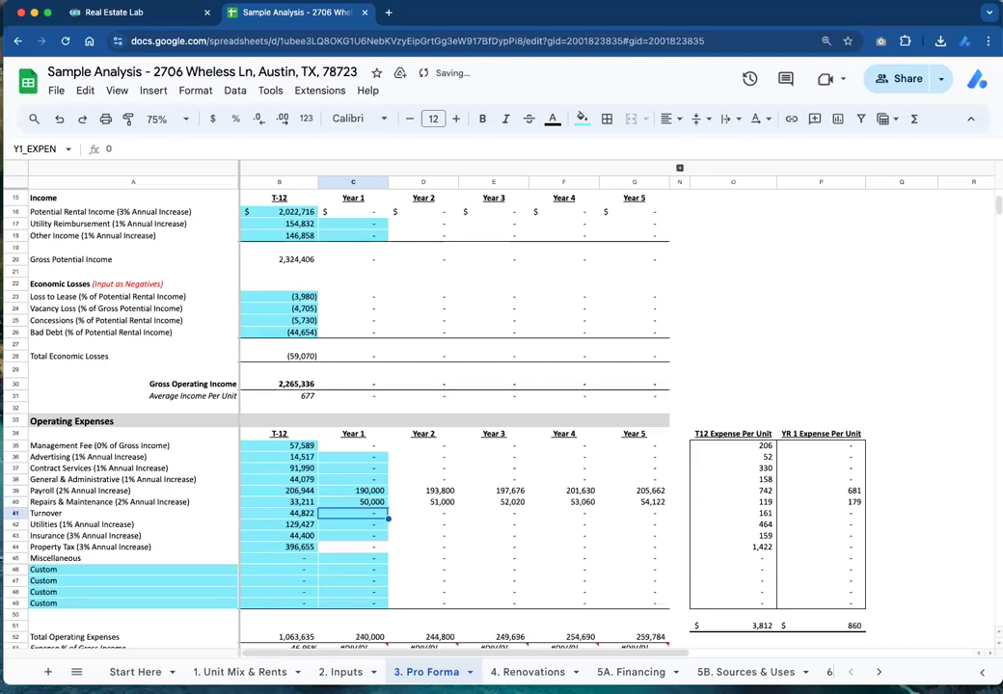
left_click(302, 499)
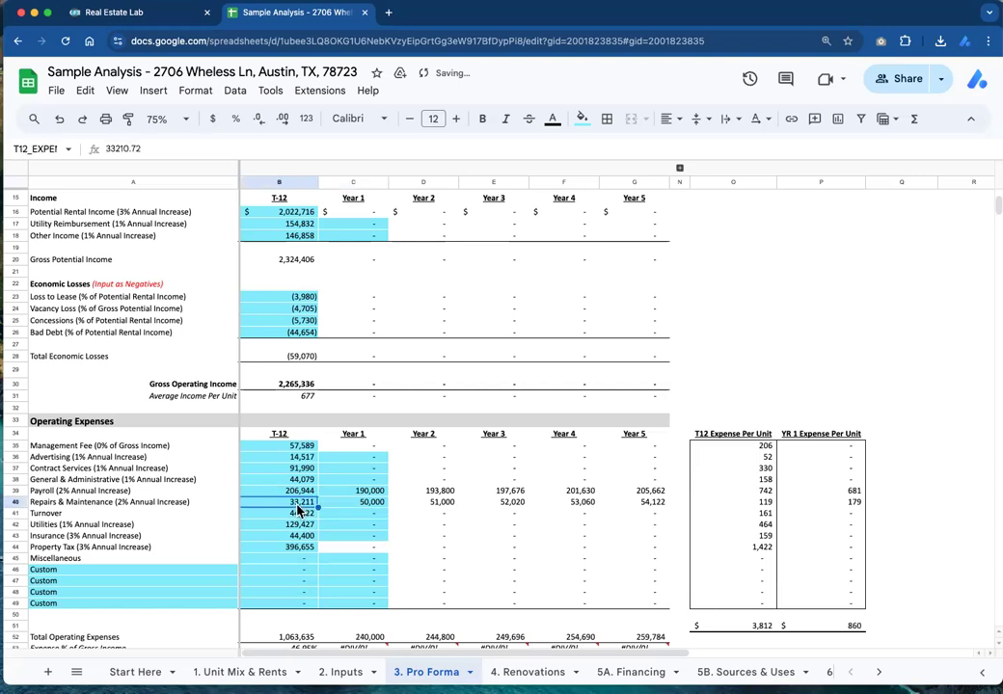
type("133,211")
key("Return")
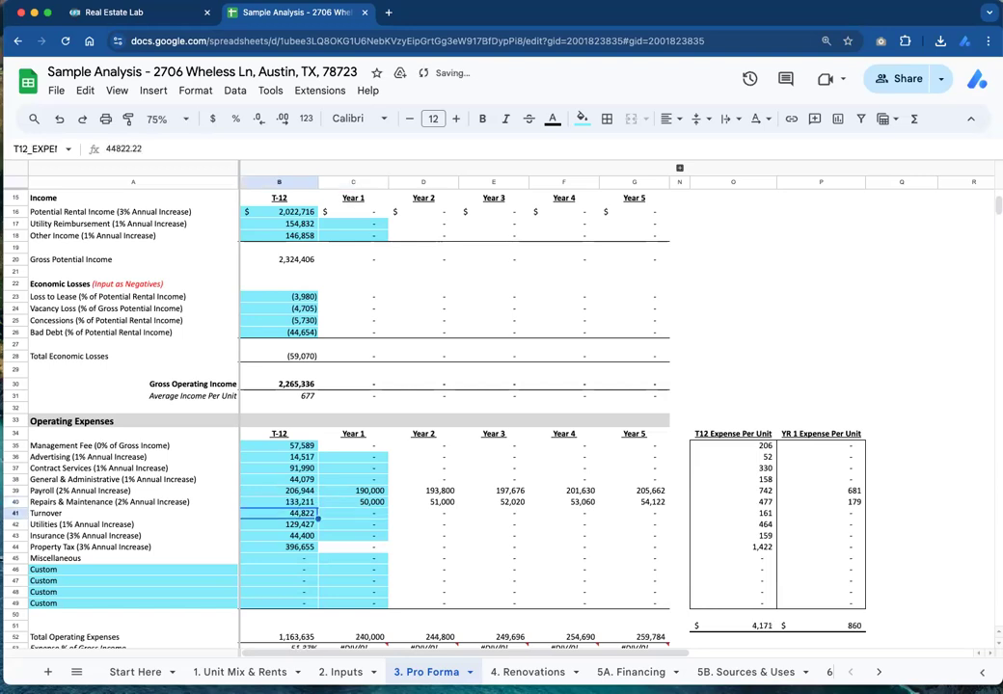
- Compare the T-12 and Year 1 Repairs & Maintenance cells, and undo both entries
key("Up")
key("Right")
key("Left")
key("Right")
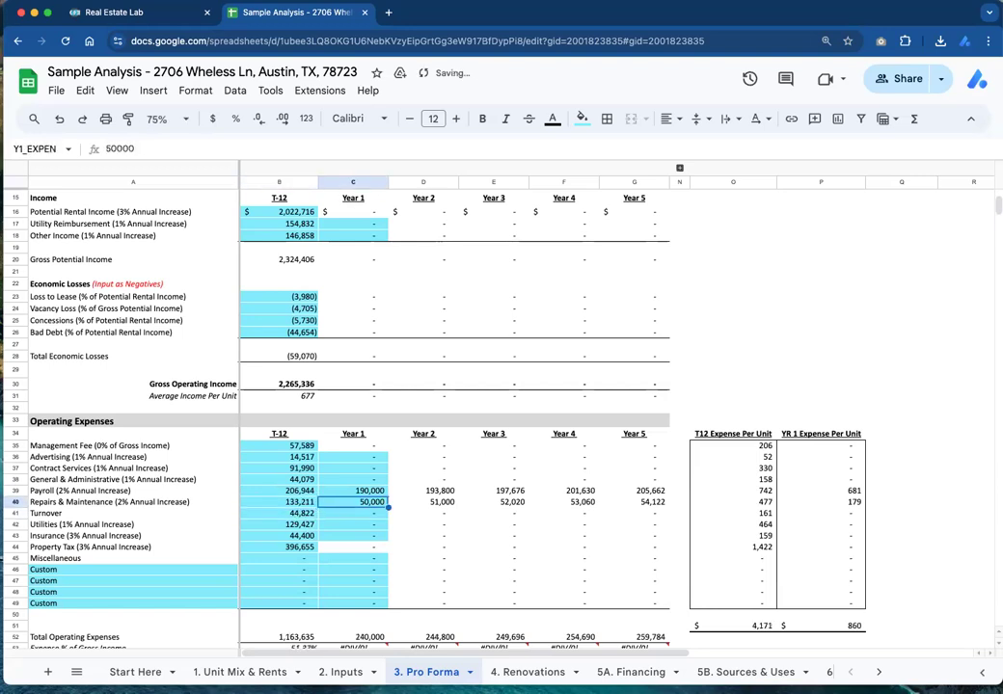
key("Left")
key("Right")
key("Left")
key("Right")
key("Left")
key("Right")
key("Left")
key("Right")
key("Left")
key("Right")
key("Left")
key("Right")
key("Left")
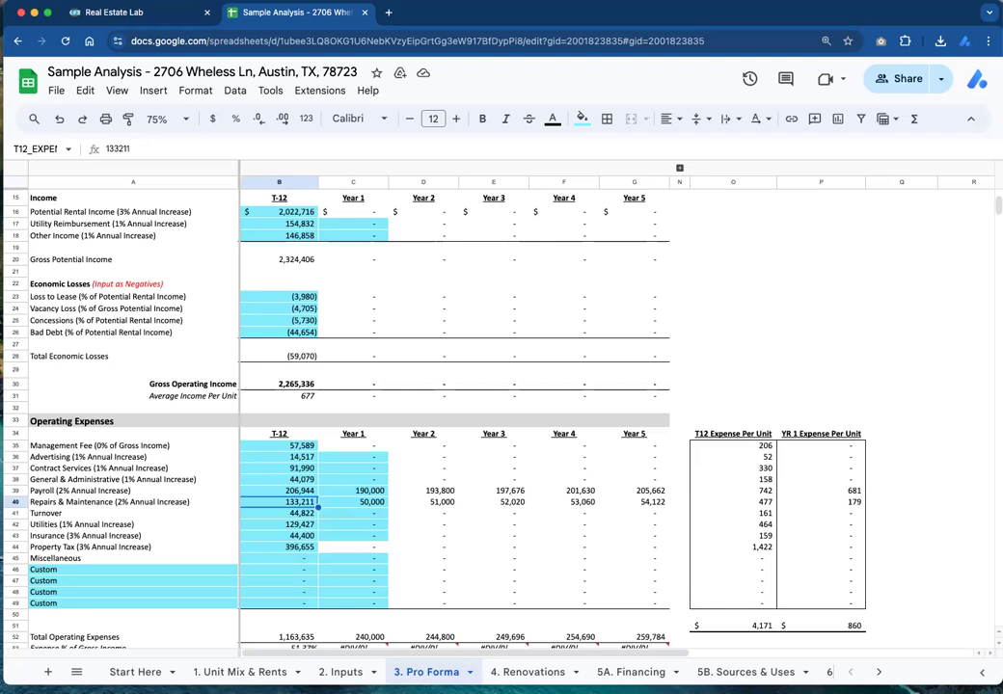
key("Right")
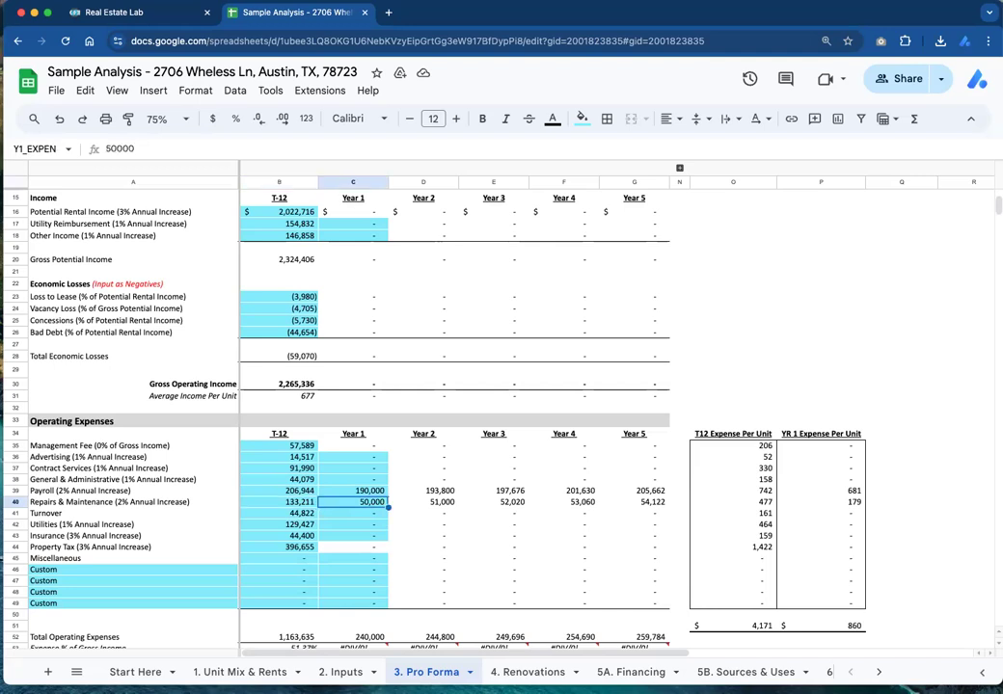
key("ctrl+z")
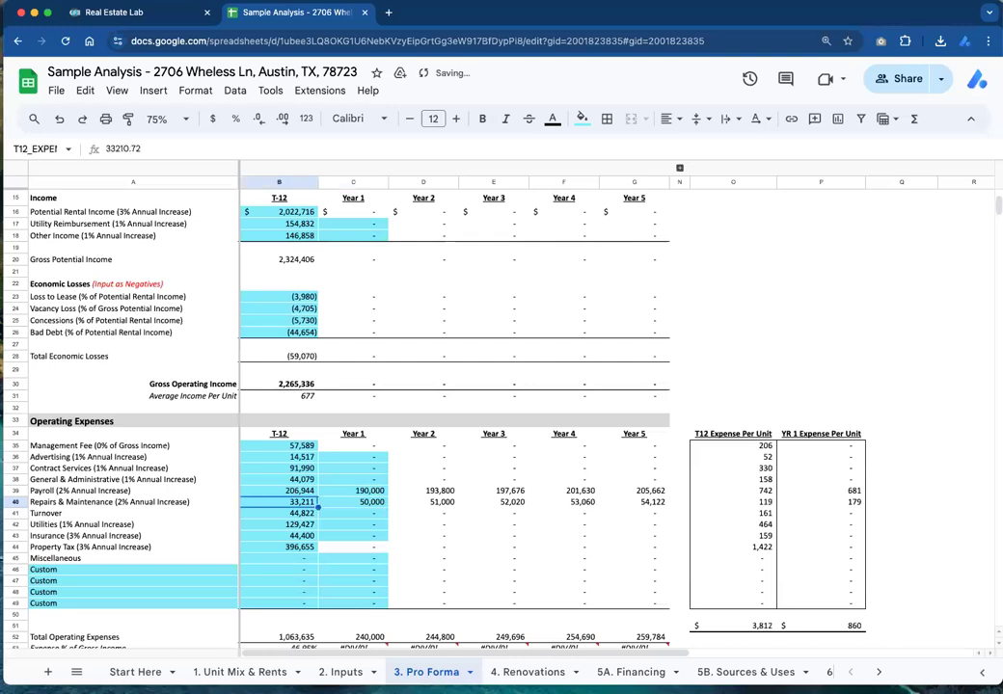
key("ctrl+z")
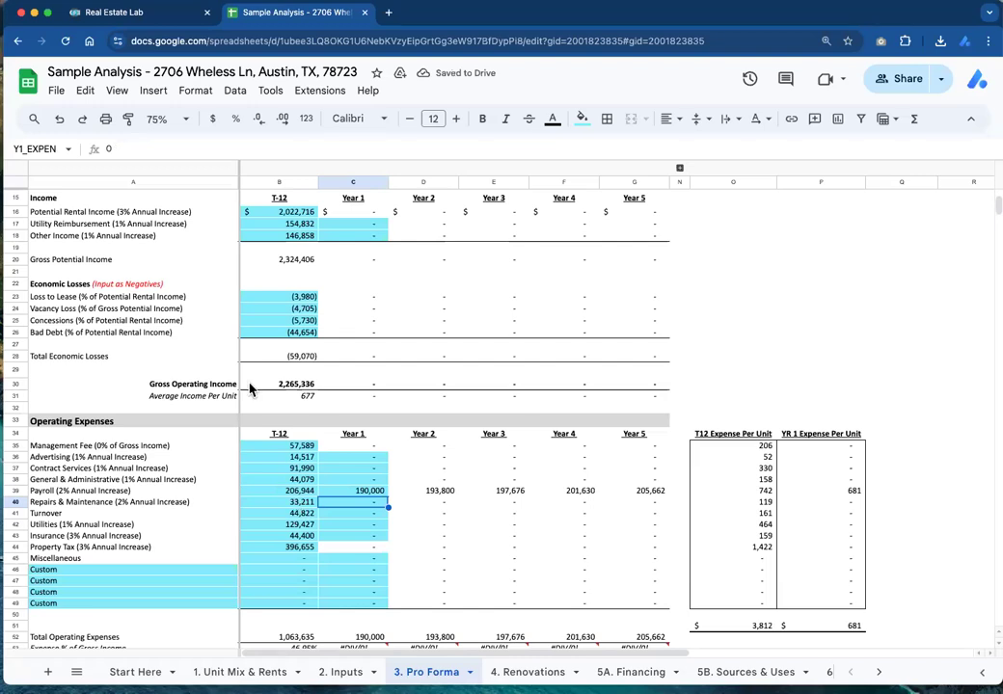
- Switch to Real Estate Lab, reopen the T12 parsing and view the Feb 2019 column's month and ignore options without changing them
left_click(150, 13)
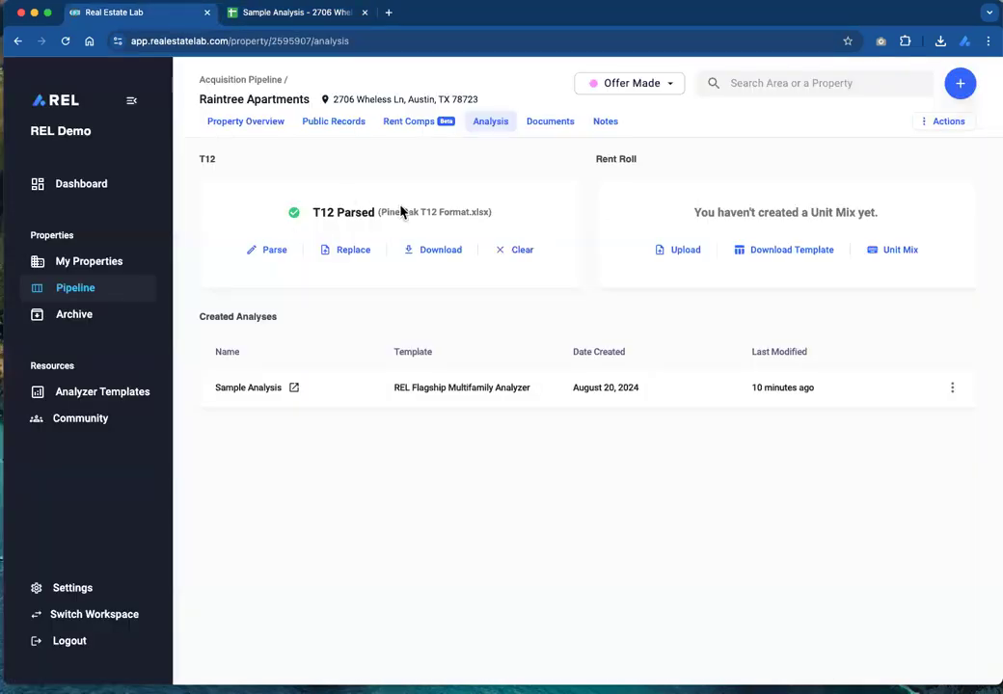
left_click(277, 252)
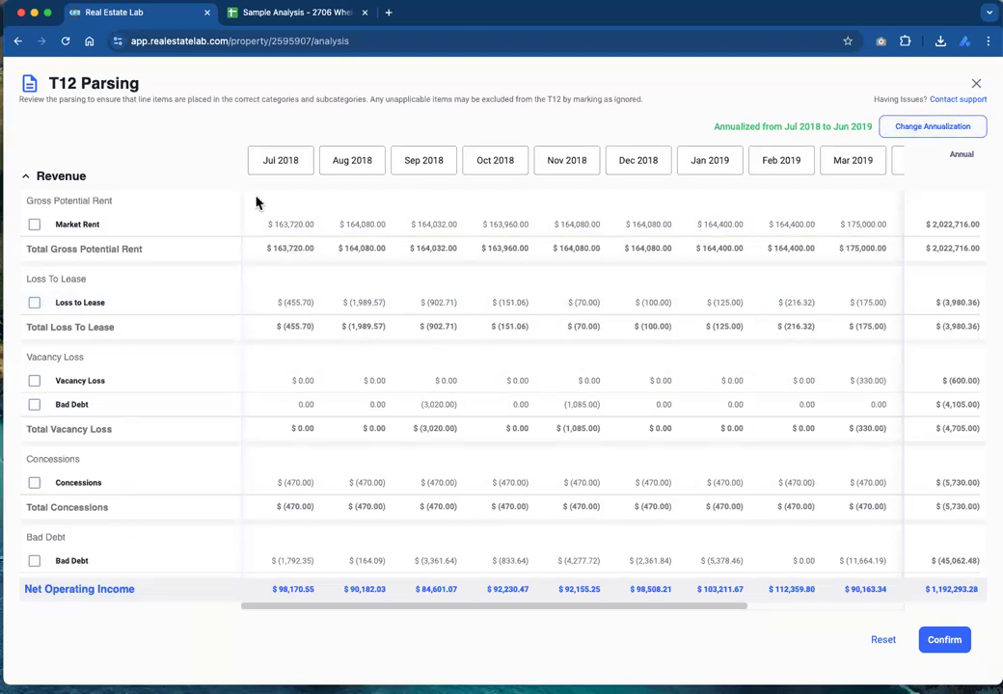
scroll(600, 231, "right", 5)
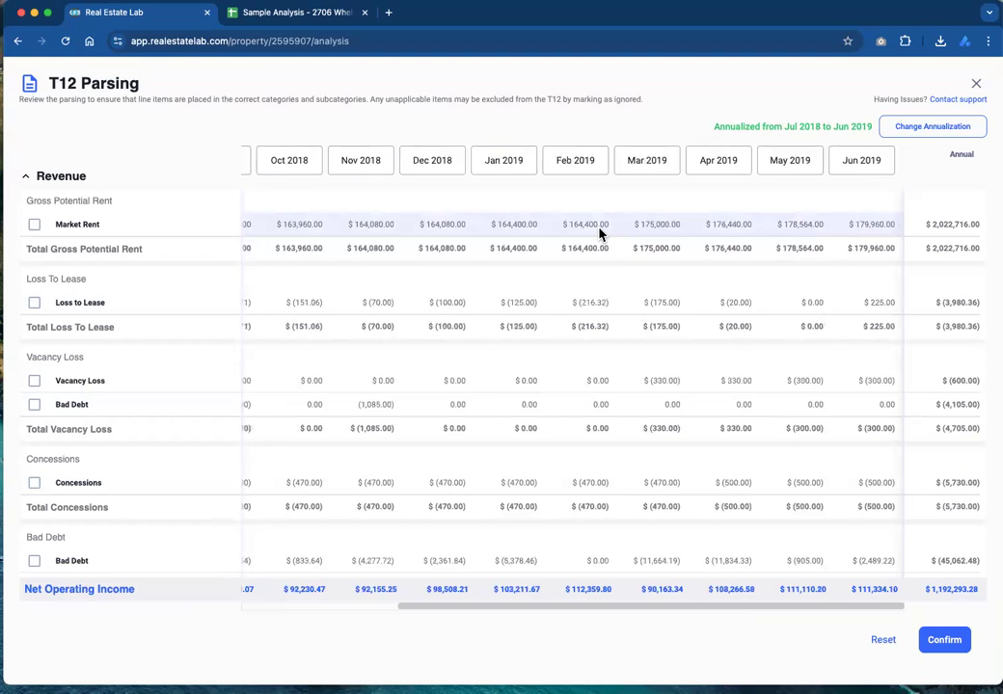
left_click(596, 168)
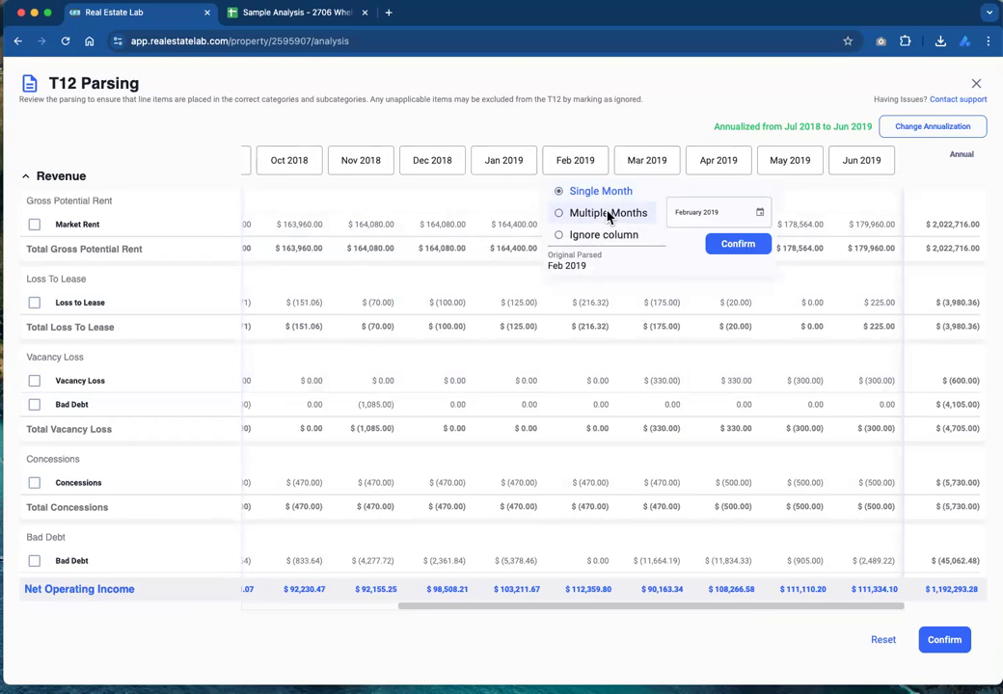
left_click(604, 422)
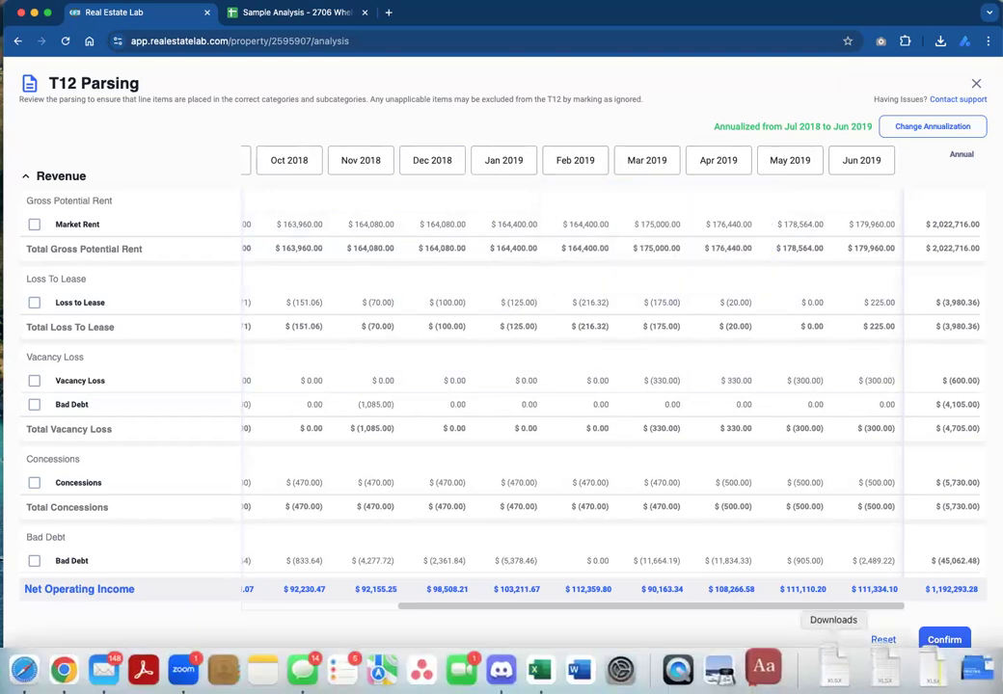
- Open Pine Oak T12 Format.xlsx in Excel and delete the columns from Nov 2018 through Total
left_click(839, 666)
left_click(835, 608)
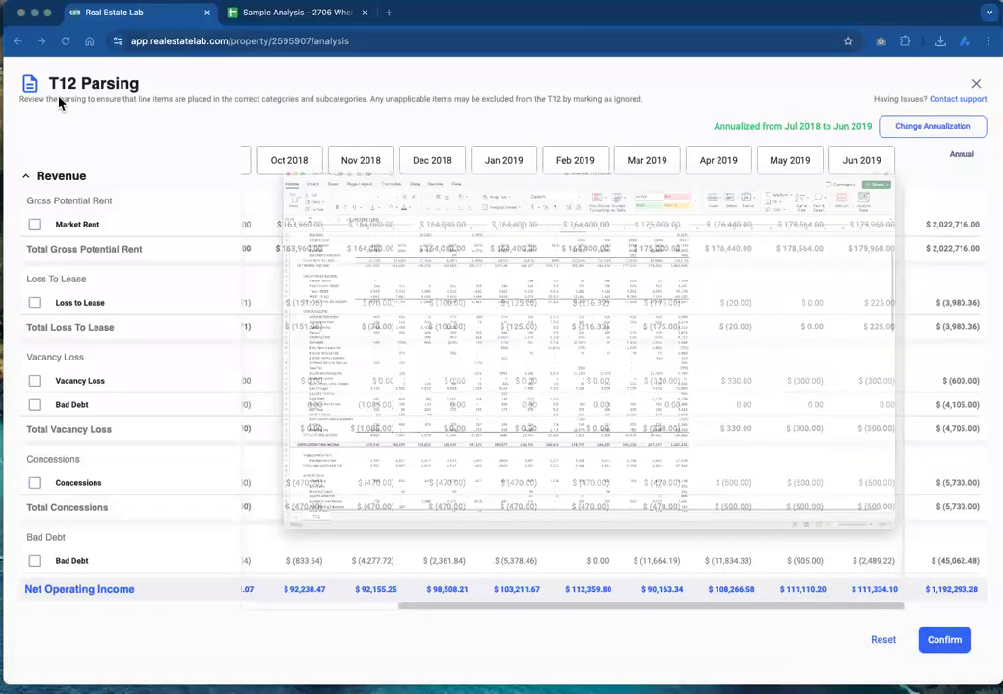
scroll(366, 225, "up", 5)
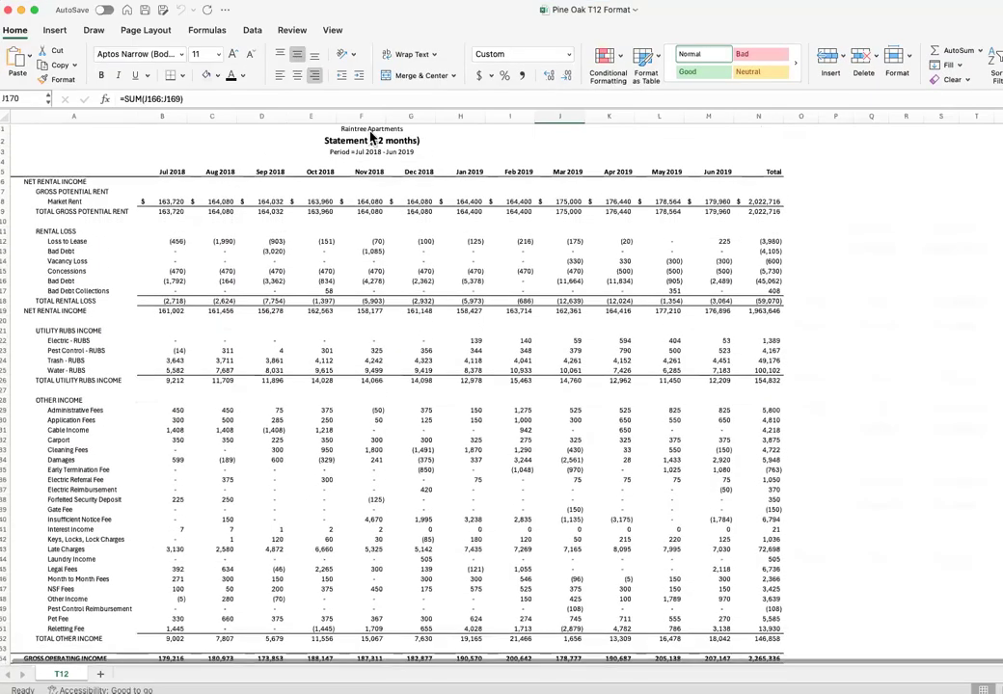
left_click_drag(366, 116, 763, 123)
right_click(777, 125)
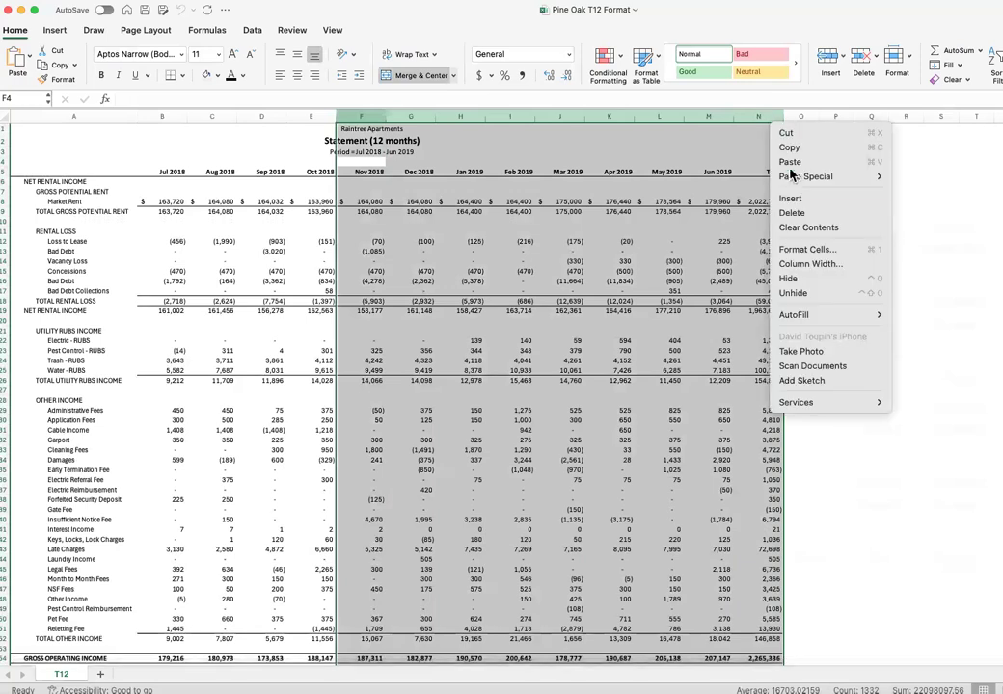
left_click(813, 213)
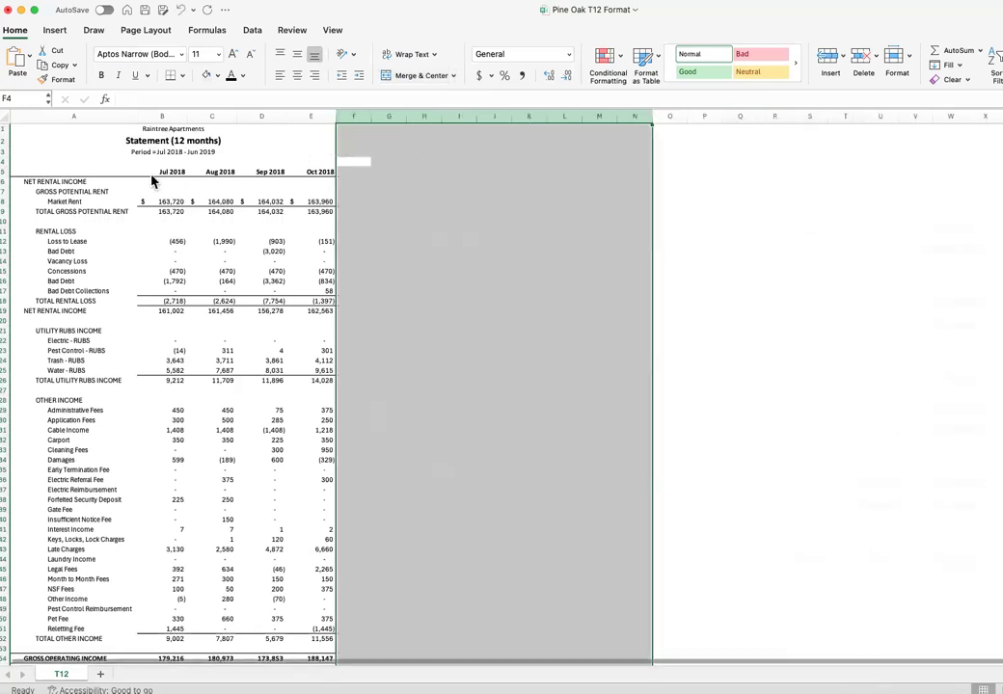
- Rename the four remaining period headers in row 5 as Q1 2024, Q2 2024, Q3 2024 and Q4 2024
left_click(151, 177)
type("Q1 2024")
key("Return")
left_click(151, 172)
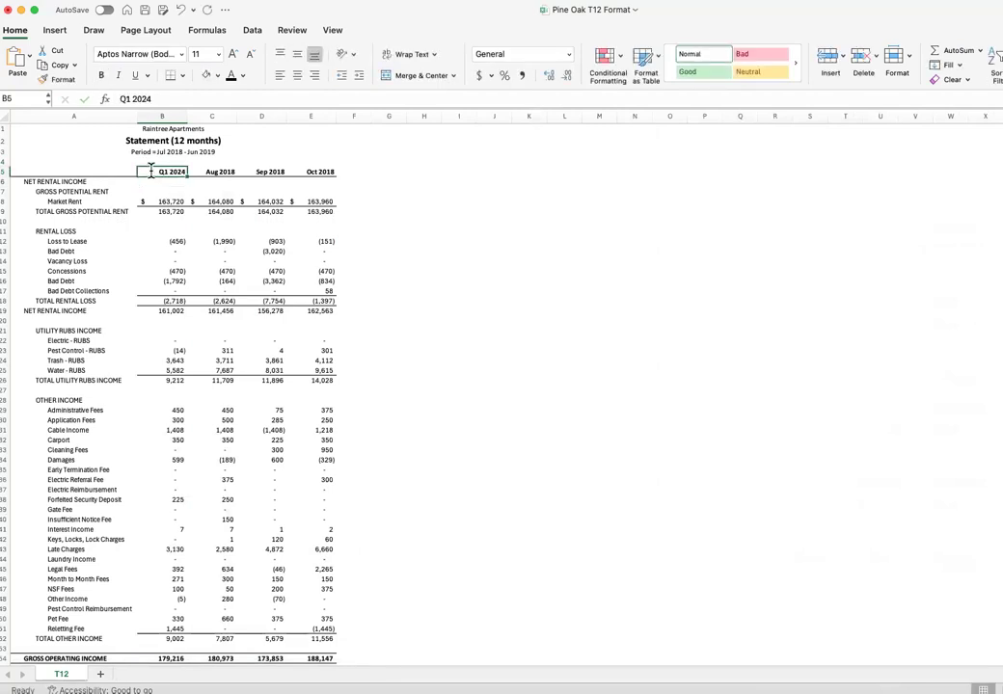
mouse_move(195, 179)
left_mouse_down()
mouse_move(324, 176)
mouse_move(200, 179)
left_mouse_up()
left_click(212, 173)
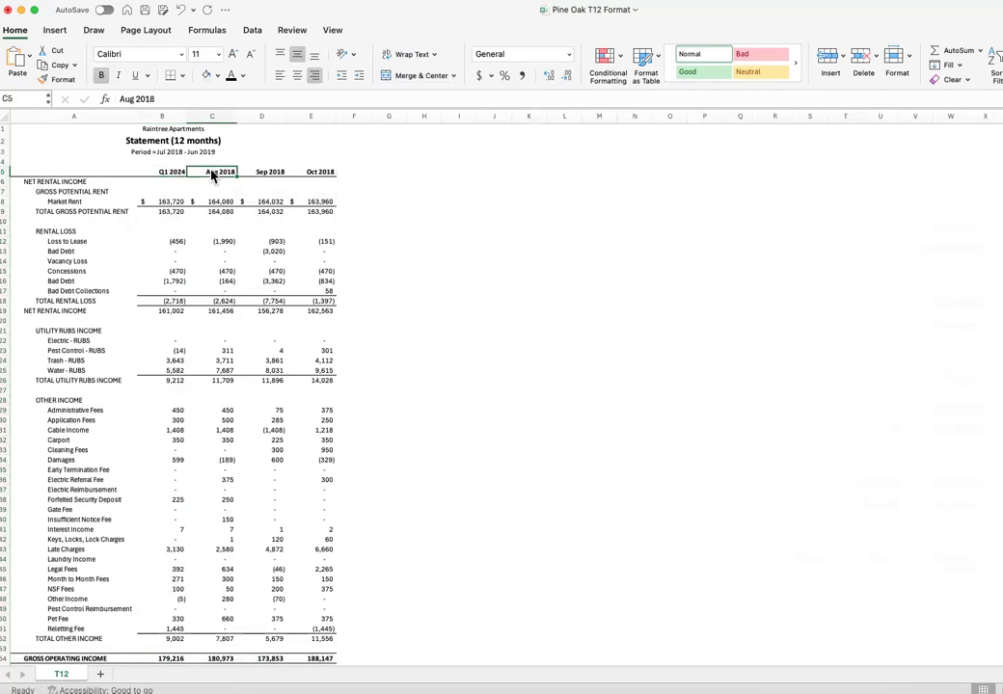
type("Q2 2024")
left_click(259, 172)
type("Q3 2024")
left_click(328, 173)
type("Q")
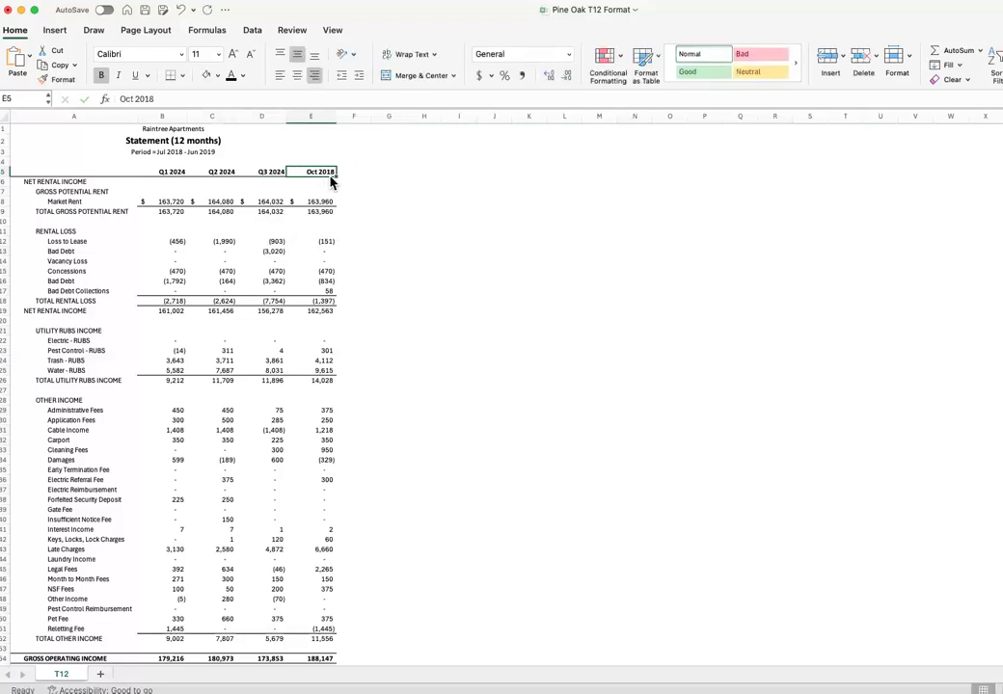
type("4 2024")
key("Return")
- Save the quarterly version of the T12 workbook and close it
key("super+s")
left_click_drag(369, 9, 486, 10)
left_click(124, 11)
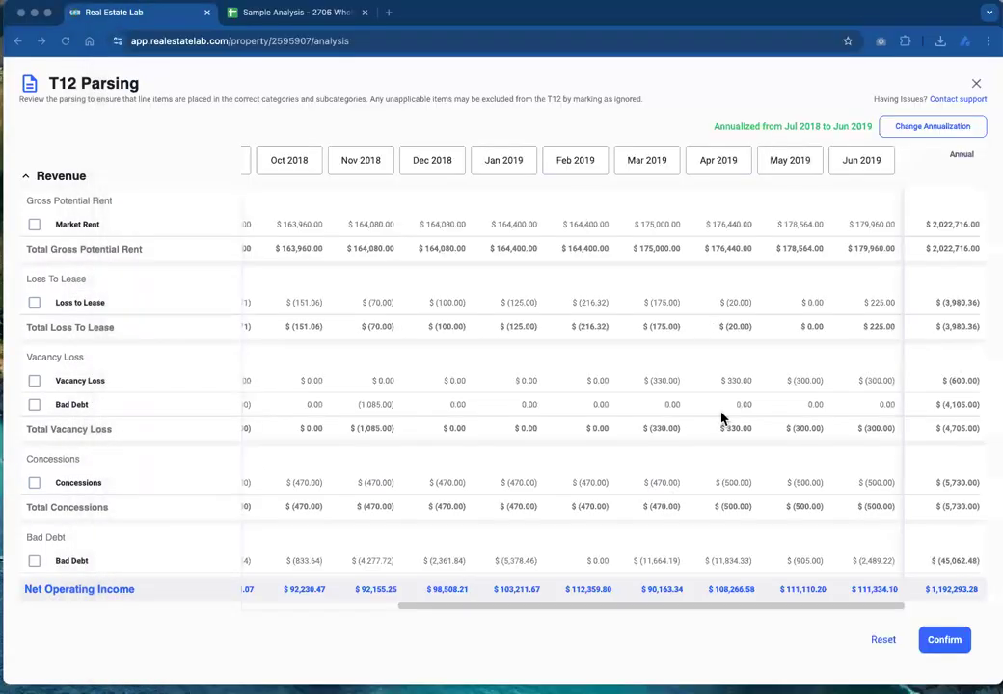
- Close the open T12 parsing in Real Estate Lab and replace the active T12 with the edited quarterly workbook
left_click(975, 85)
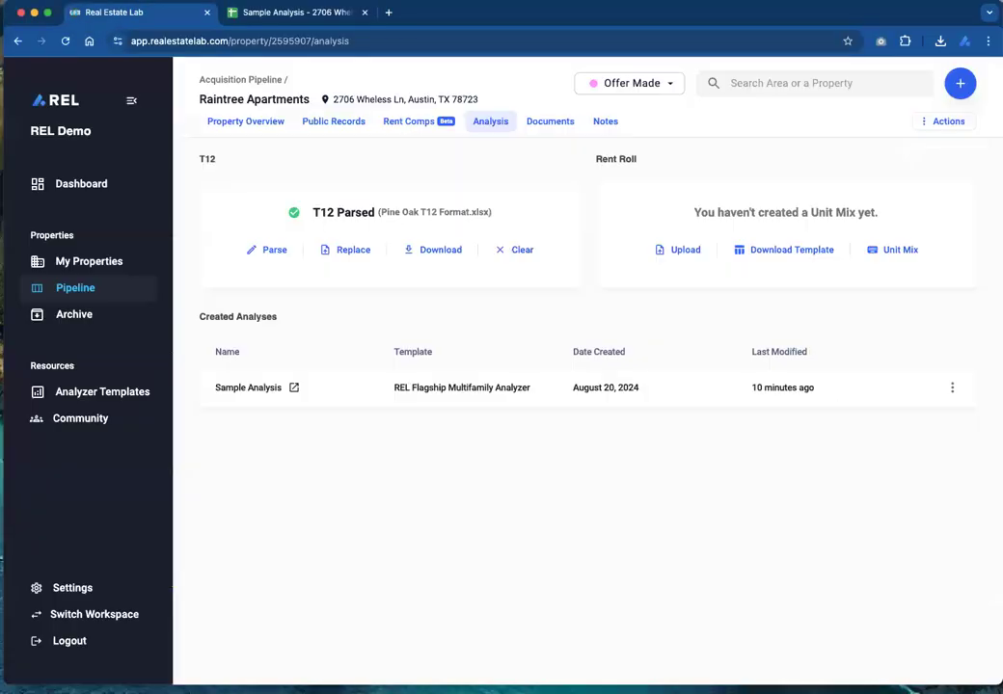
left_click(835, 665)
left_click_drag(841, 618, 412, 208)
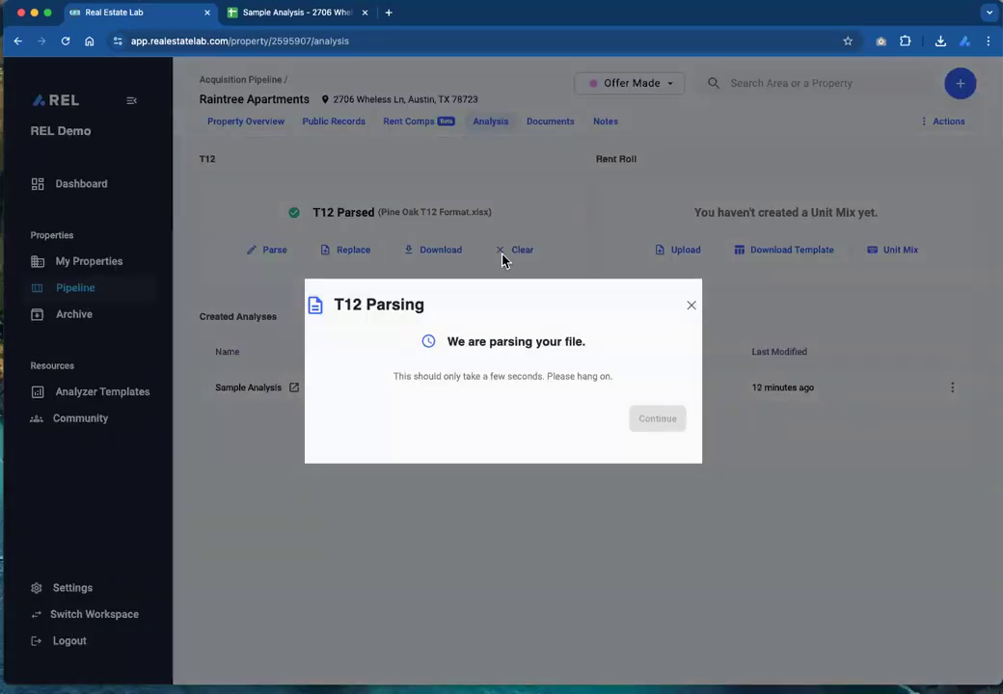
left_click(701, 443)
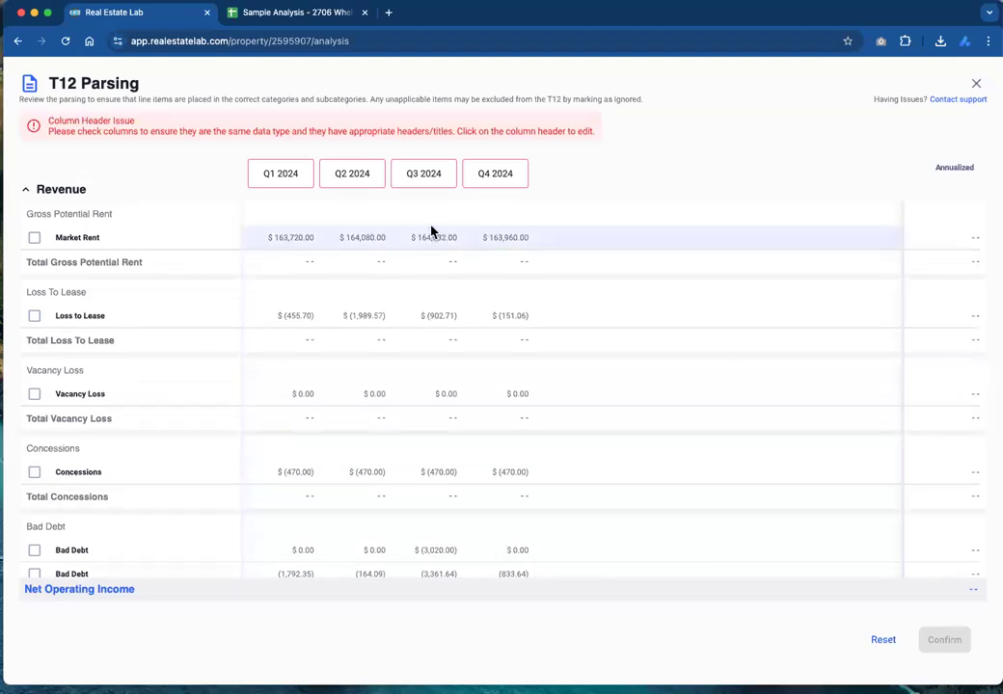
- Define the Q1 2024 column as multiple months from January 2024 to March 2024
left_click(275, 183)
left_click(293, 227)
left_click(412, 227)
left_click(465, 226)
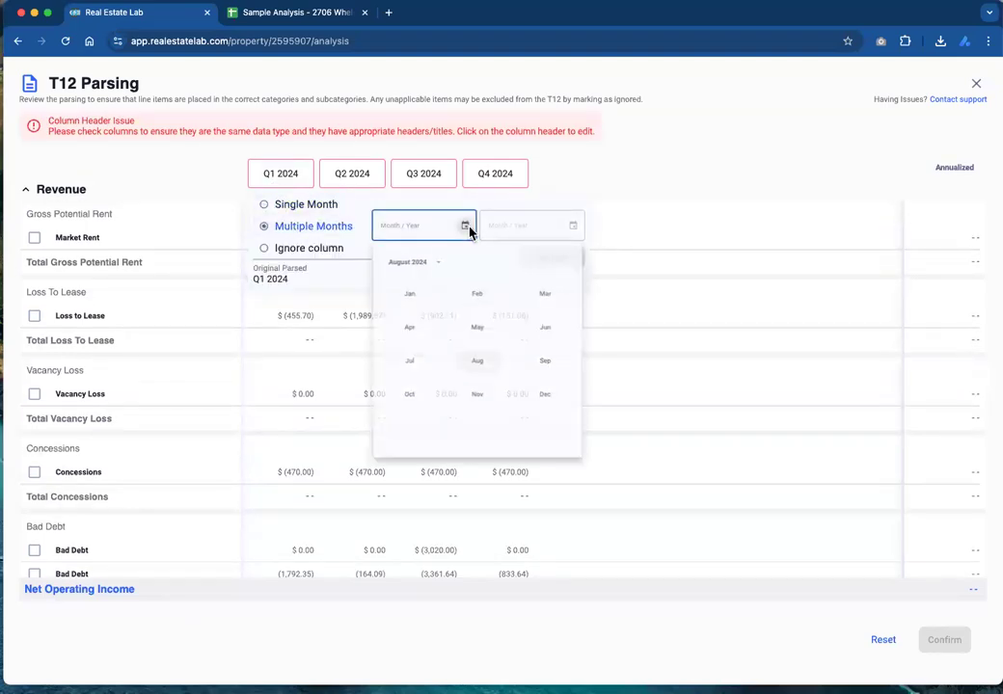
left_click(405, 297)
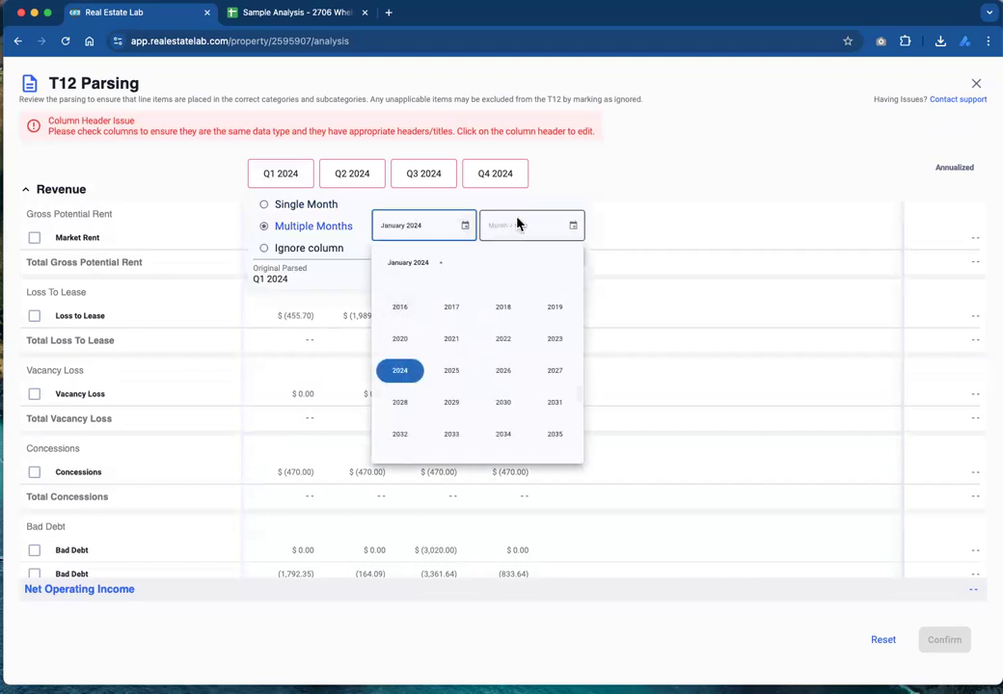
left_click(405, 372)
left_click(537, 226)
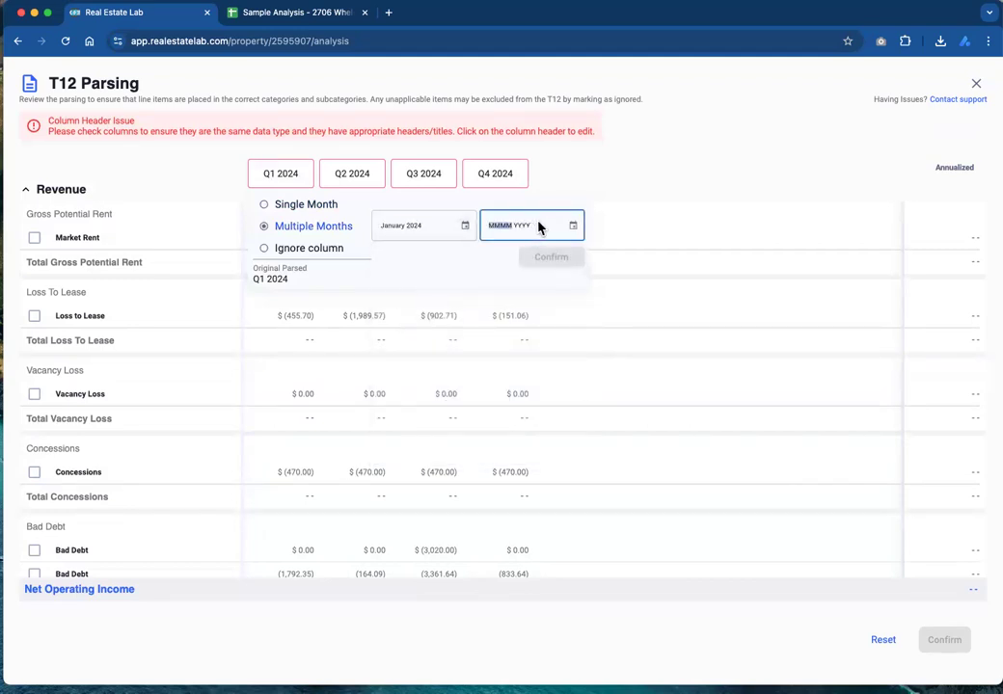
left_click(573, 226)
left_click(655, 299)
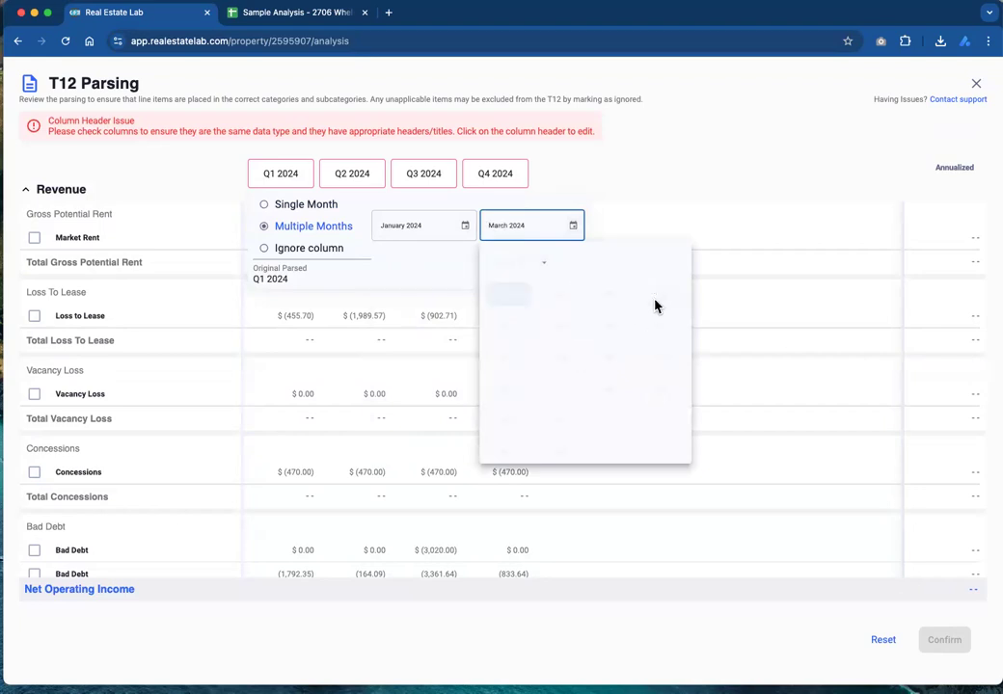
left_click(516, 296)
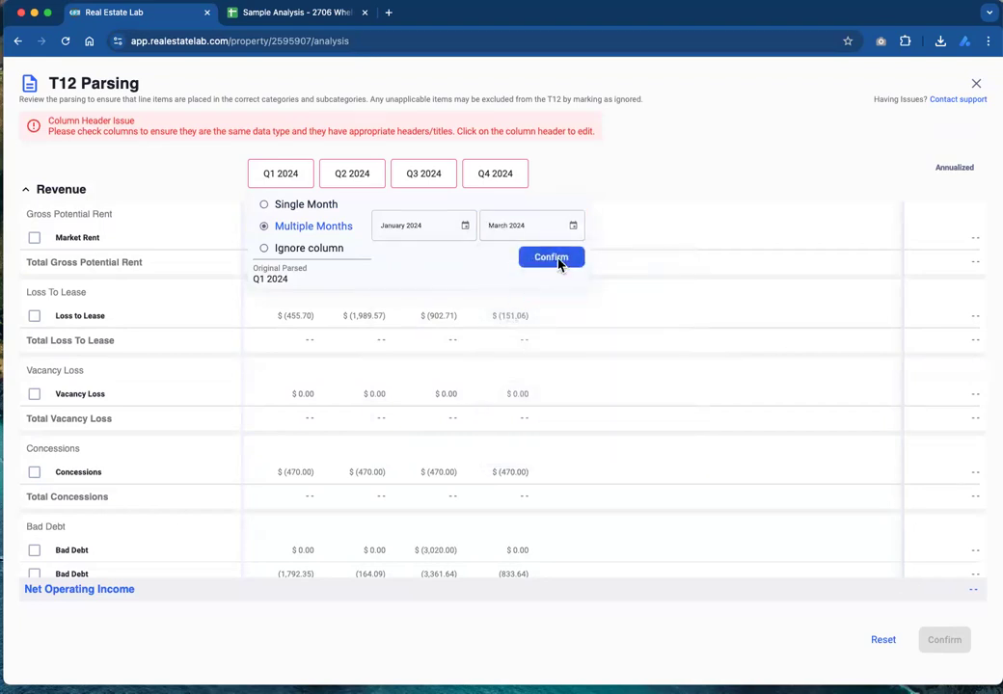
left_click(554, 259)
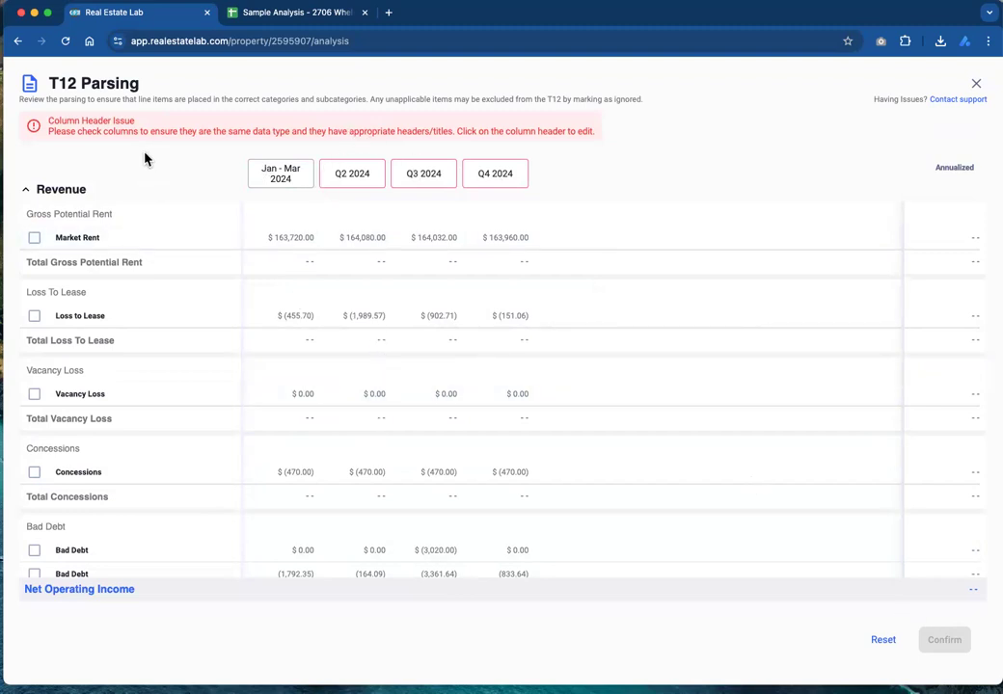
- Leave the T12 parsing without confirming it and reopen Pine Oak T12 Format.xlsx in Excel
left_click(976, 83)
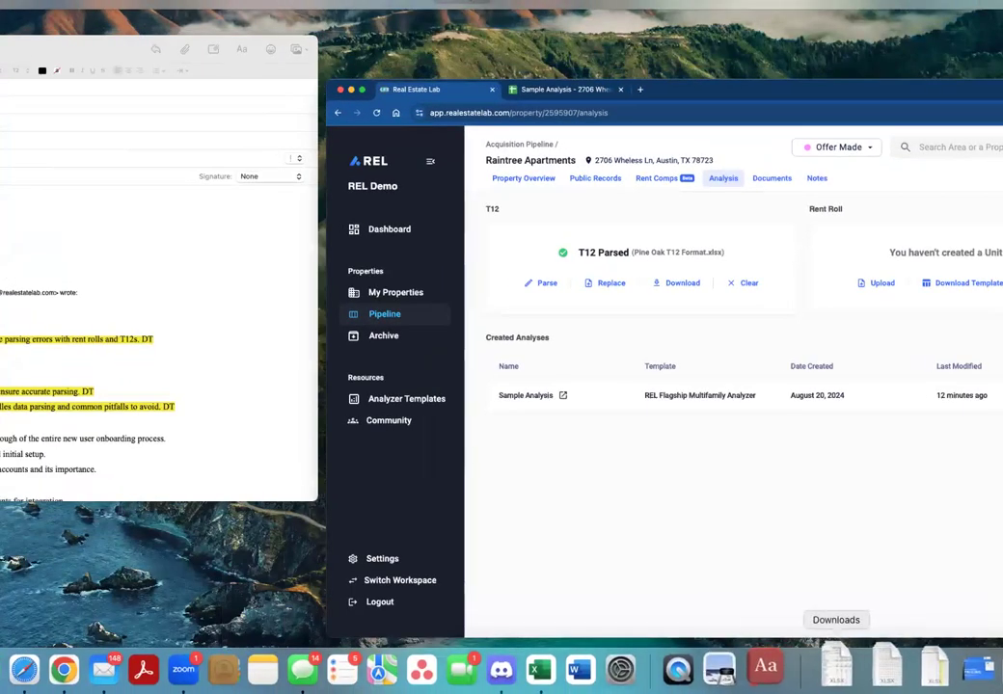
left_click(837, 669)
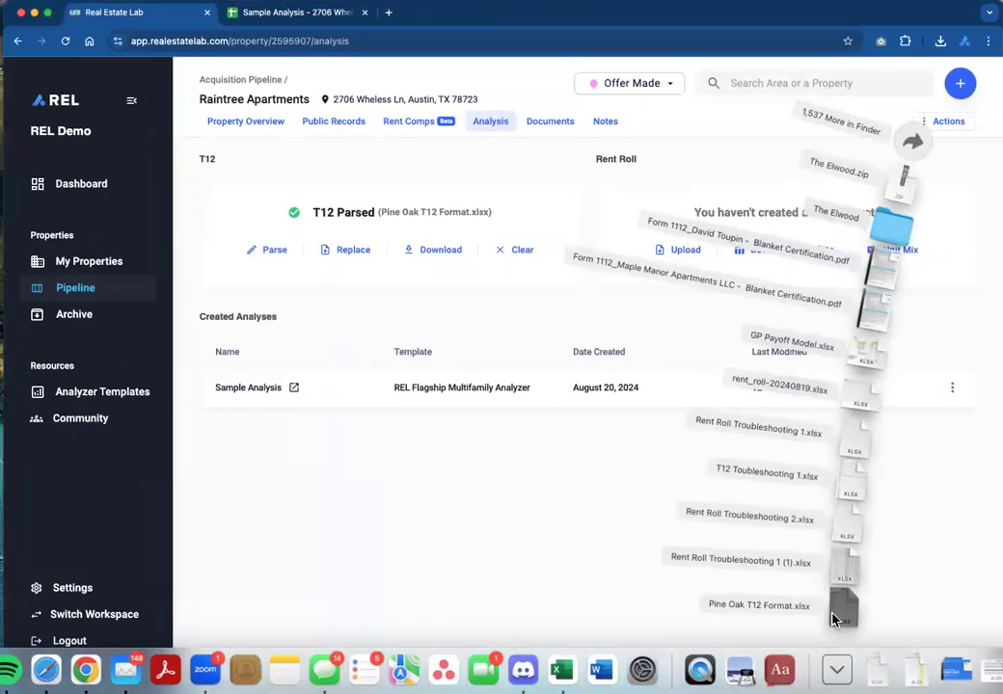
left_click(835, 619)
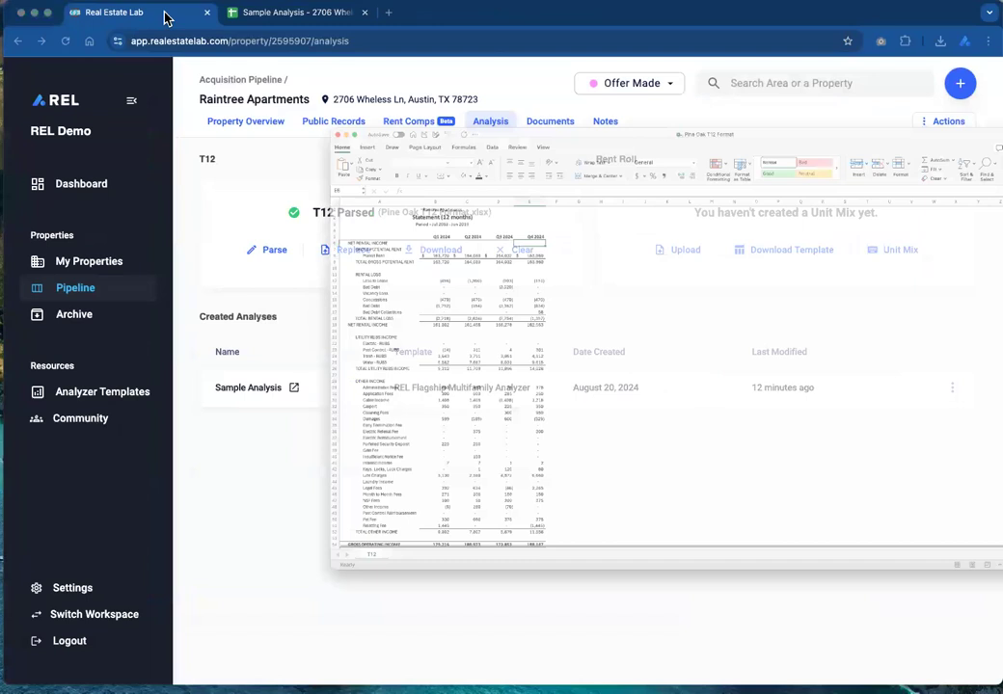
- Delete the Q2, Q3 and Q4 2024 columns from the T12 sheet
left_click_drag(342, 116, 431, 117)
right_click(430, 119)
left_click(474, 225)
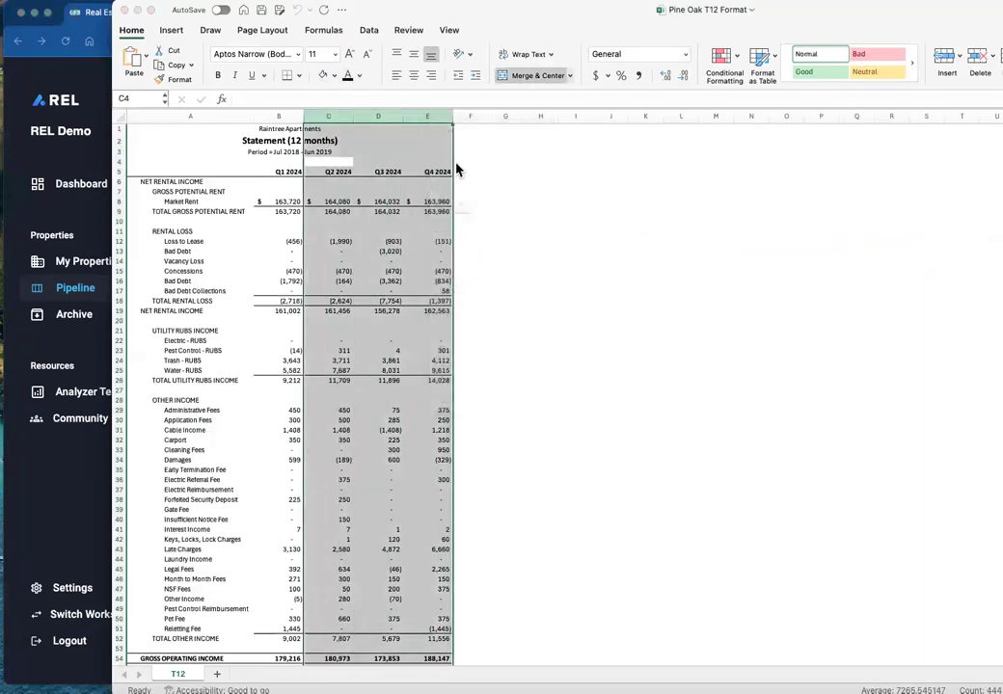
left_click(482, 251)
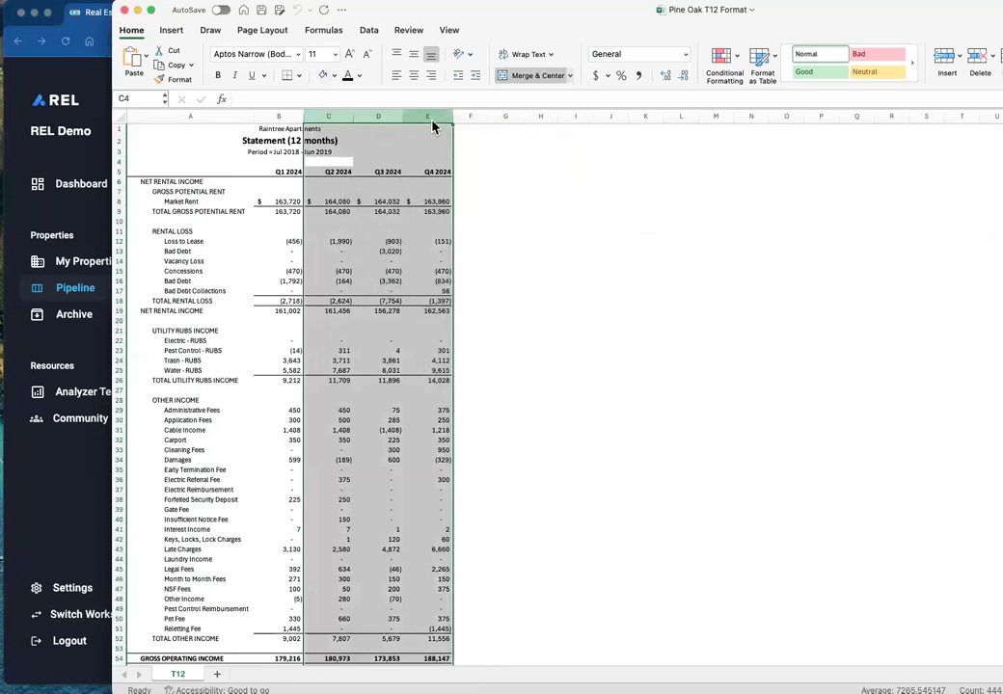
right_click(433, 126)
left_click(475, 210)
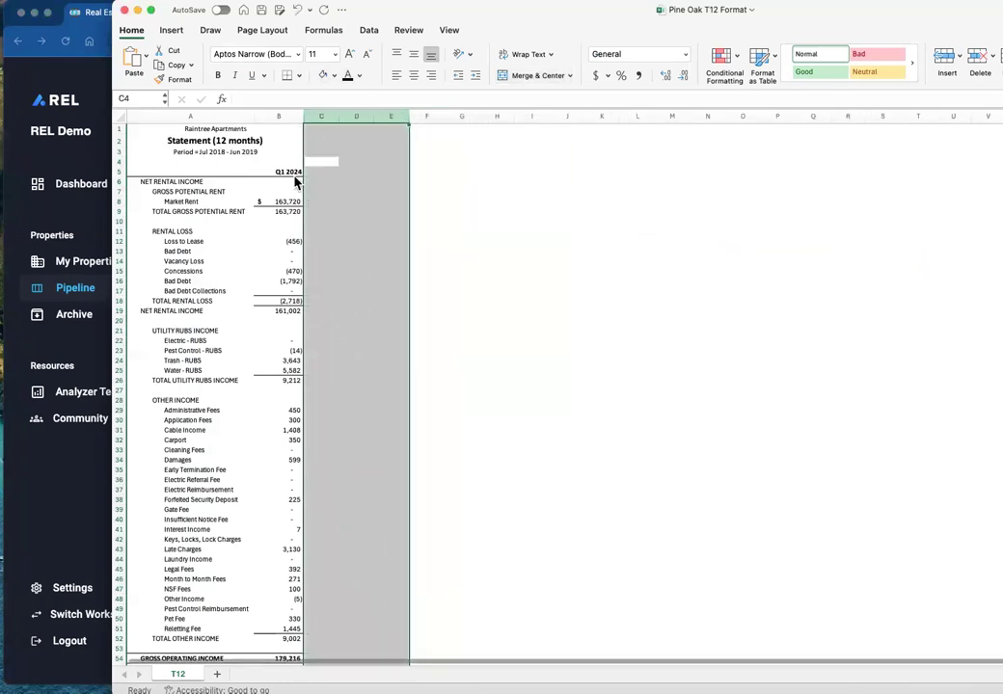
- Rename the remaining period header in B5 as 2023, then save and close the workbook
left_click(295, 175)
type("2023")
key("Return")
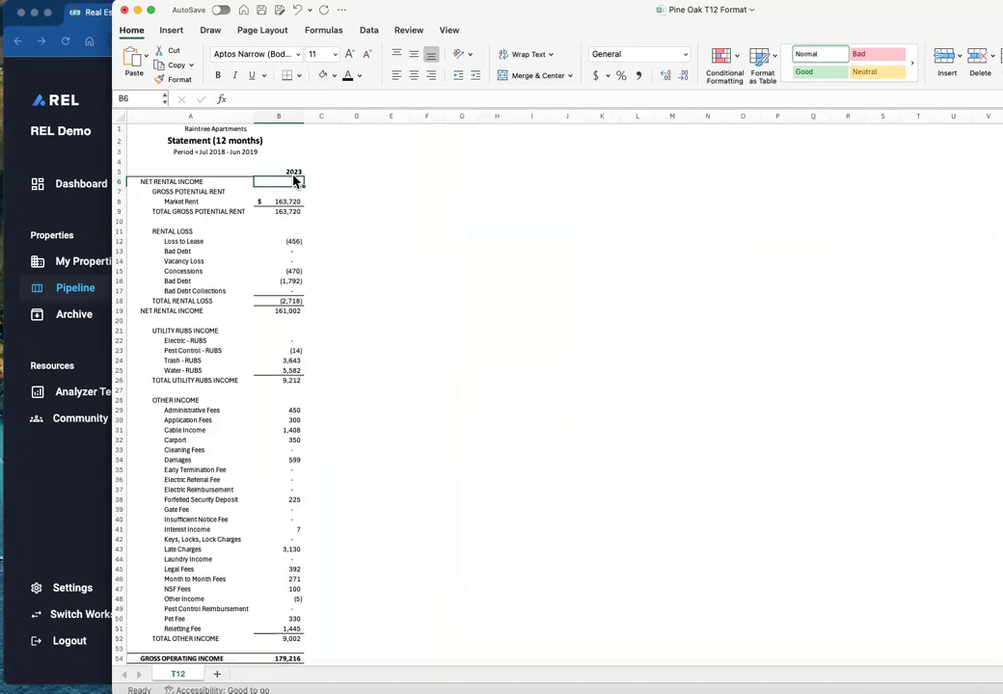
key("super+s")
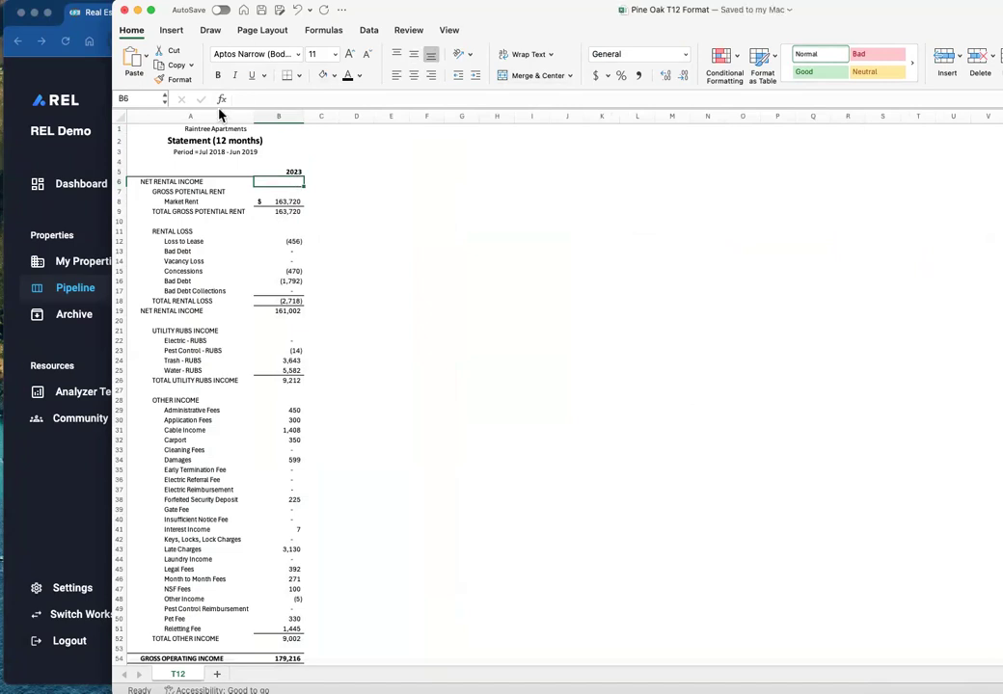
left_click(124, 11)
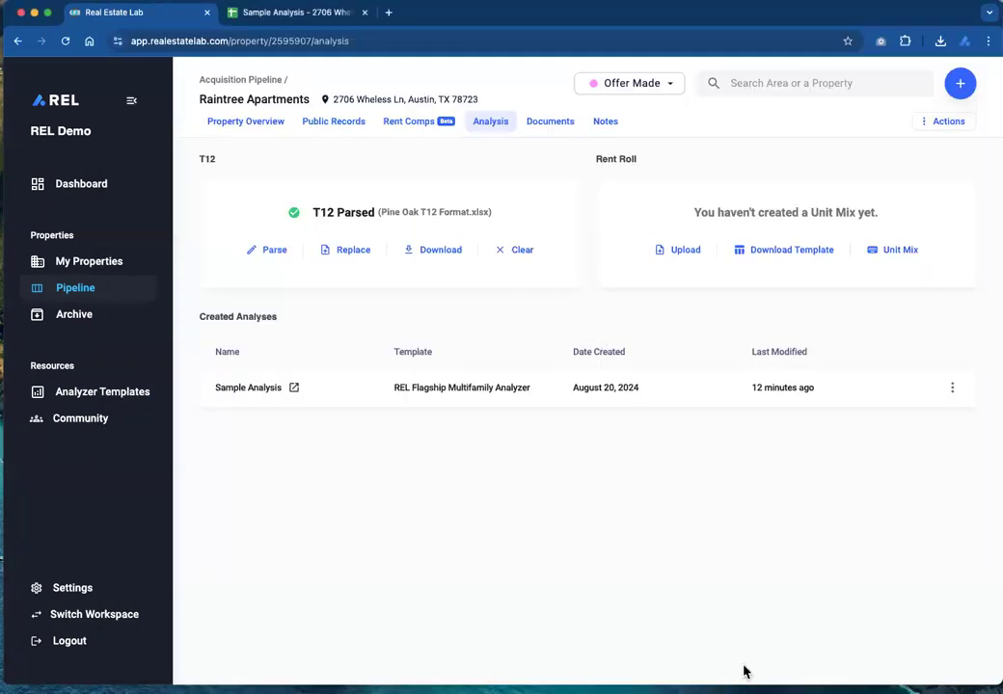
- Upload the single-year Pine Oak T12 Format.xlsx to Raintree Apartments, replacing its active T12
left_click(835, 668)
left_click_drag(839, 615, 371, 224)
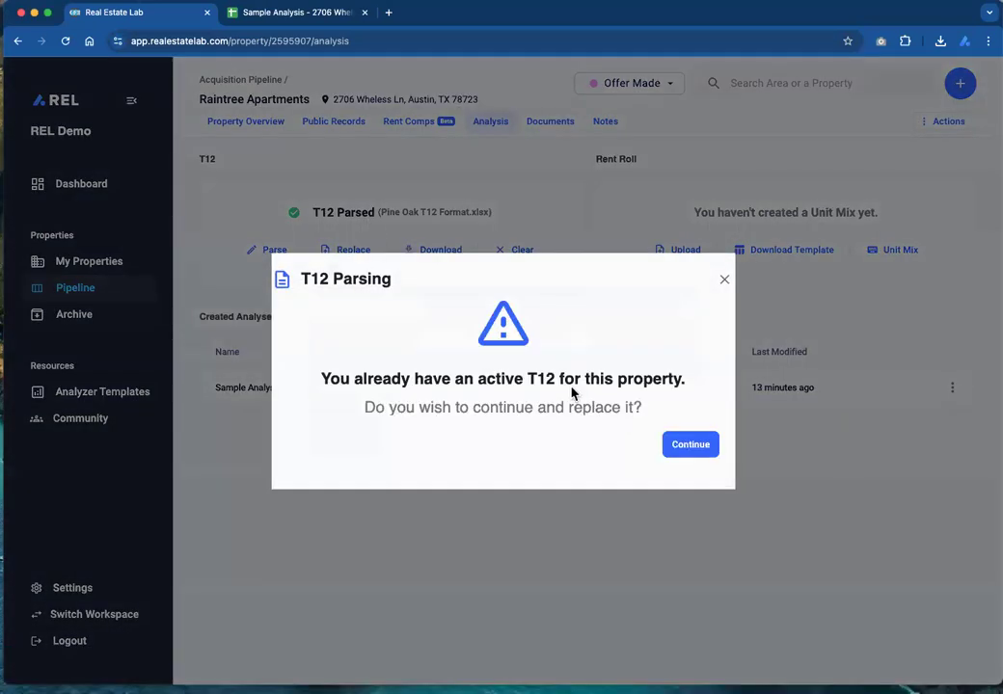
left_click(690, 444)
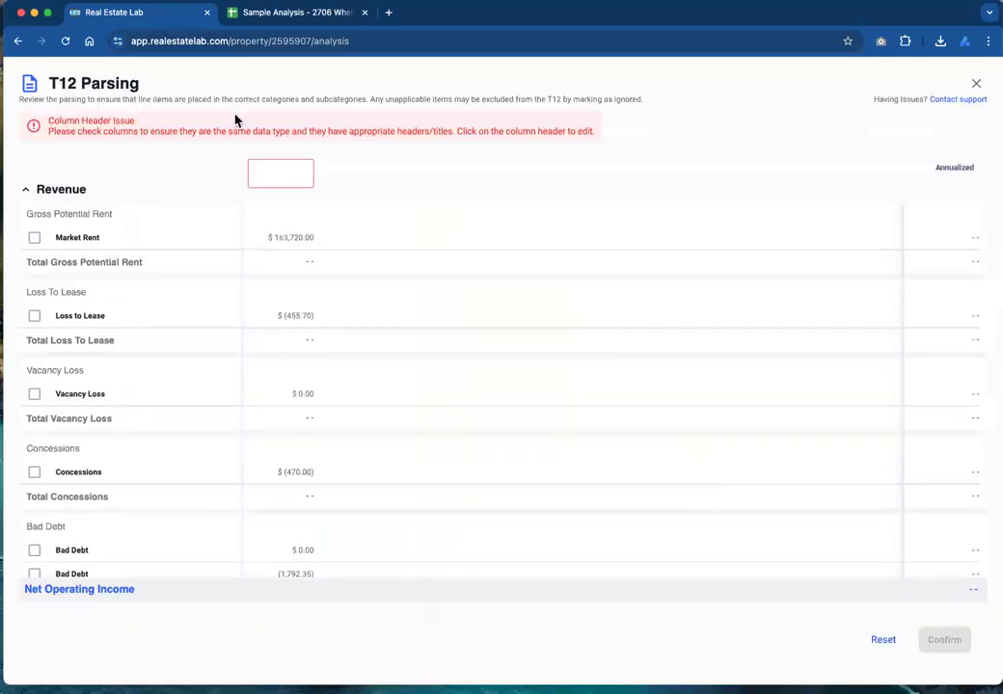
- Define the untitled column as multiple months from January 2023 to December 2023 and confirm the T12 parsing
left_click(291, 185)
left_click(326, 227)
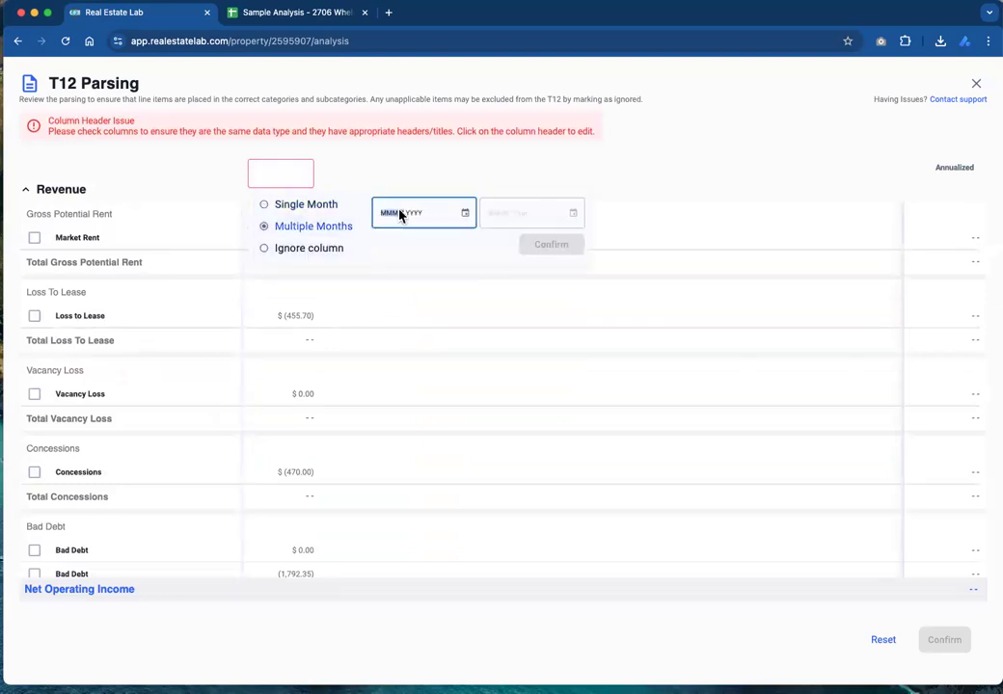
left_click(467, 214)
left_click(411, 282)
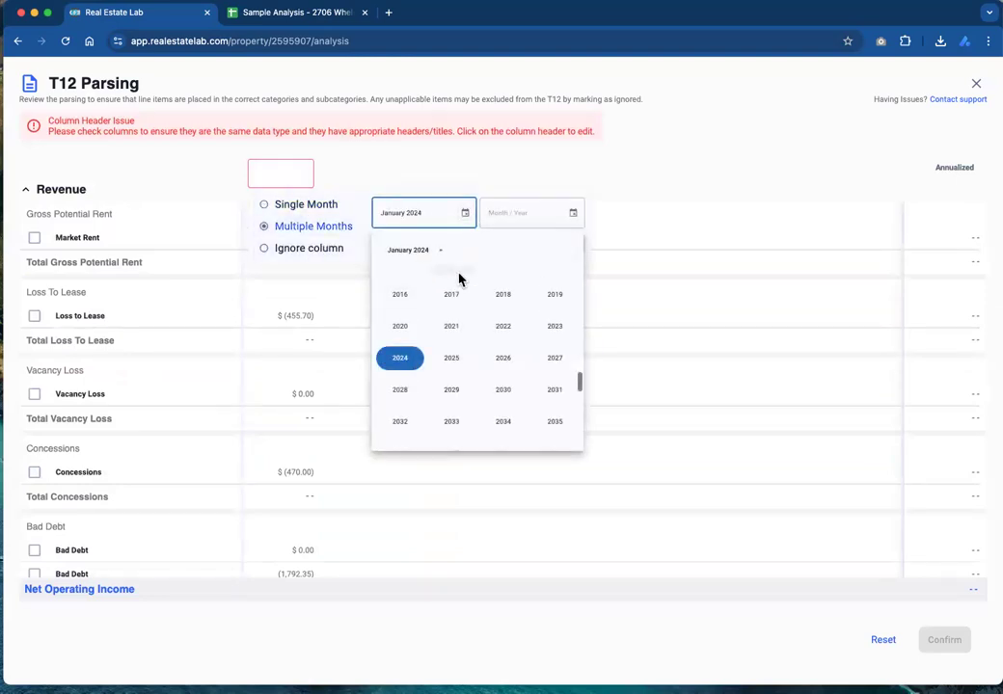
left_click(549, 328)
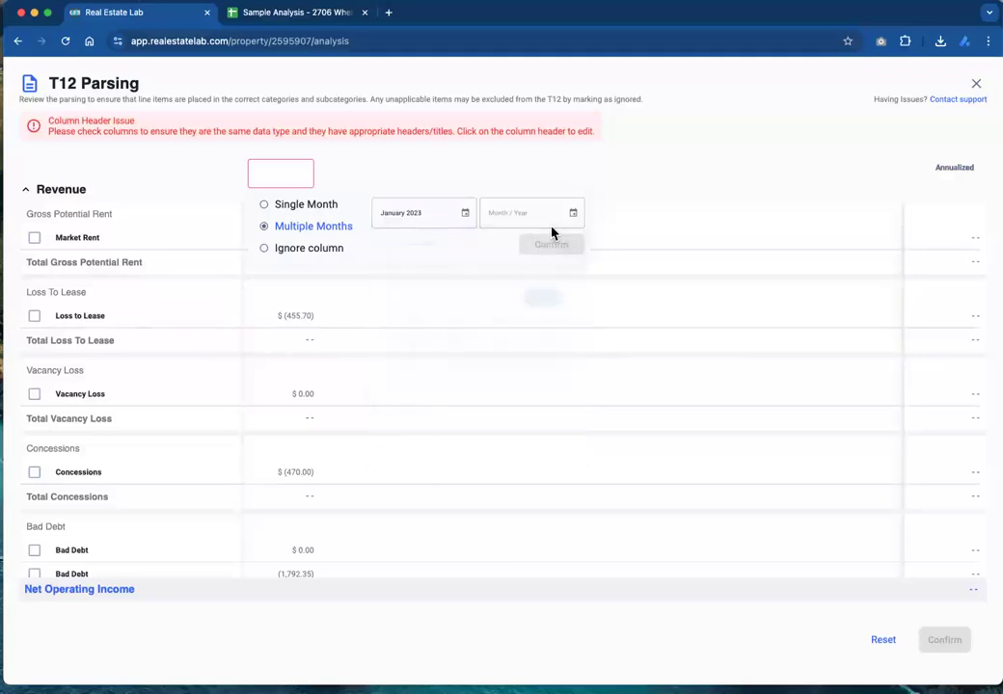
left_click(572, 213)
left_click(650, 382)
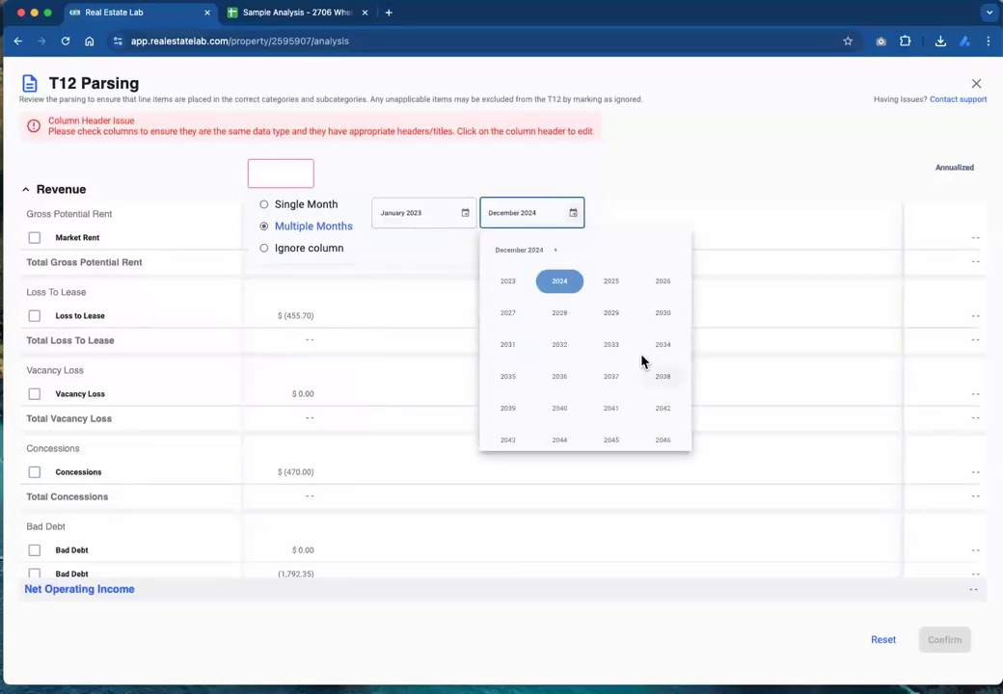
left_click(508, 281)
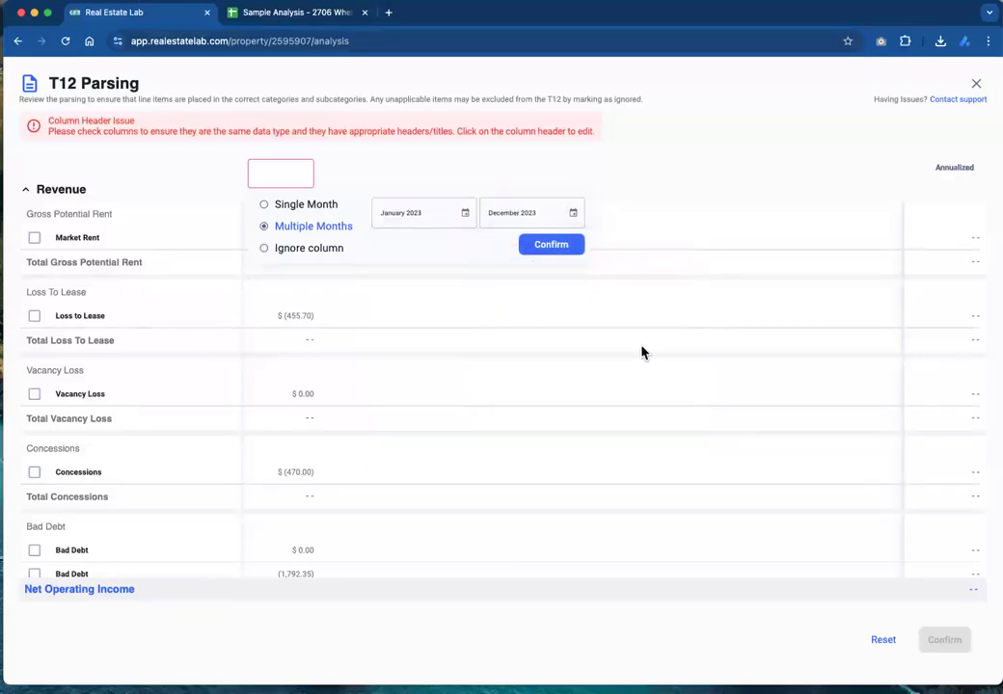
left_click(563, 250)
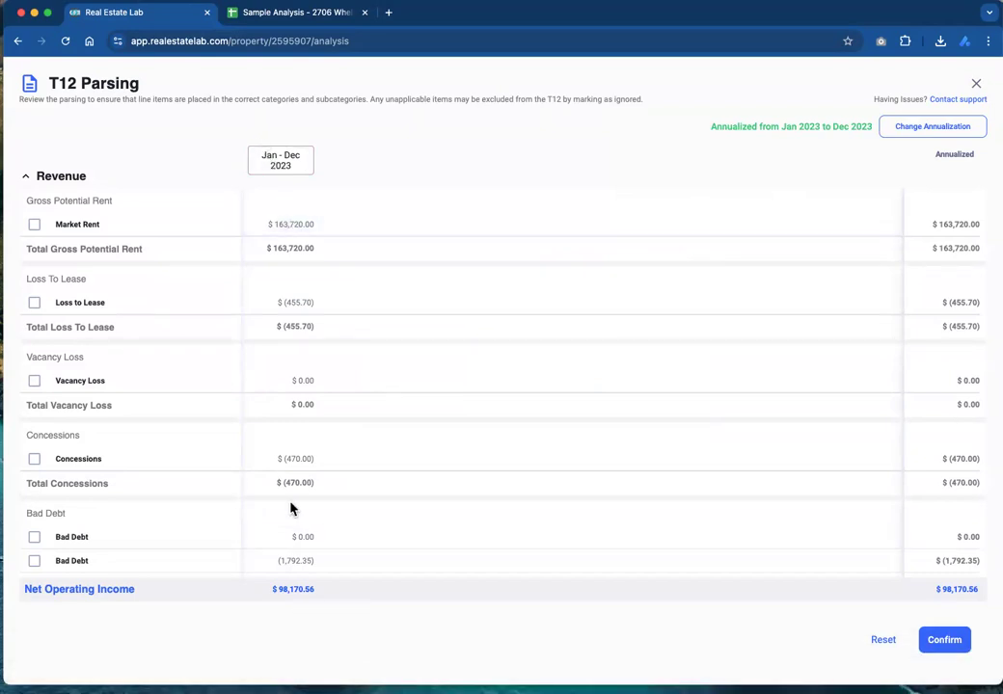
left_click(950, 639)
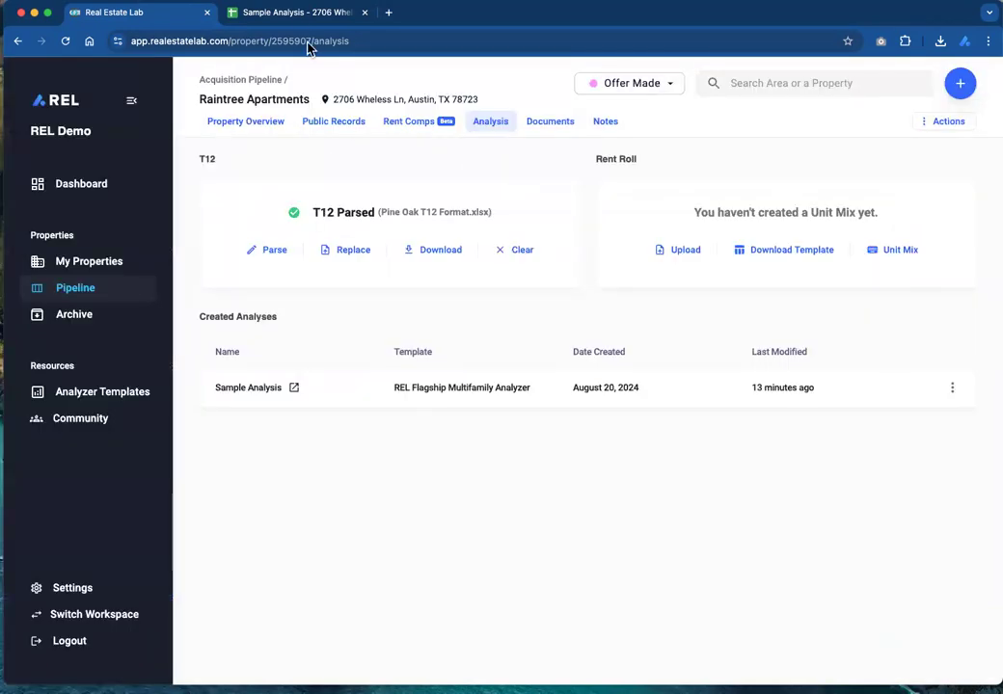
- Review the T-12 column in the Sample Analysis Pro Forma sheet, then return to Real Estate Lab
left_click(244, 15)
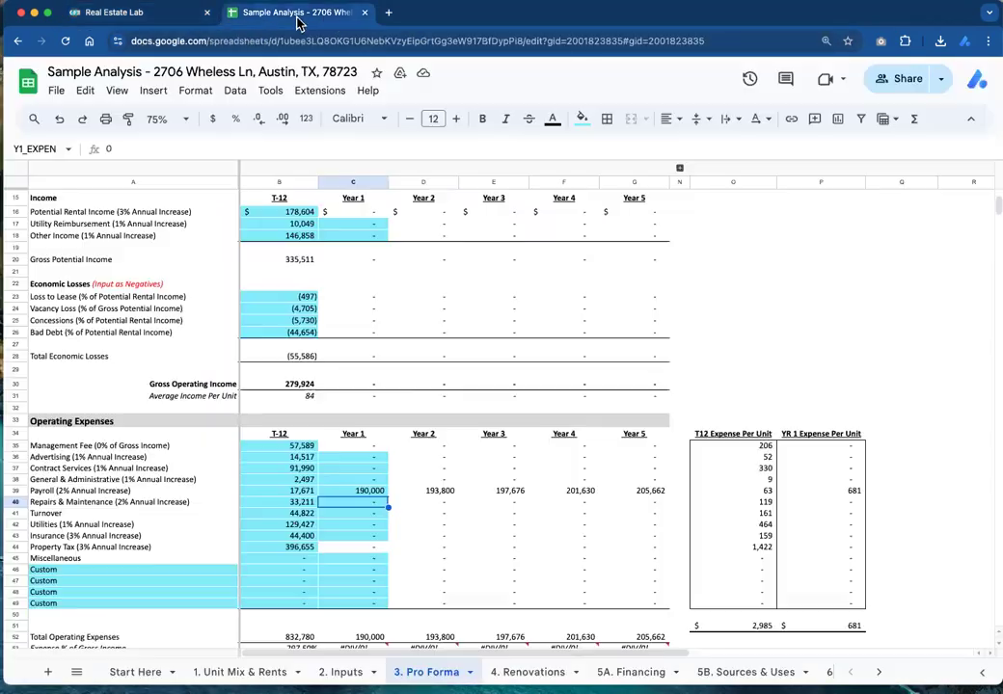
left_click(286, 183)
scroll(408, 436, "down", 2)
scroll(409, 435, "down", 2)
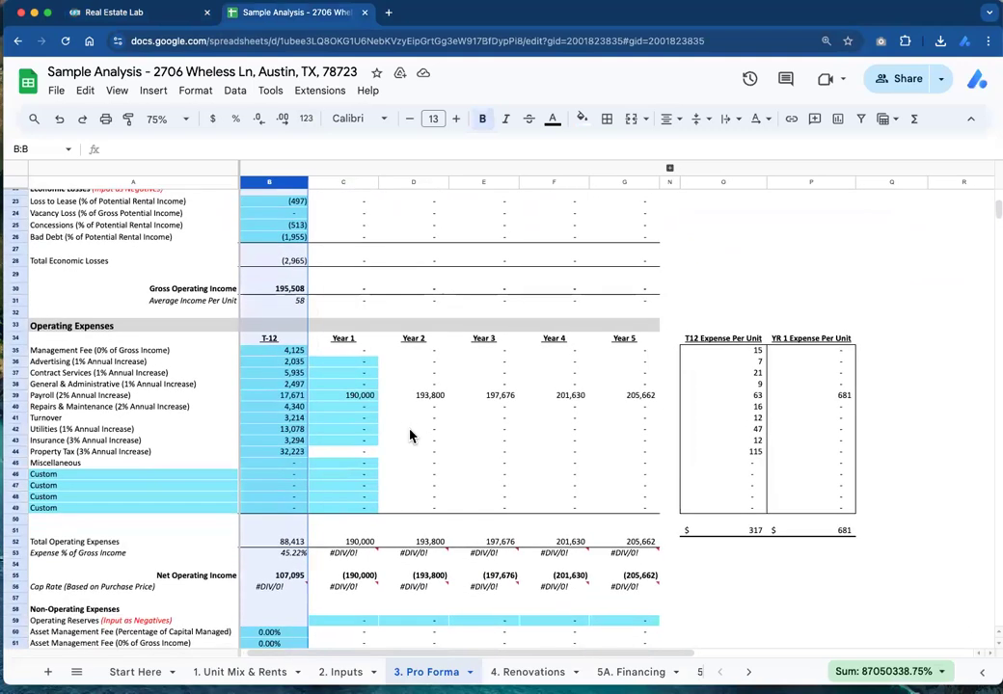
scroll(409, 436, "up", 3)
scroll(409, 436, "up", 1)
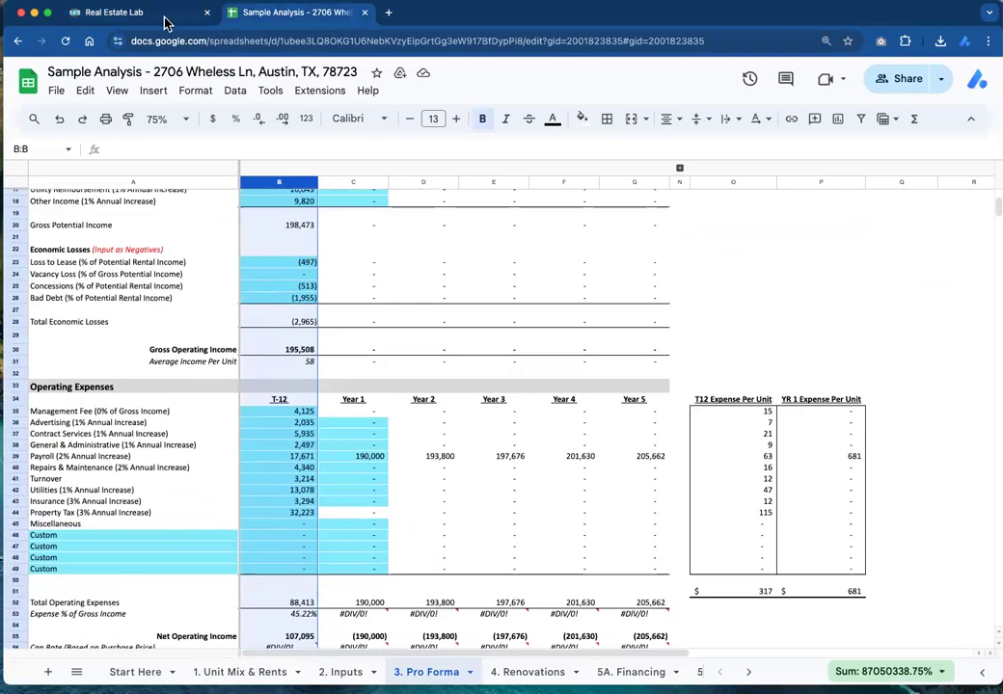
left_click(150, 15)
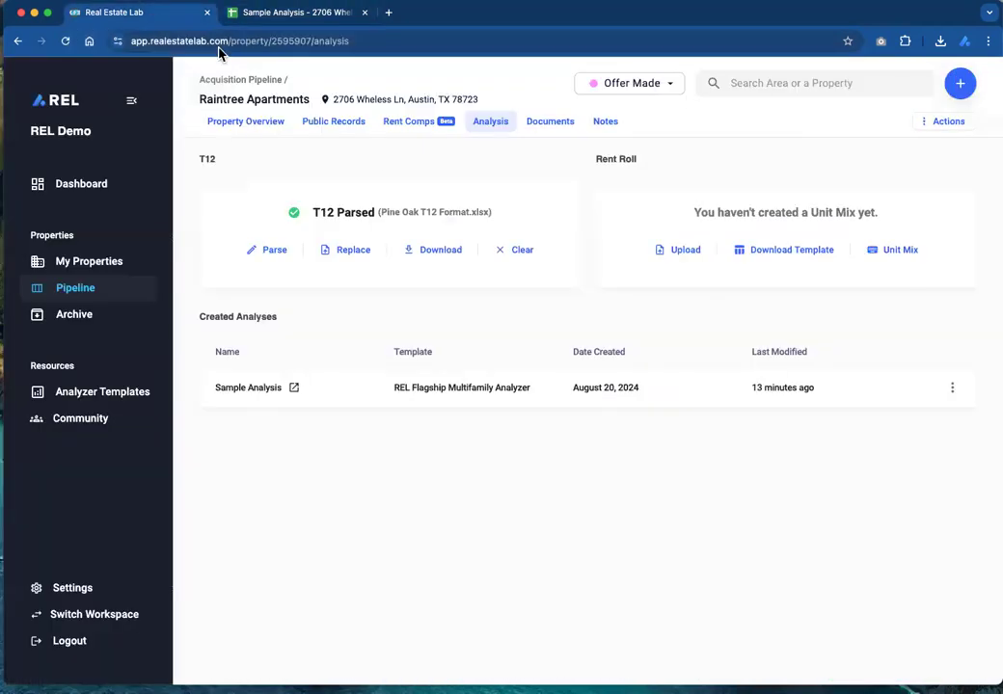